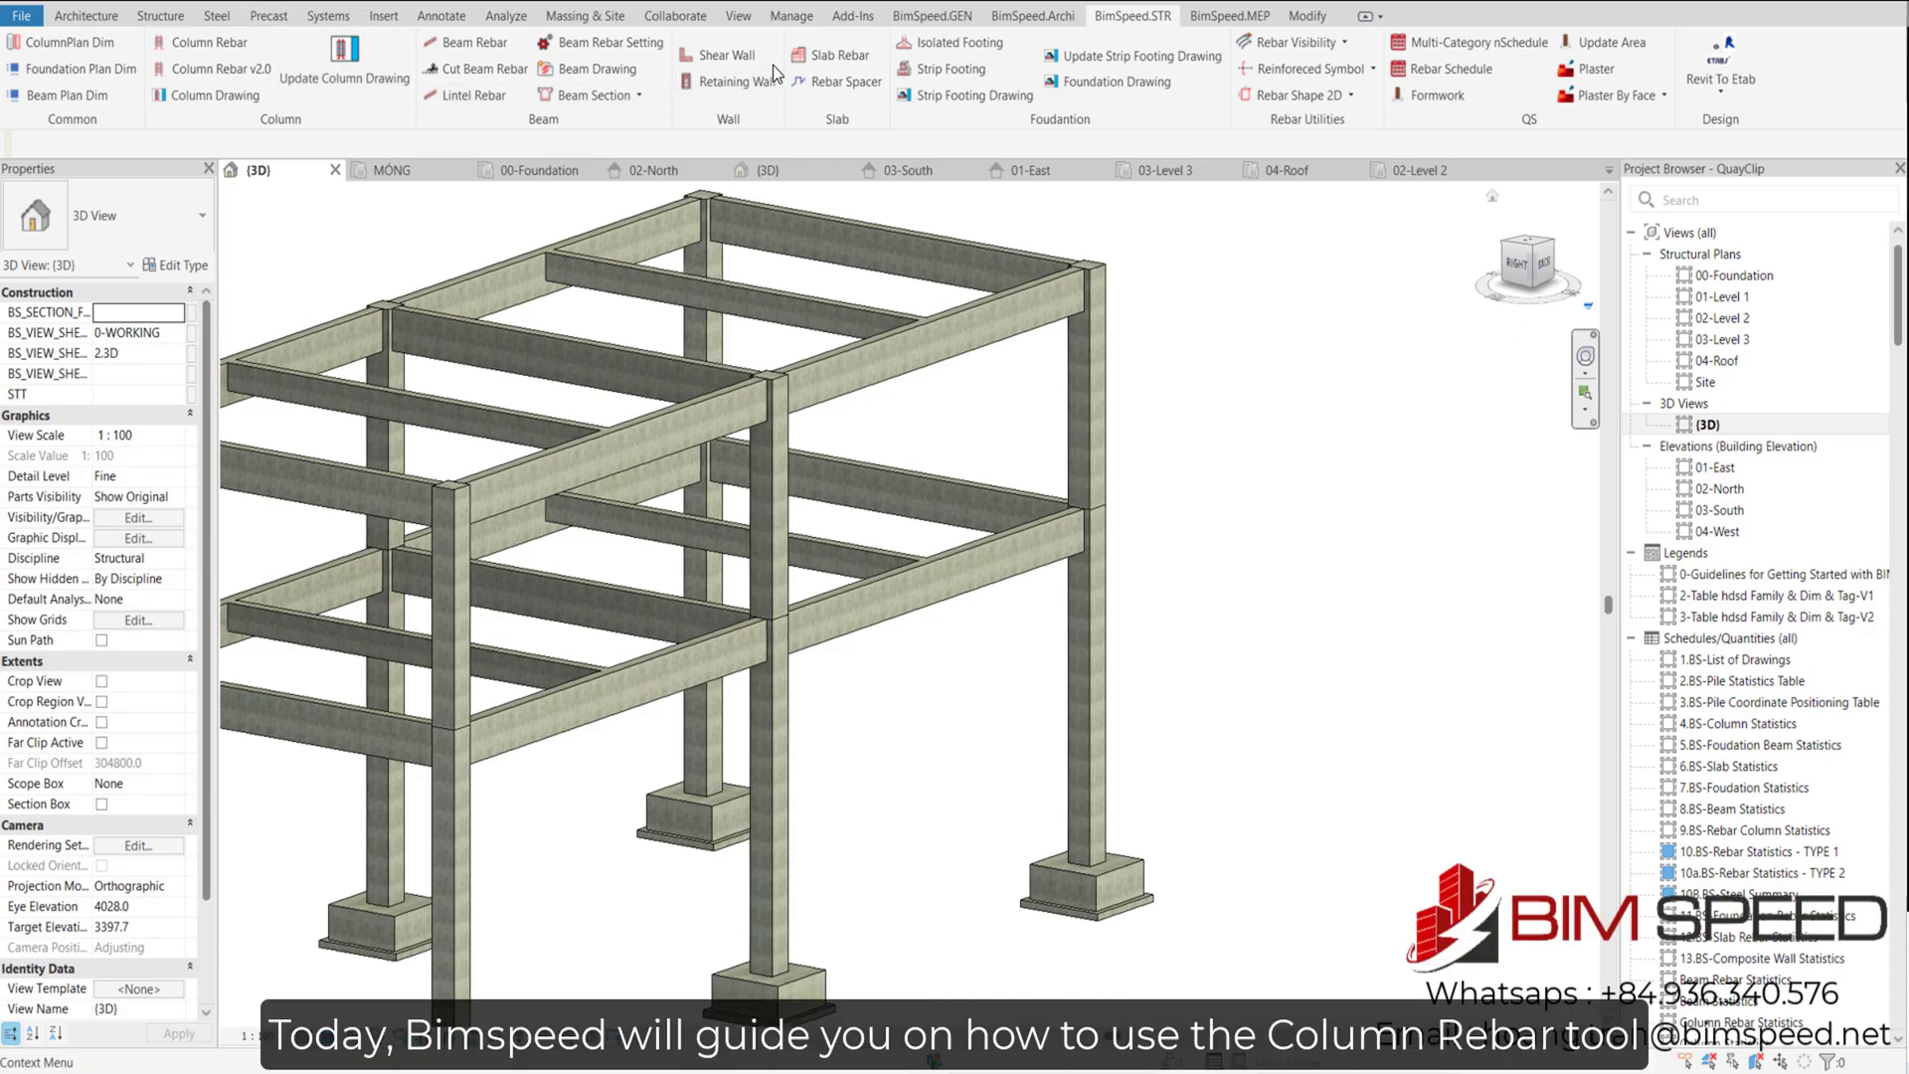
Run BIMSpeed Auto Join on the active view with a Structural Columns ↔ Structural Framings rule
left_click(976, 18)
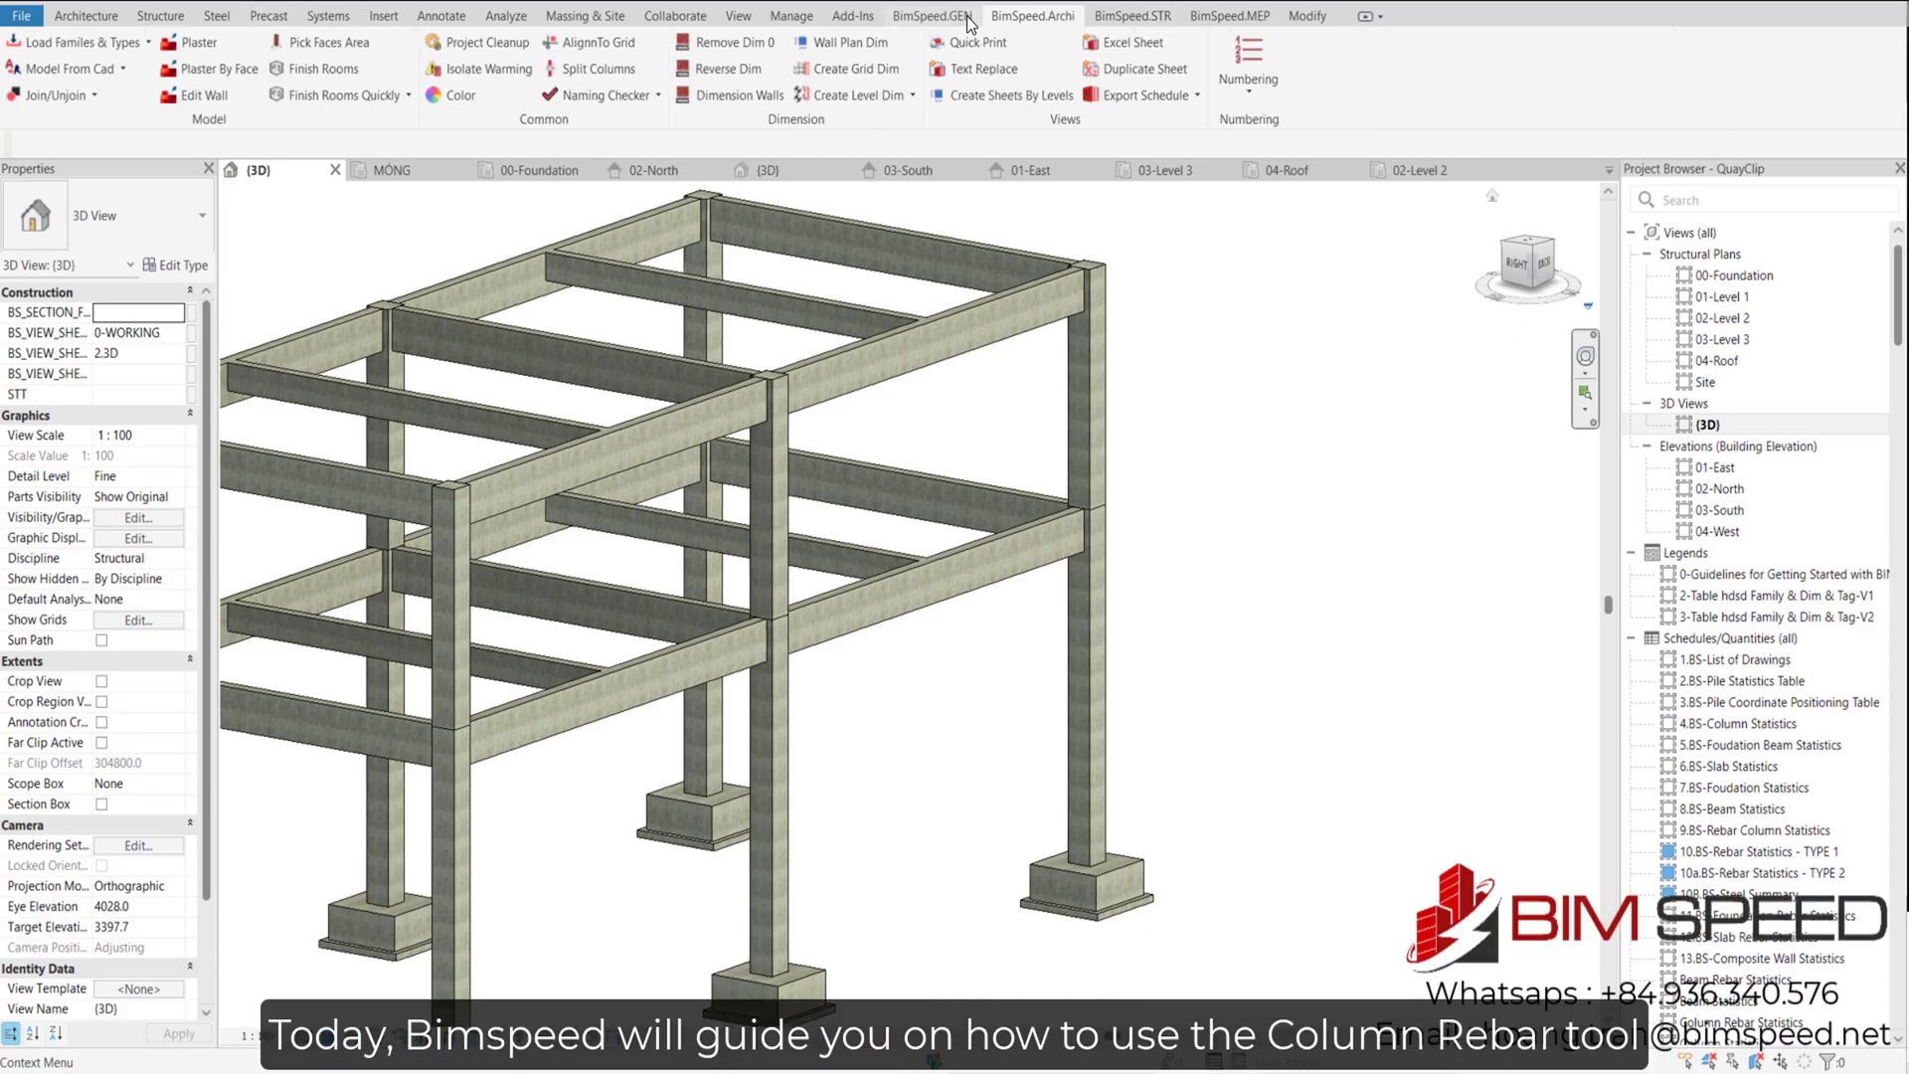
left_click(968, 21)
left_click(237, 96)
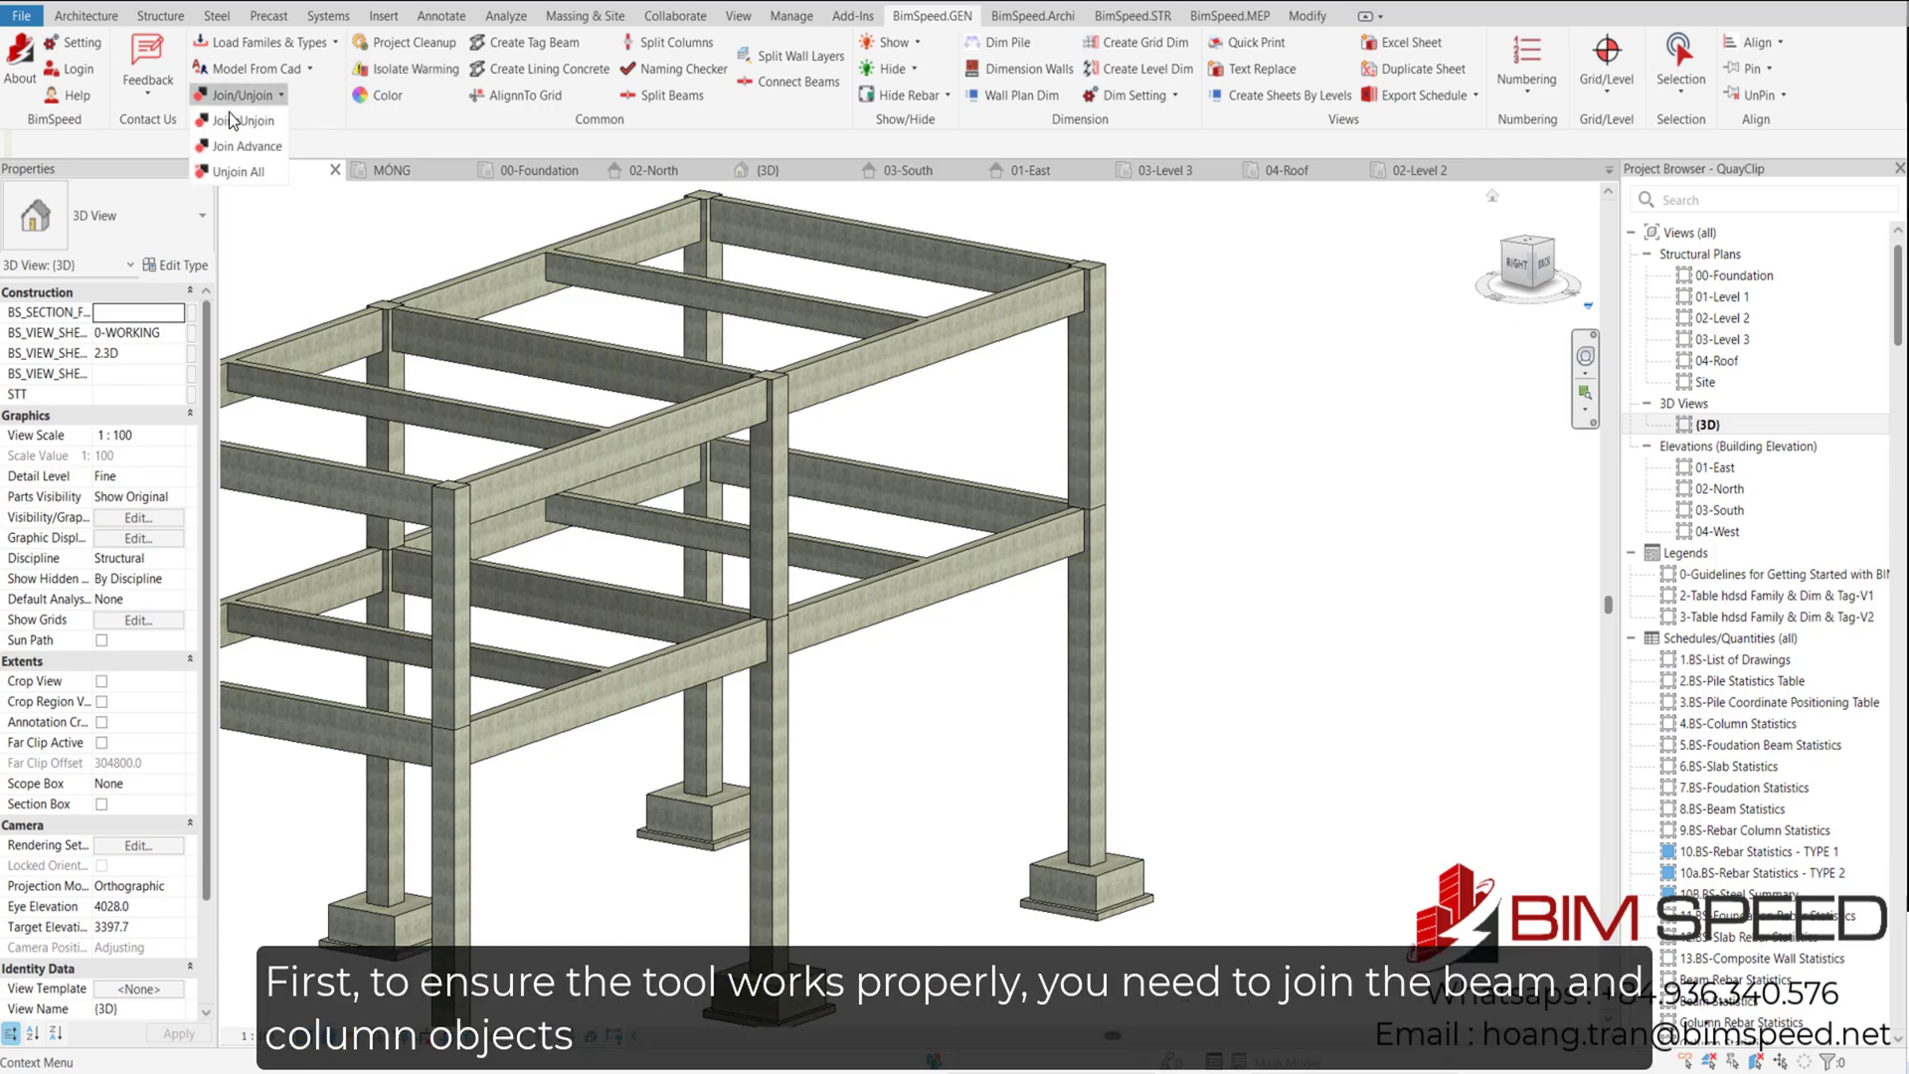
left_click(237, 120)
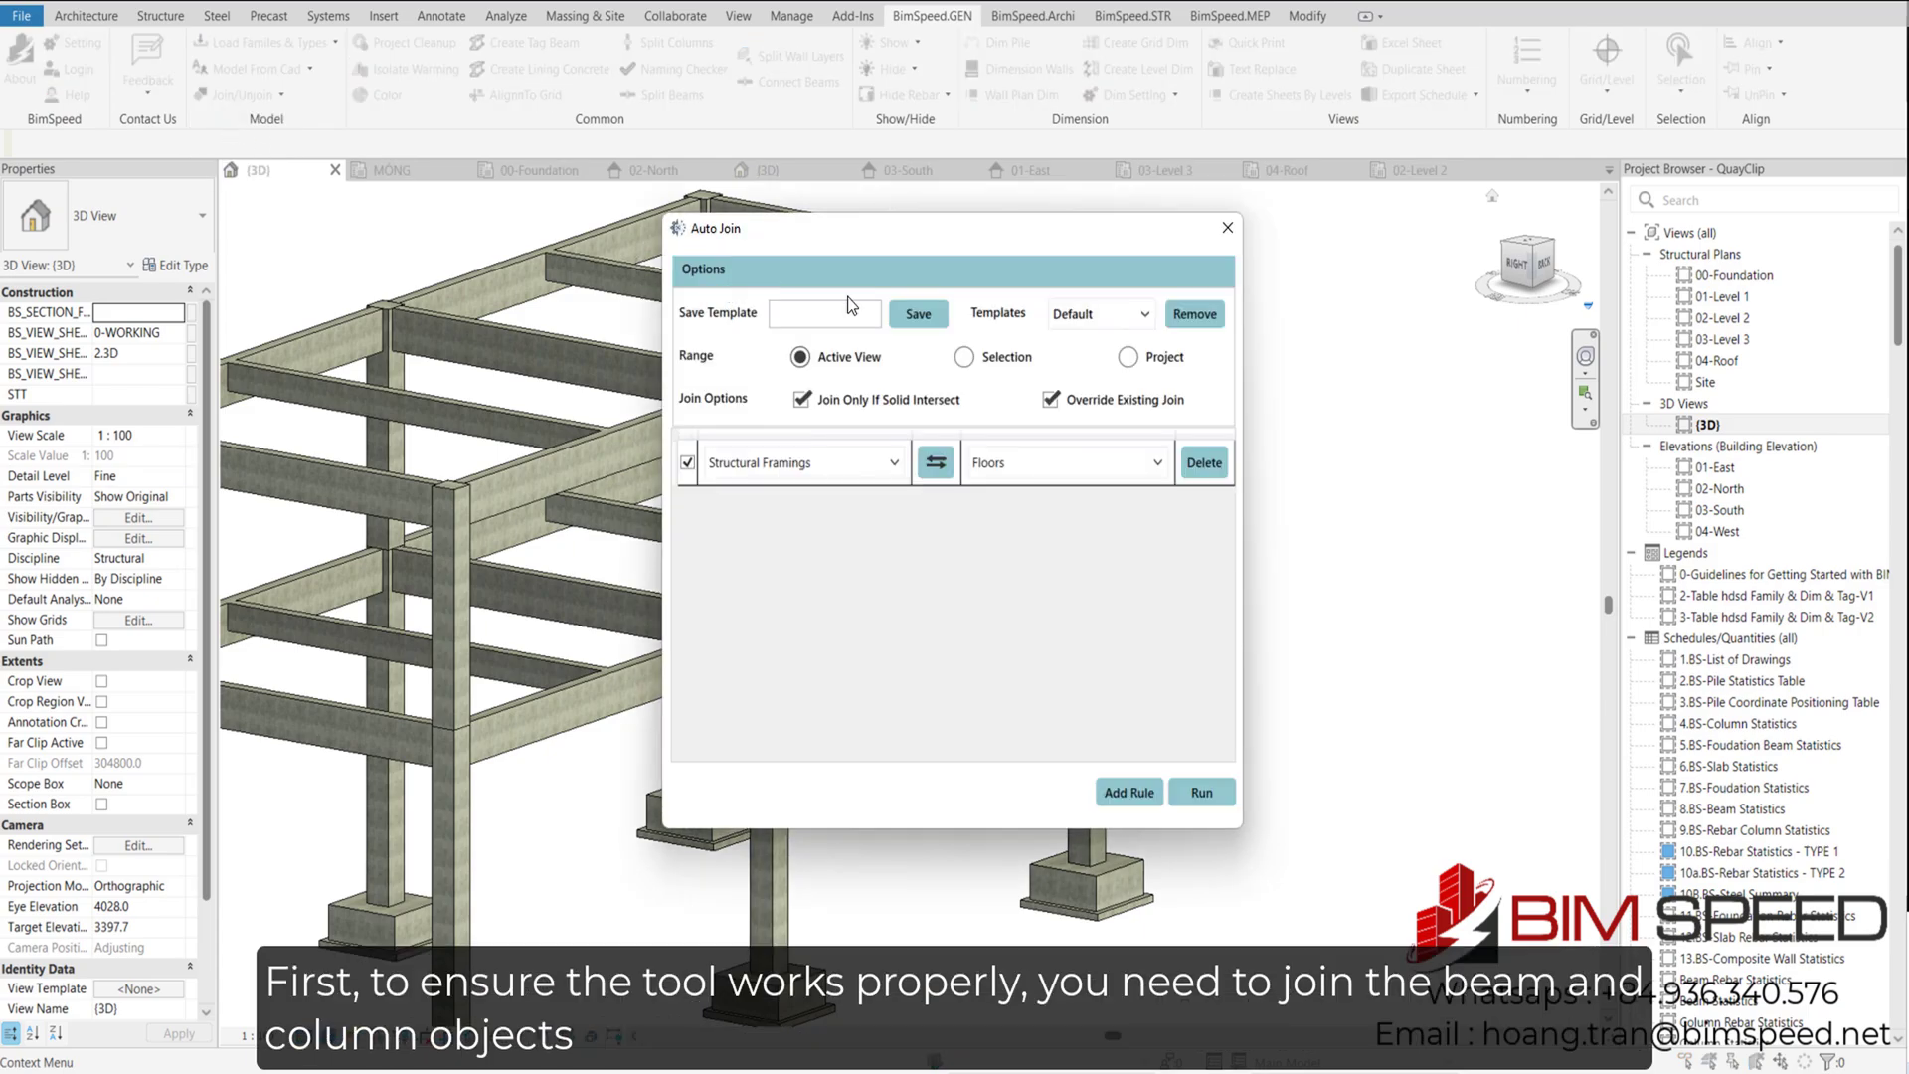
left_click(903, 460)
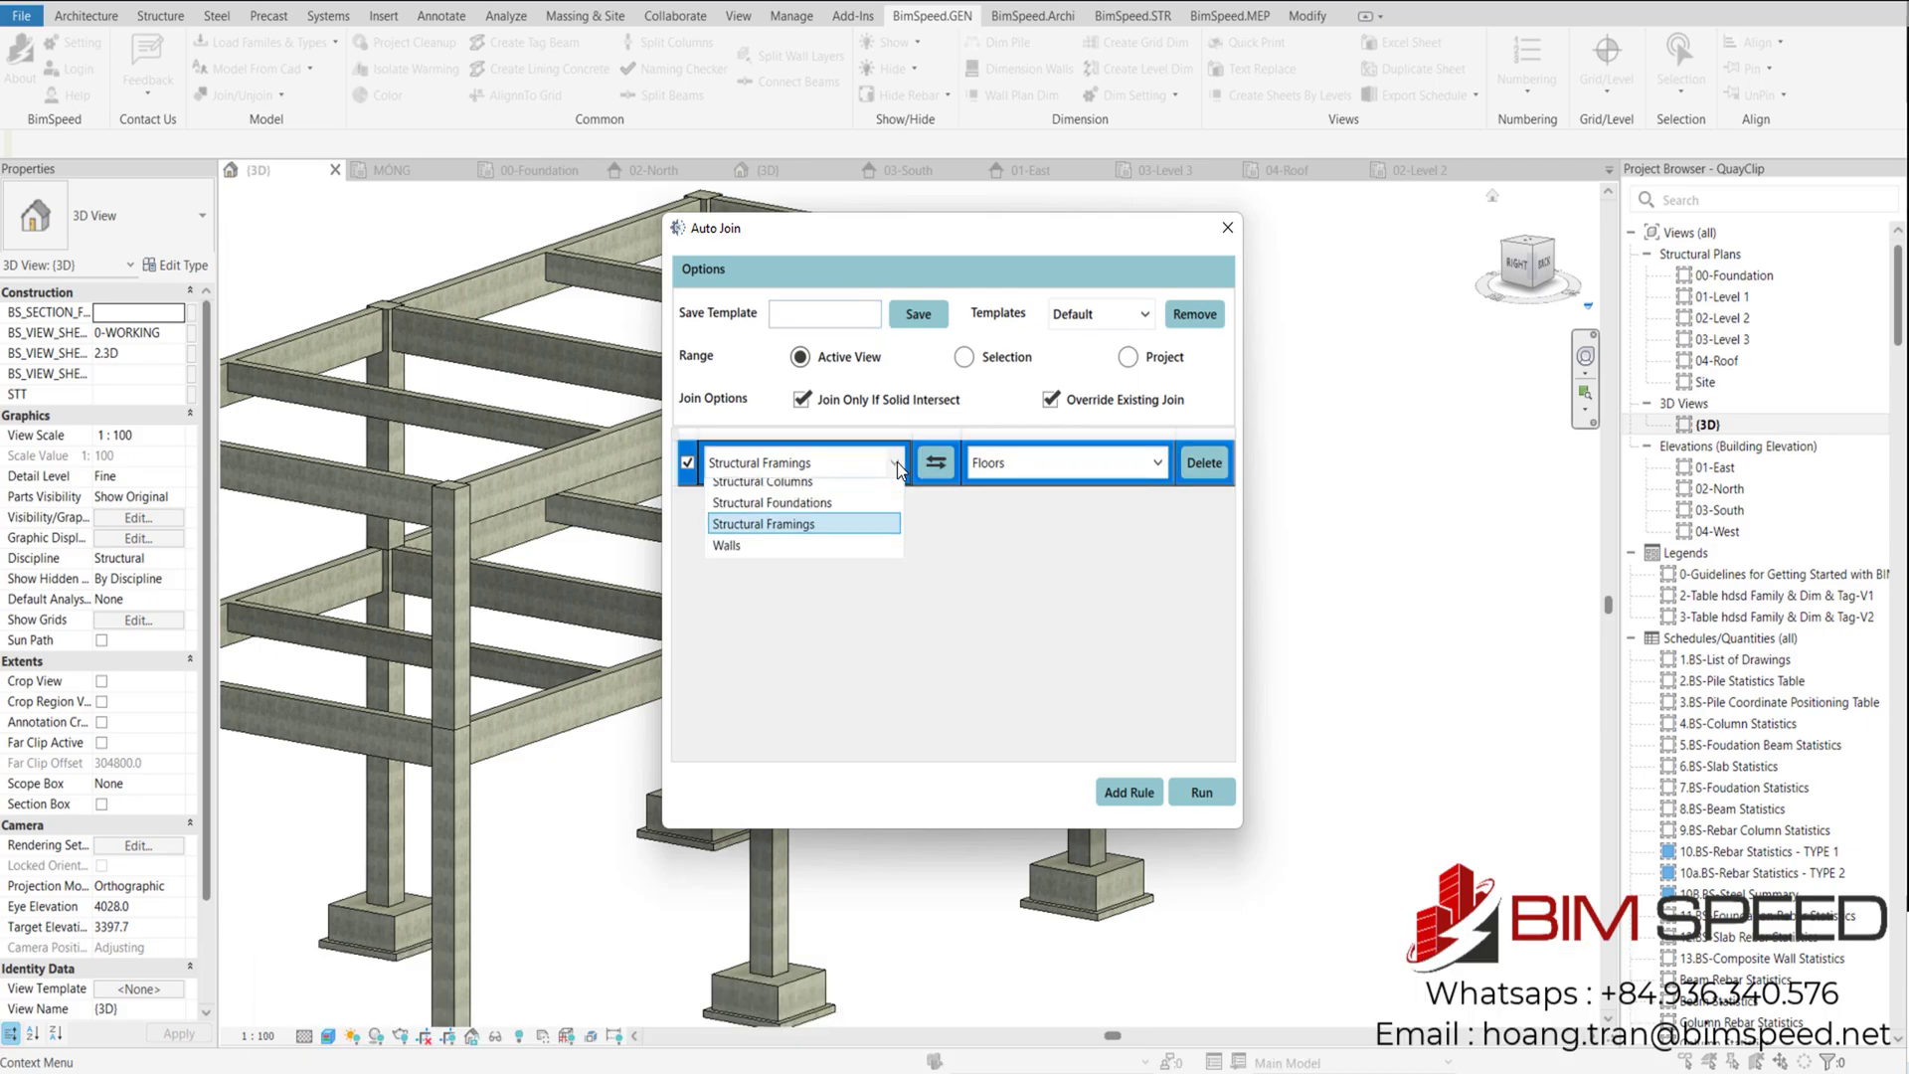
left_click(807, 594)
left_click(1030, 464)
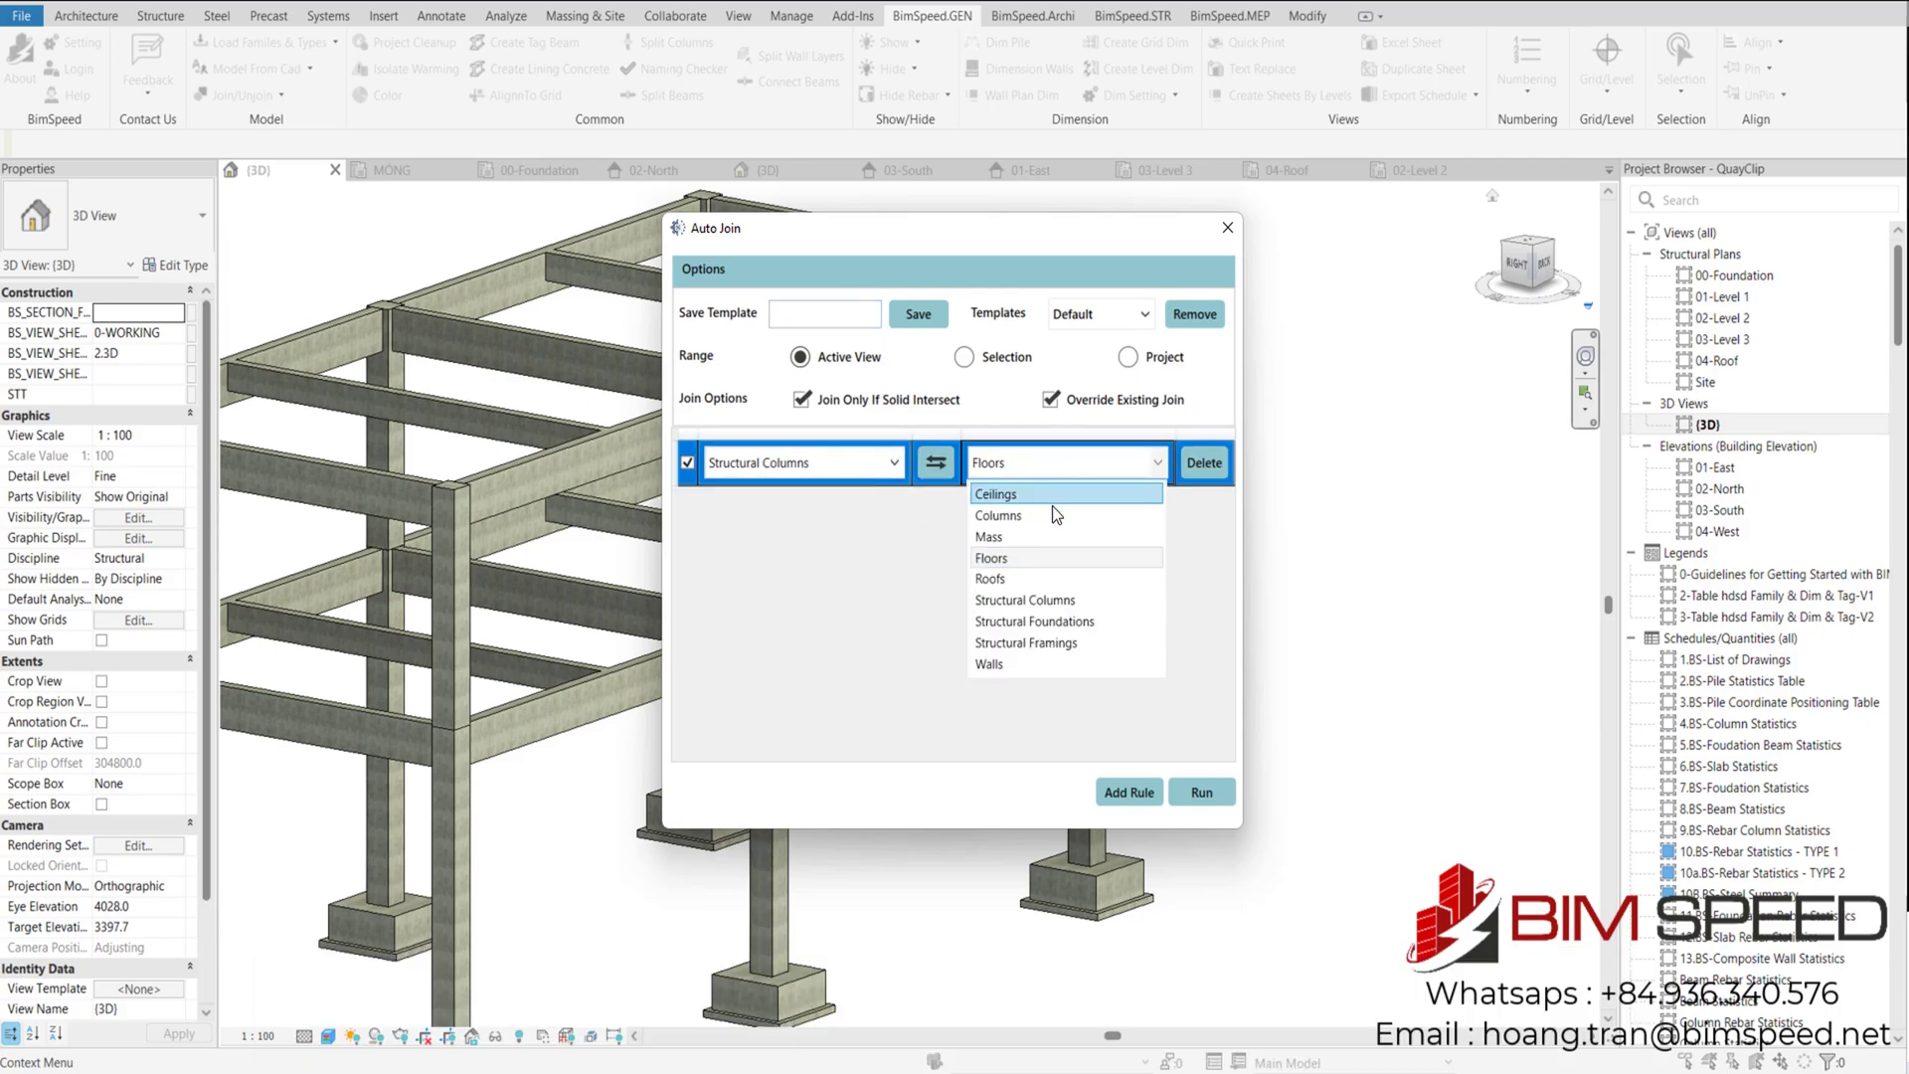
left_click(1067, 643)
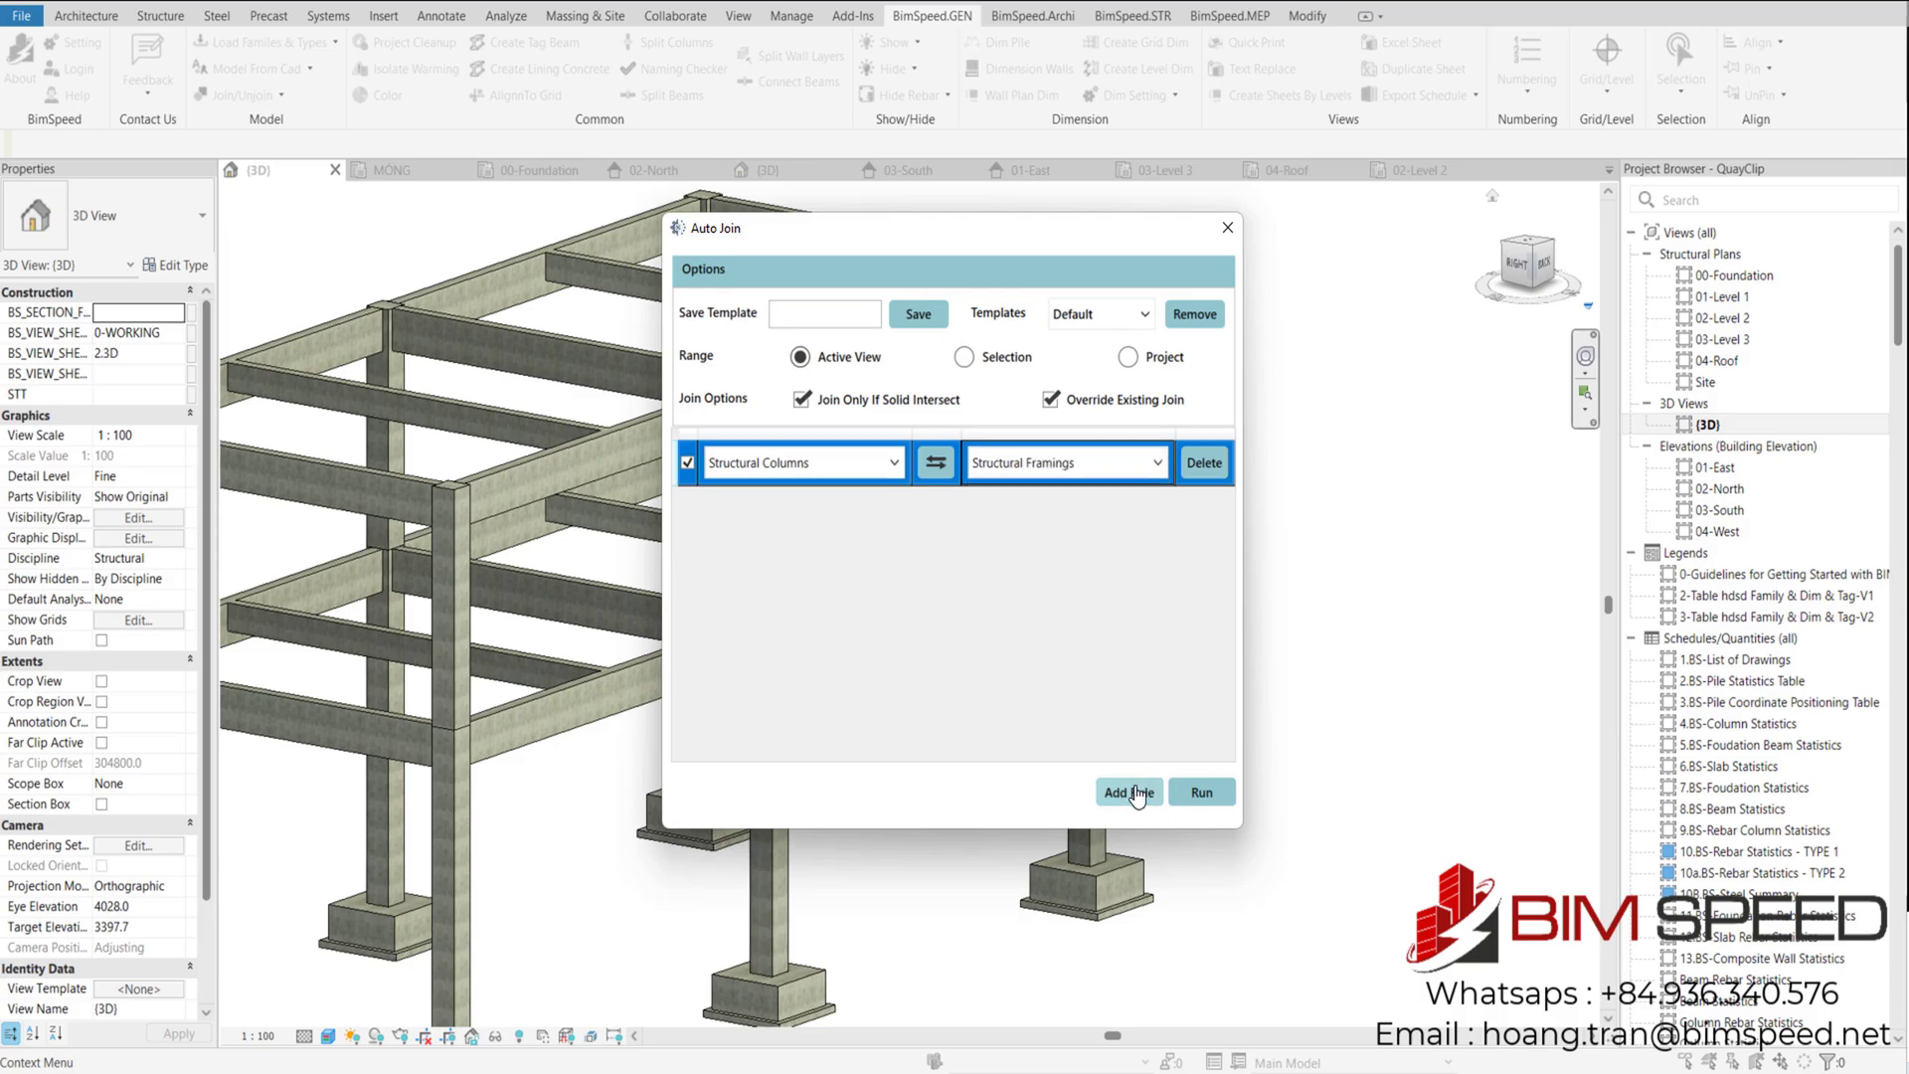
left_click(1202, 792)
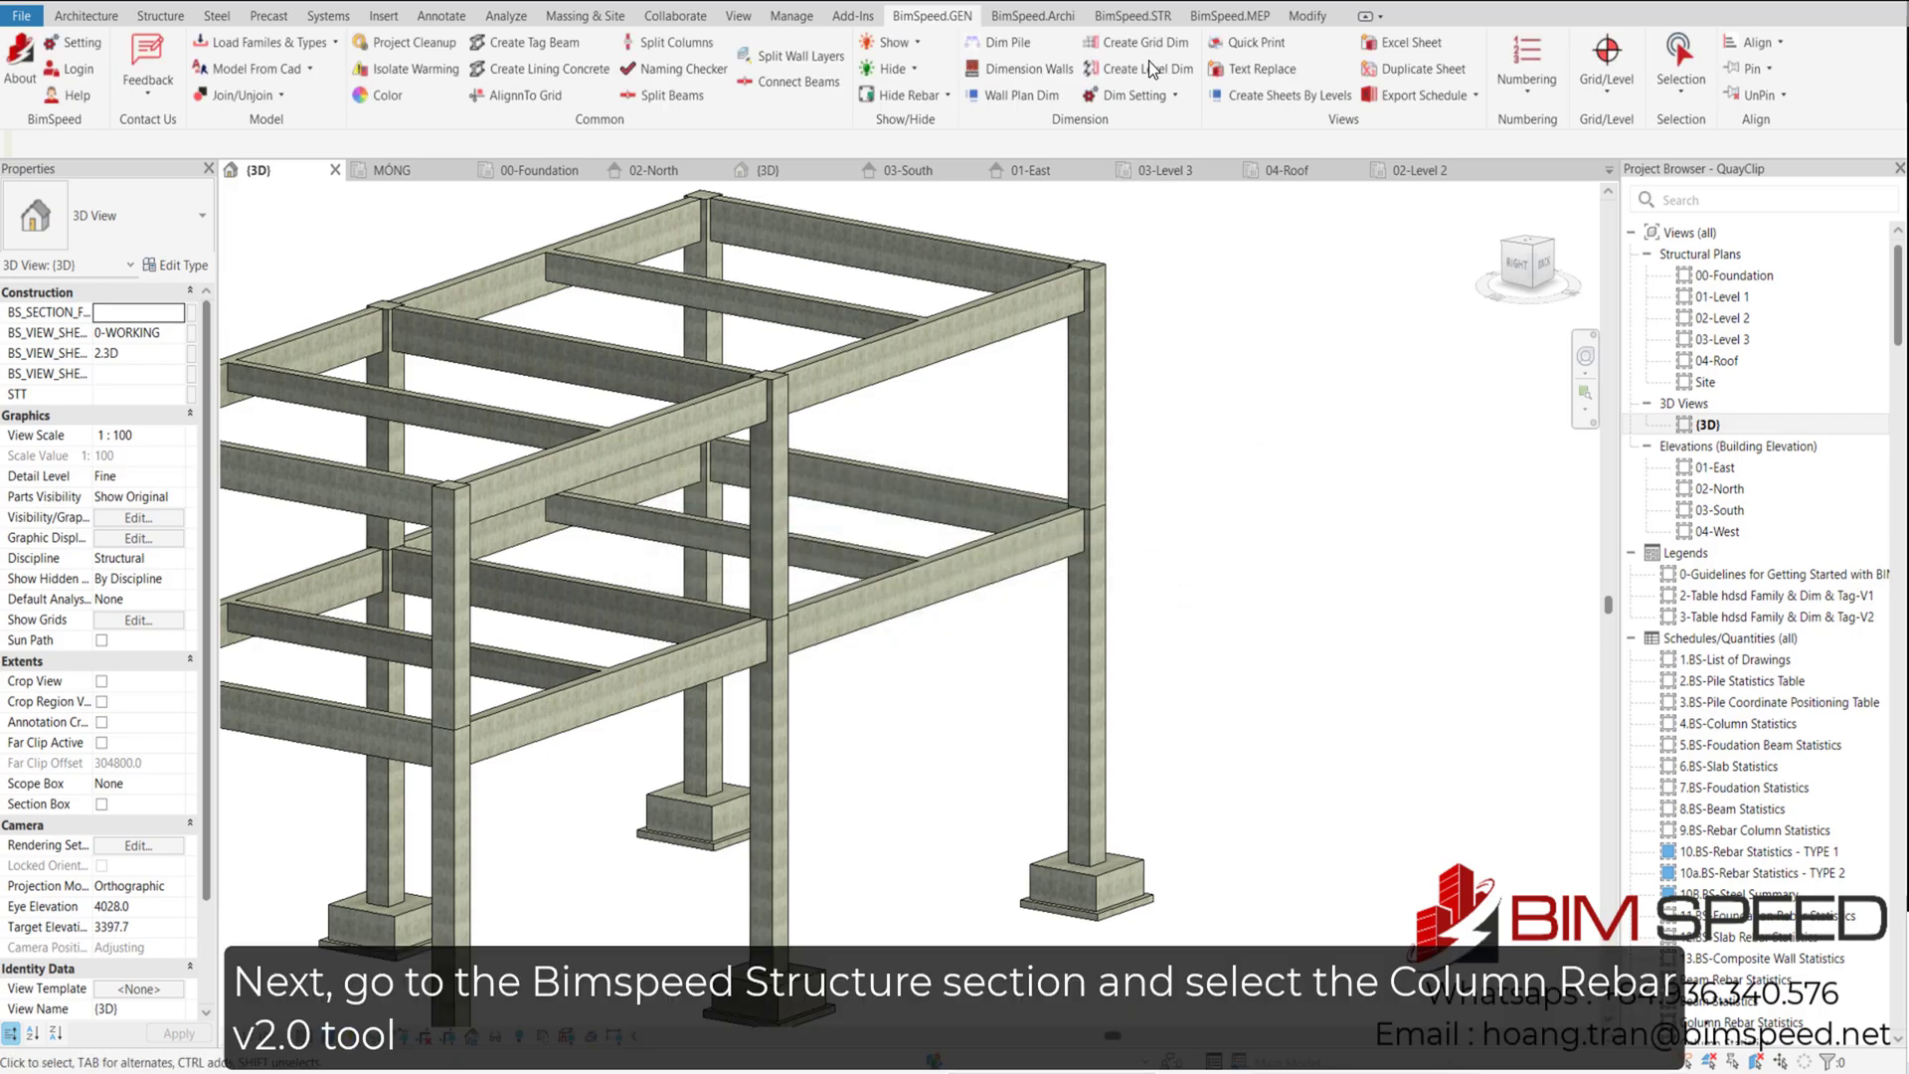
Launch Column Rebar V2.0 for the right-hand corner column stack selected by box
left_click(1135, 16)
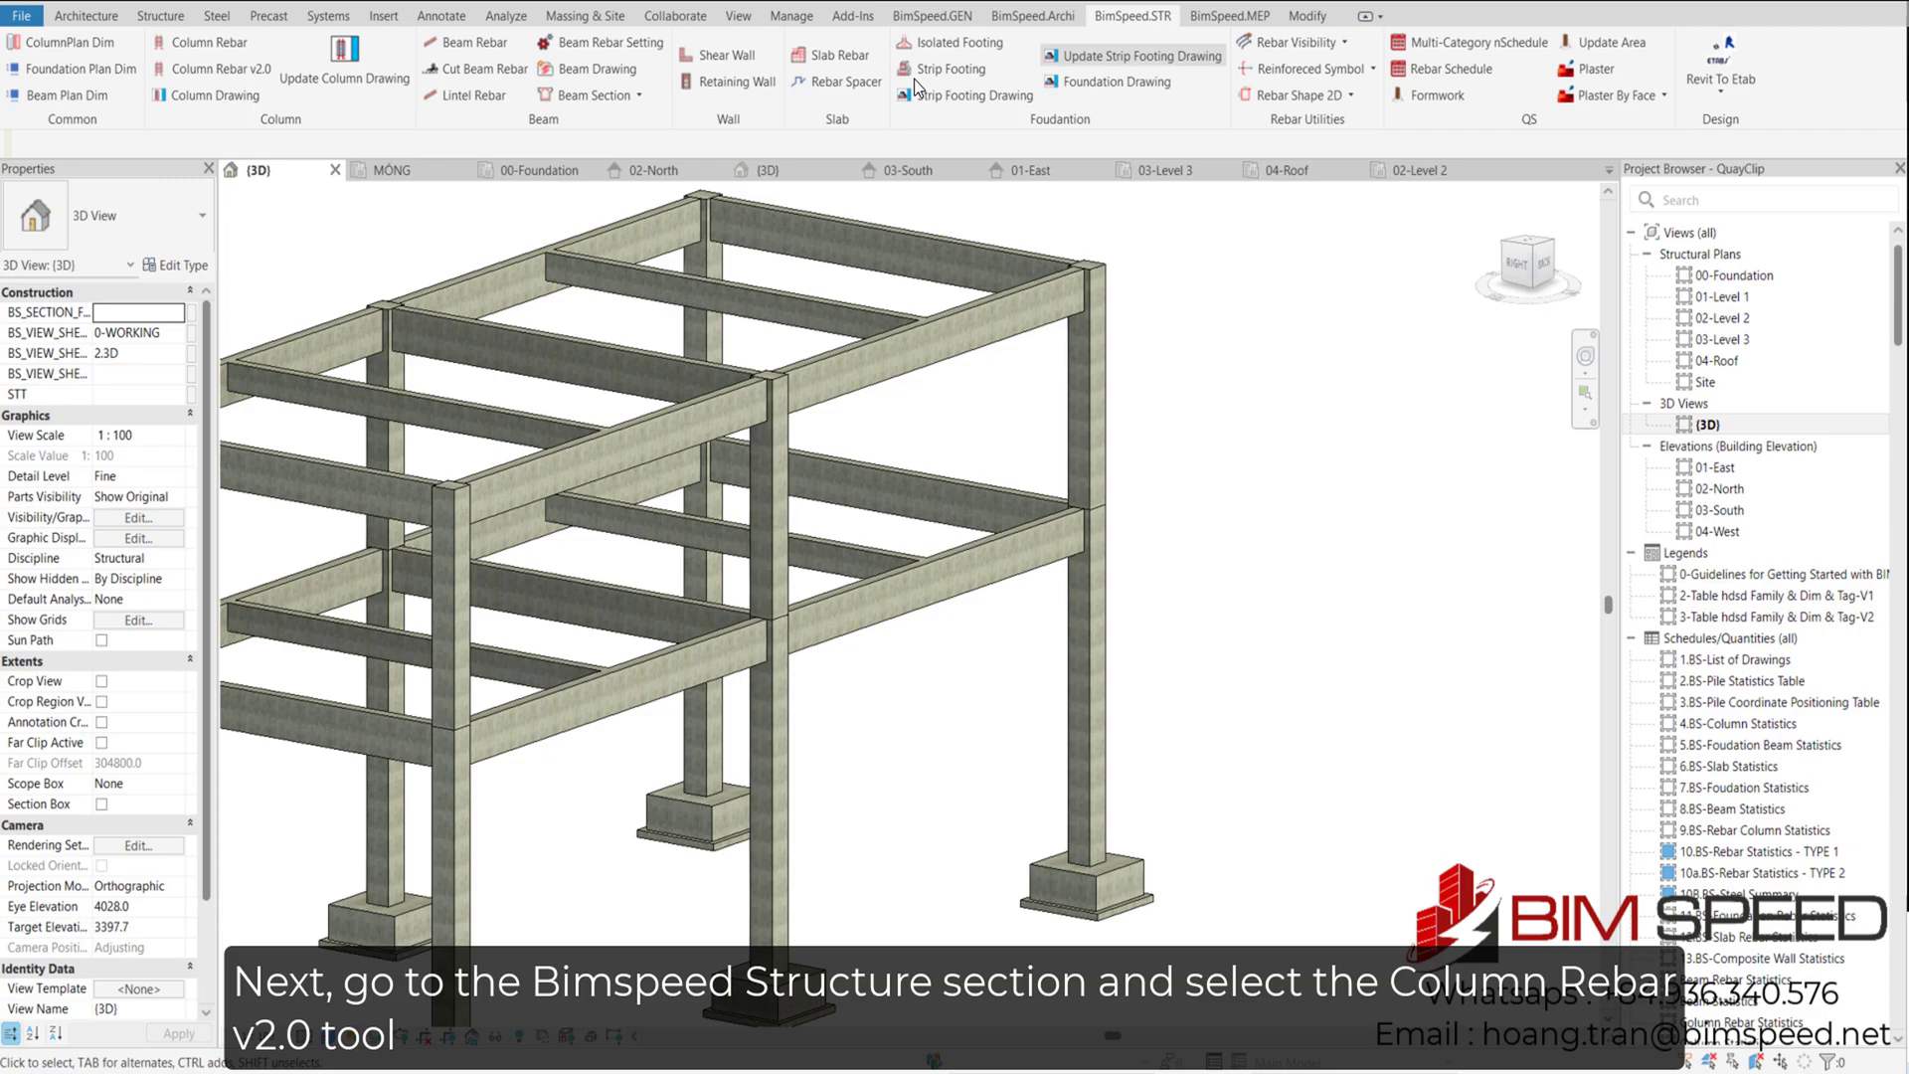
left_click(249, 69)
left_click_drag(978, 211, 1148, 875)
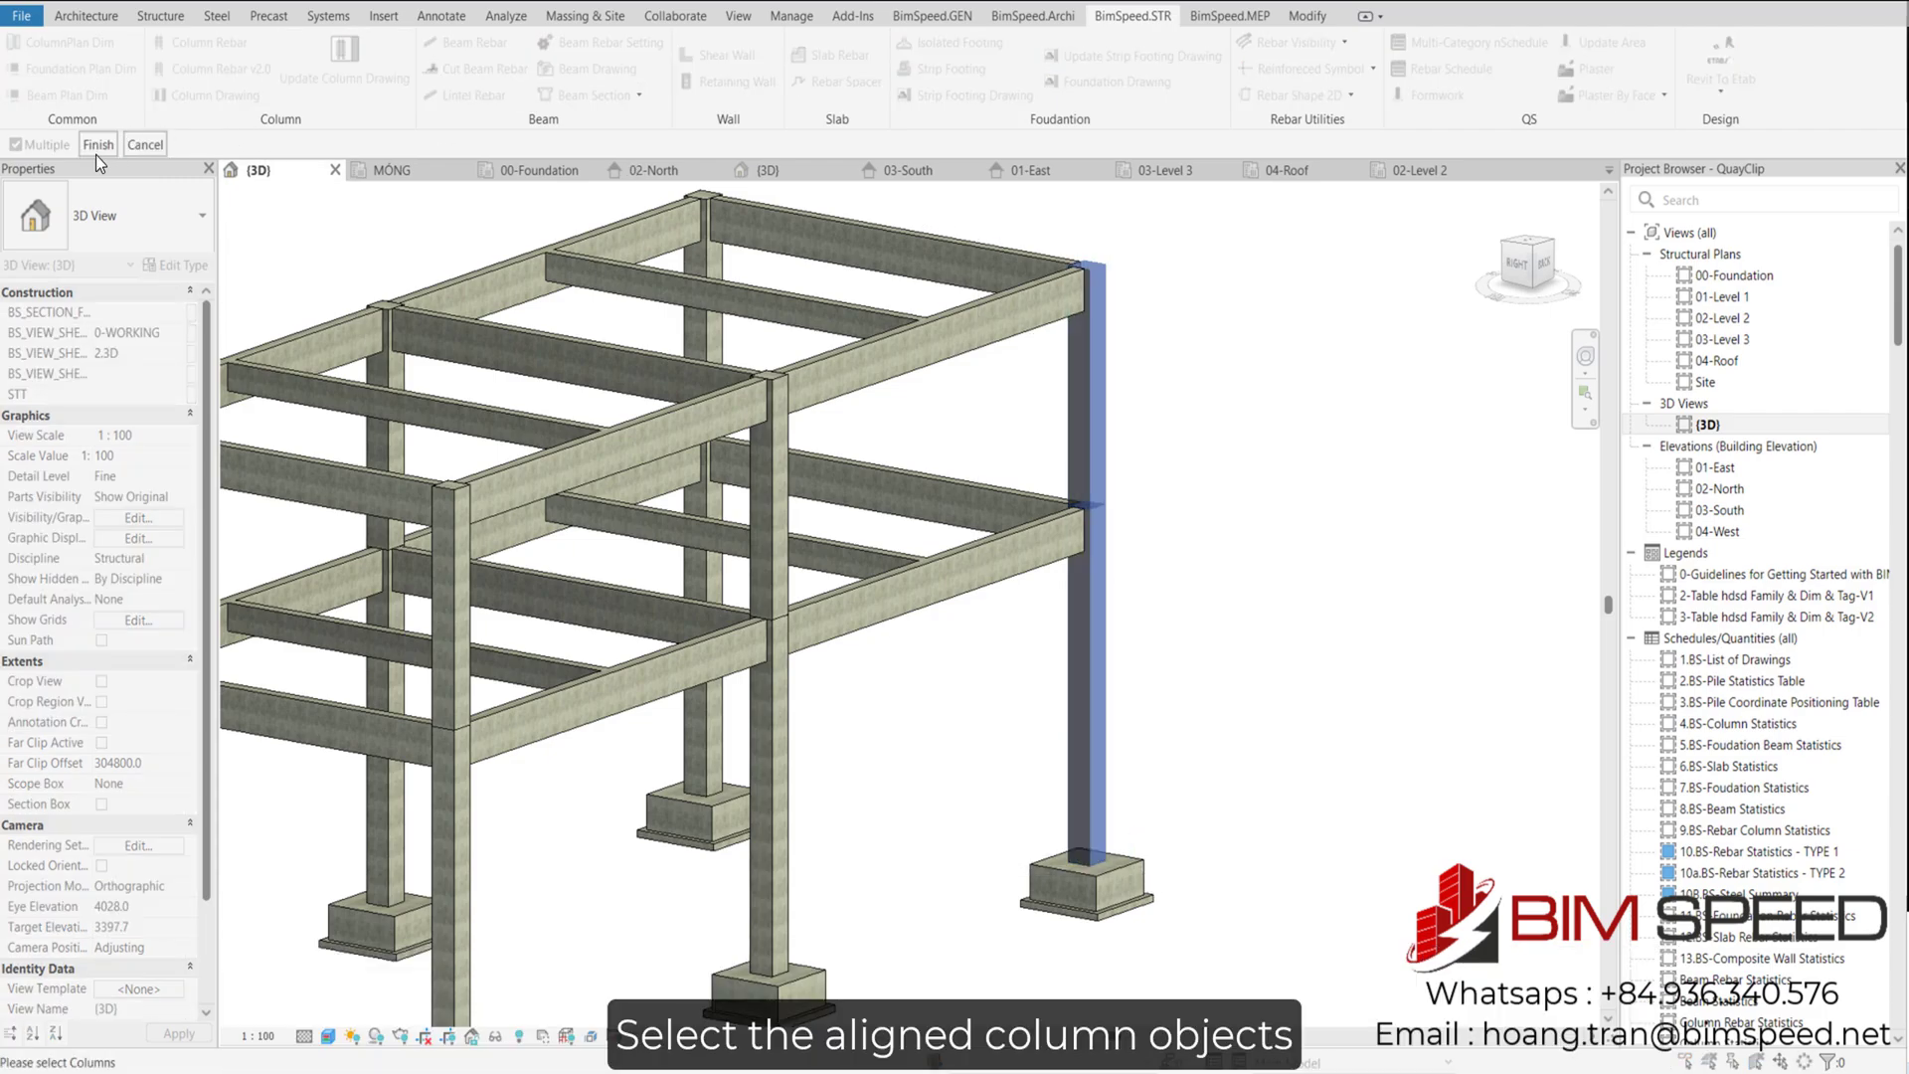
left_click(98, 145)
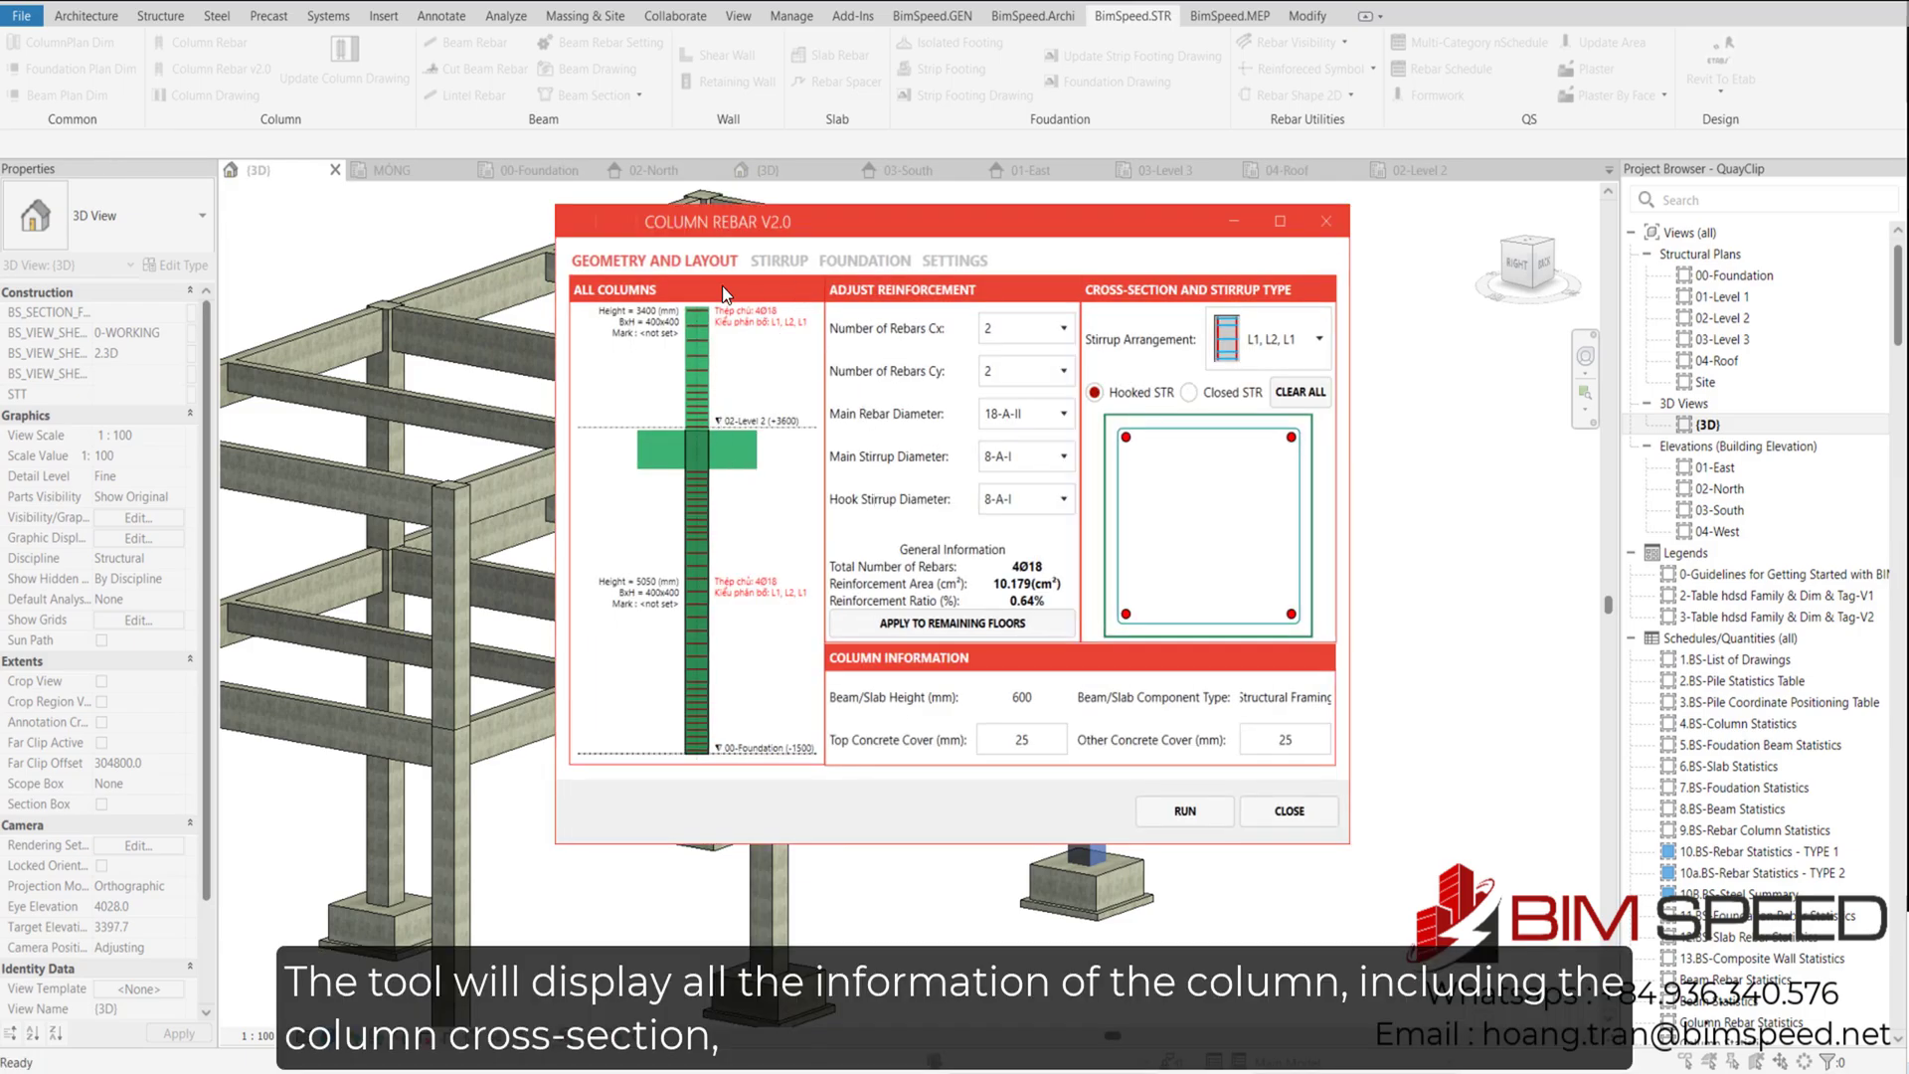
Set the number of rebars along Cx and Cy to 3 each
scroll(720, 362, "down", 2)
scroll(708, 327, "up", 1)
scroll(653, 463, "up", 1)
scroll(652, 463, "down", 1)
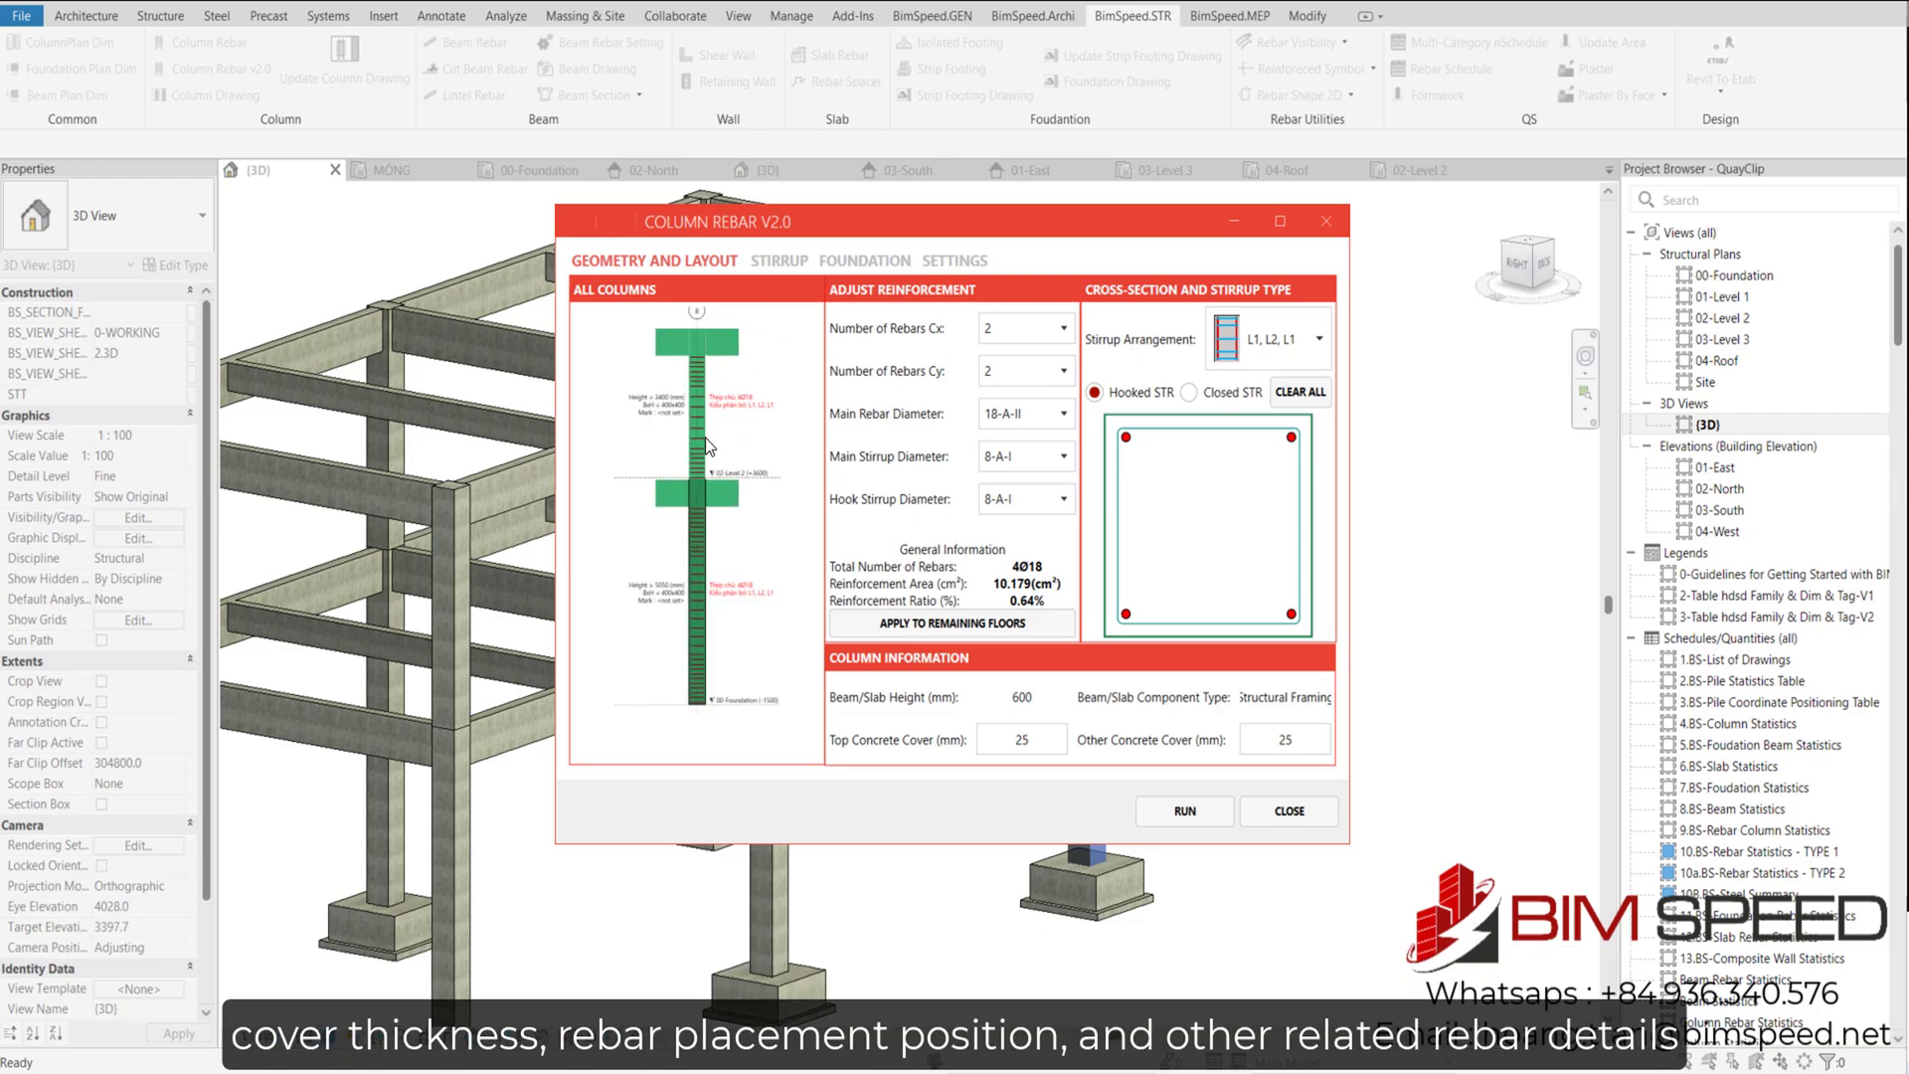
left_click(1022, 331)
left_click(1014, 376)
left_click(1016, 374)
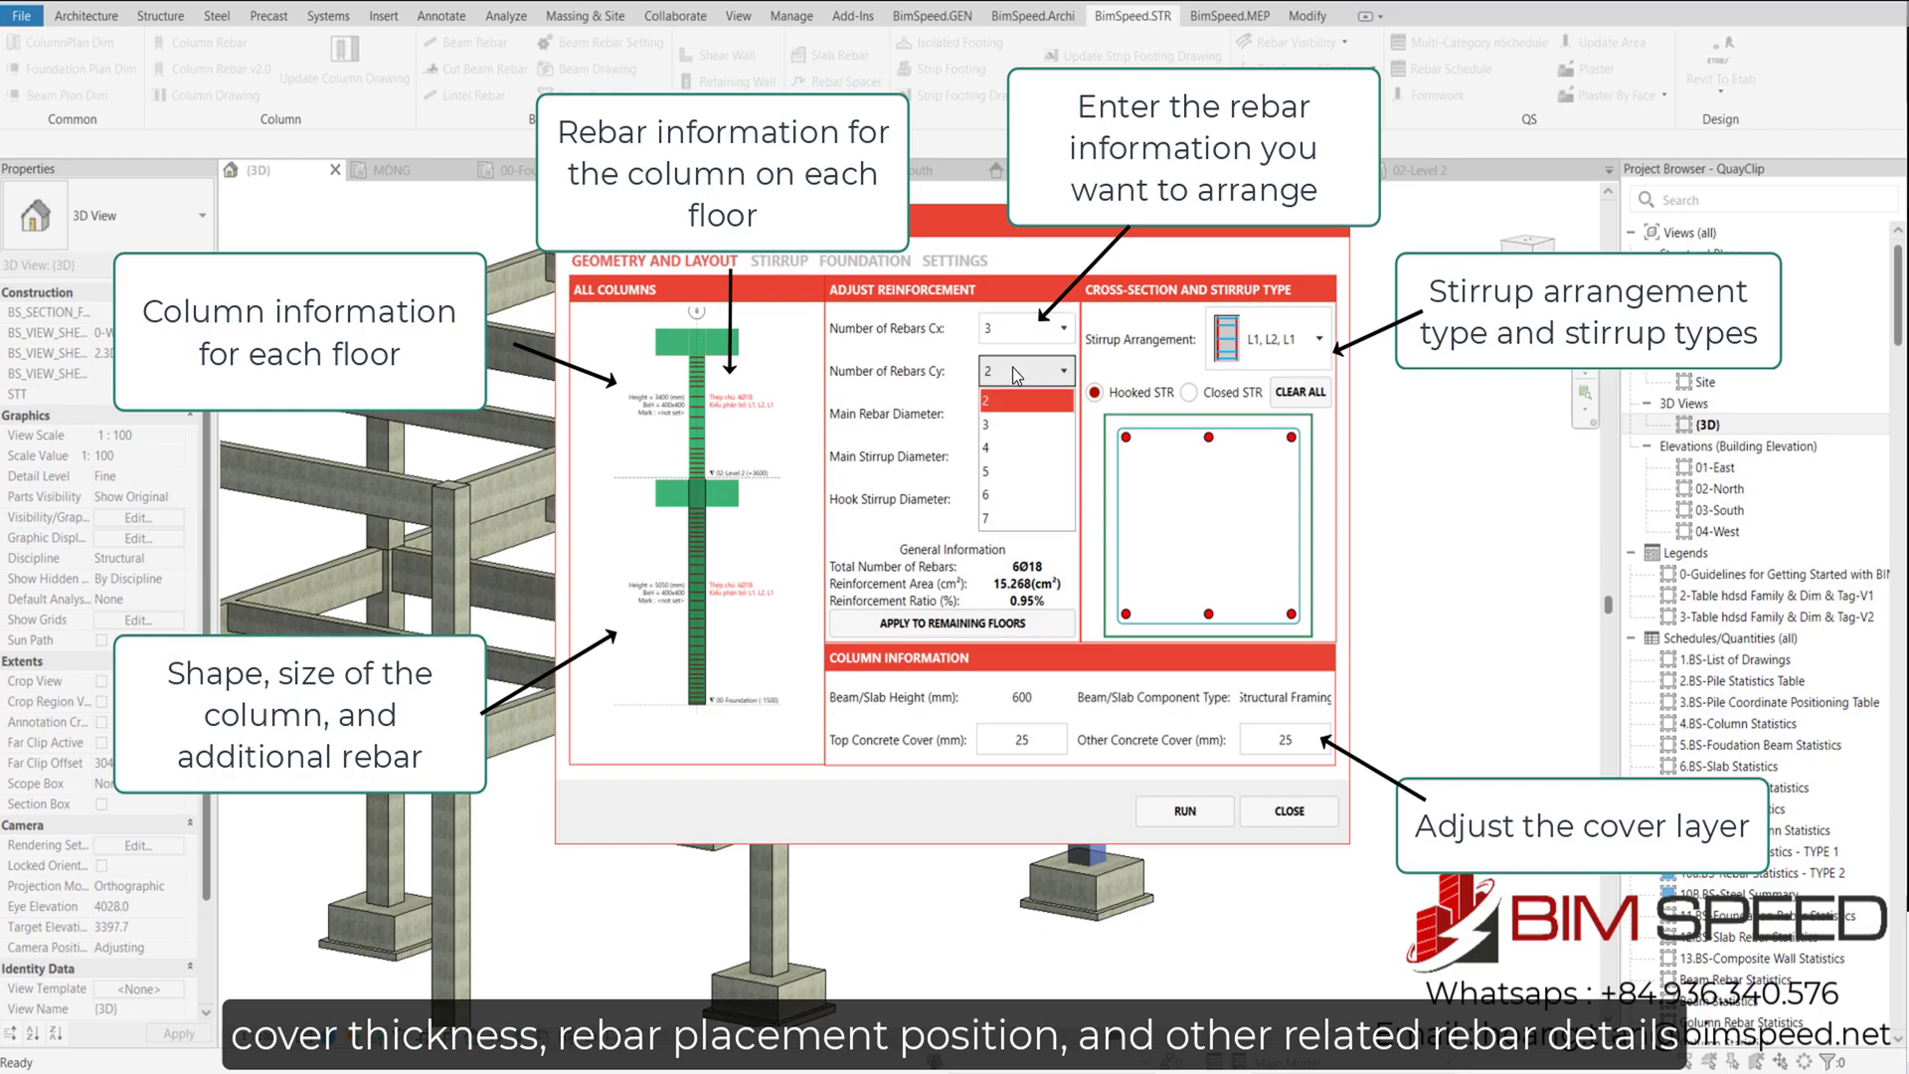
left_click(1004, 418)
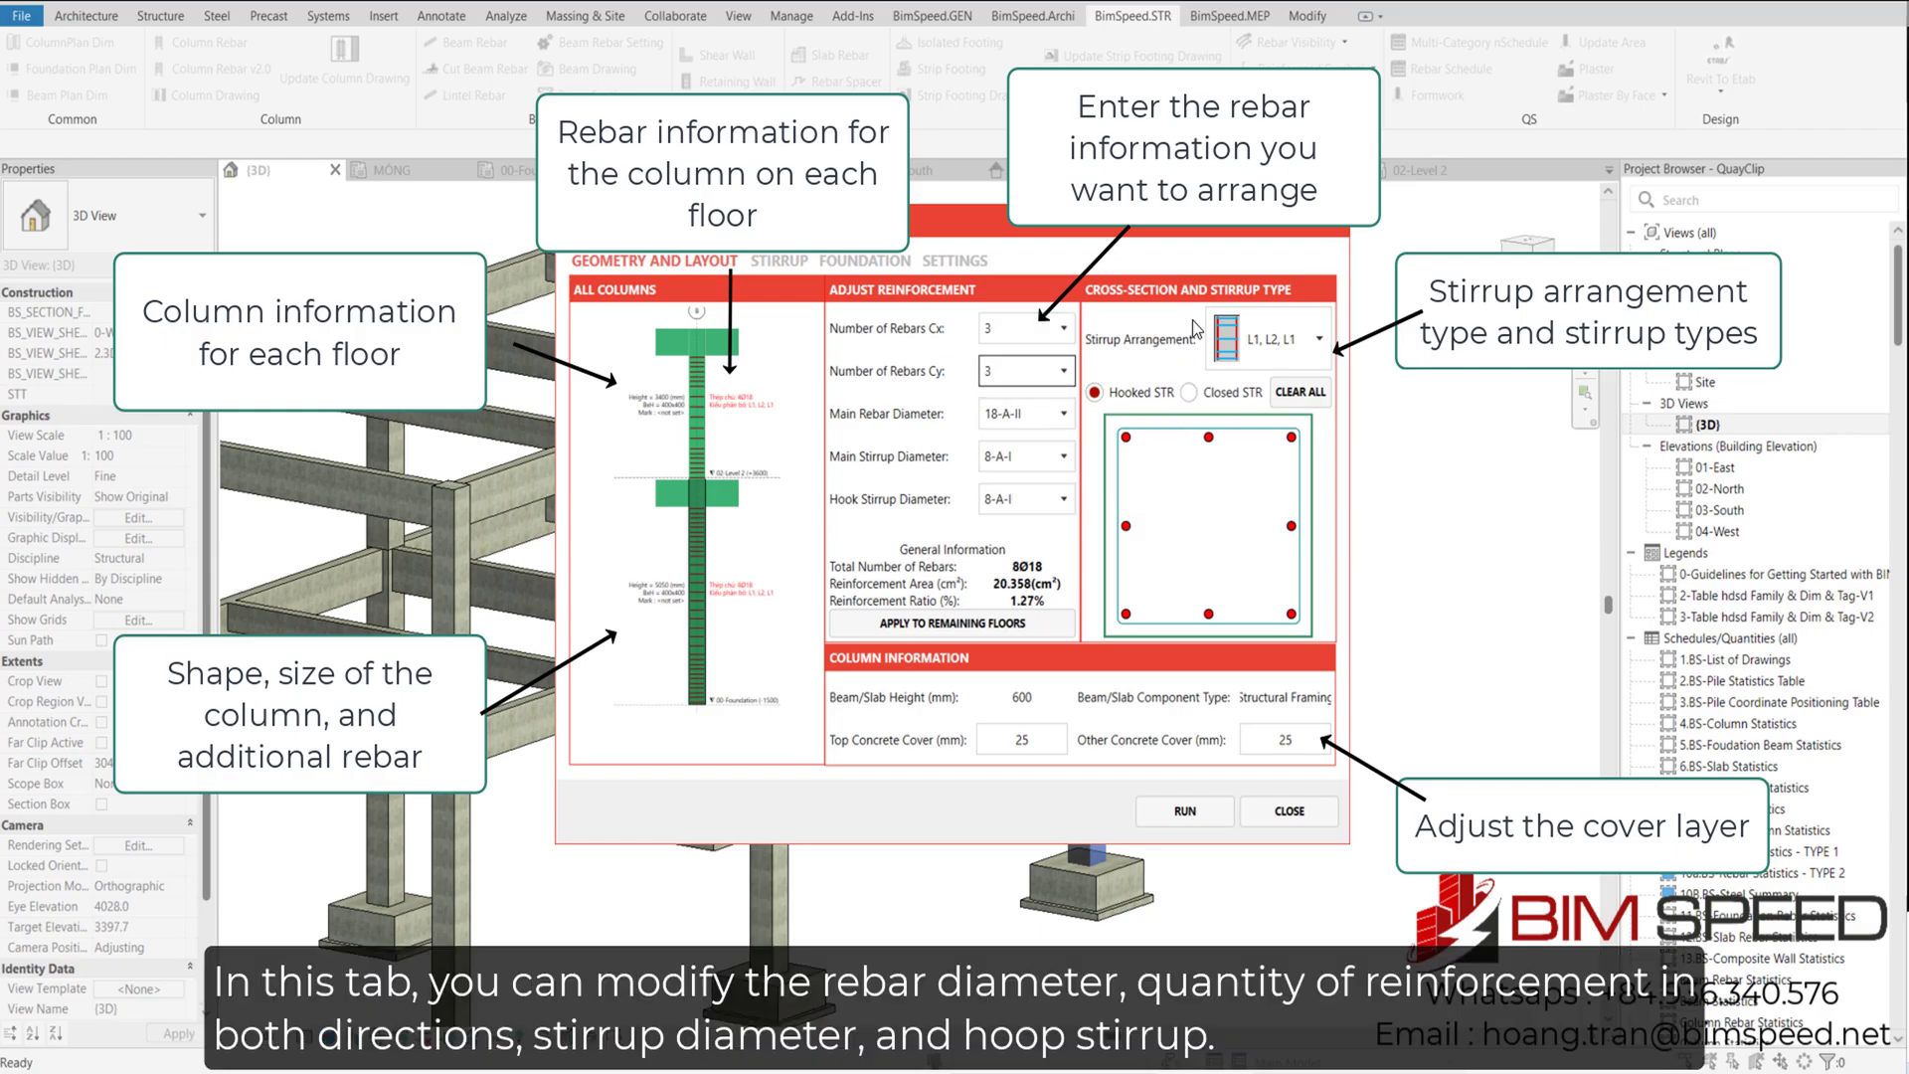
Make the main rebar D20 and both main and hook stirrups D8
left_click(1048, 423)
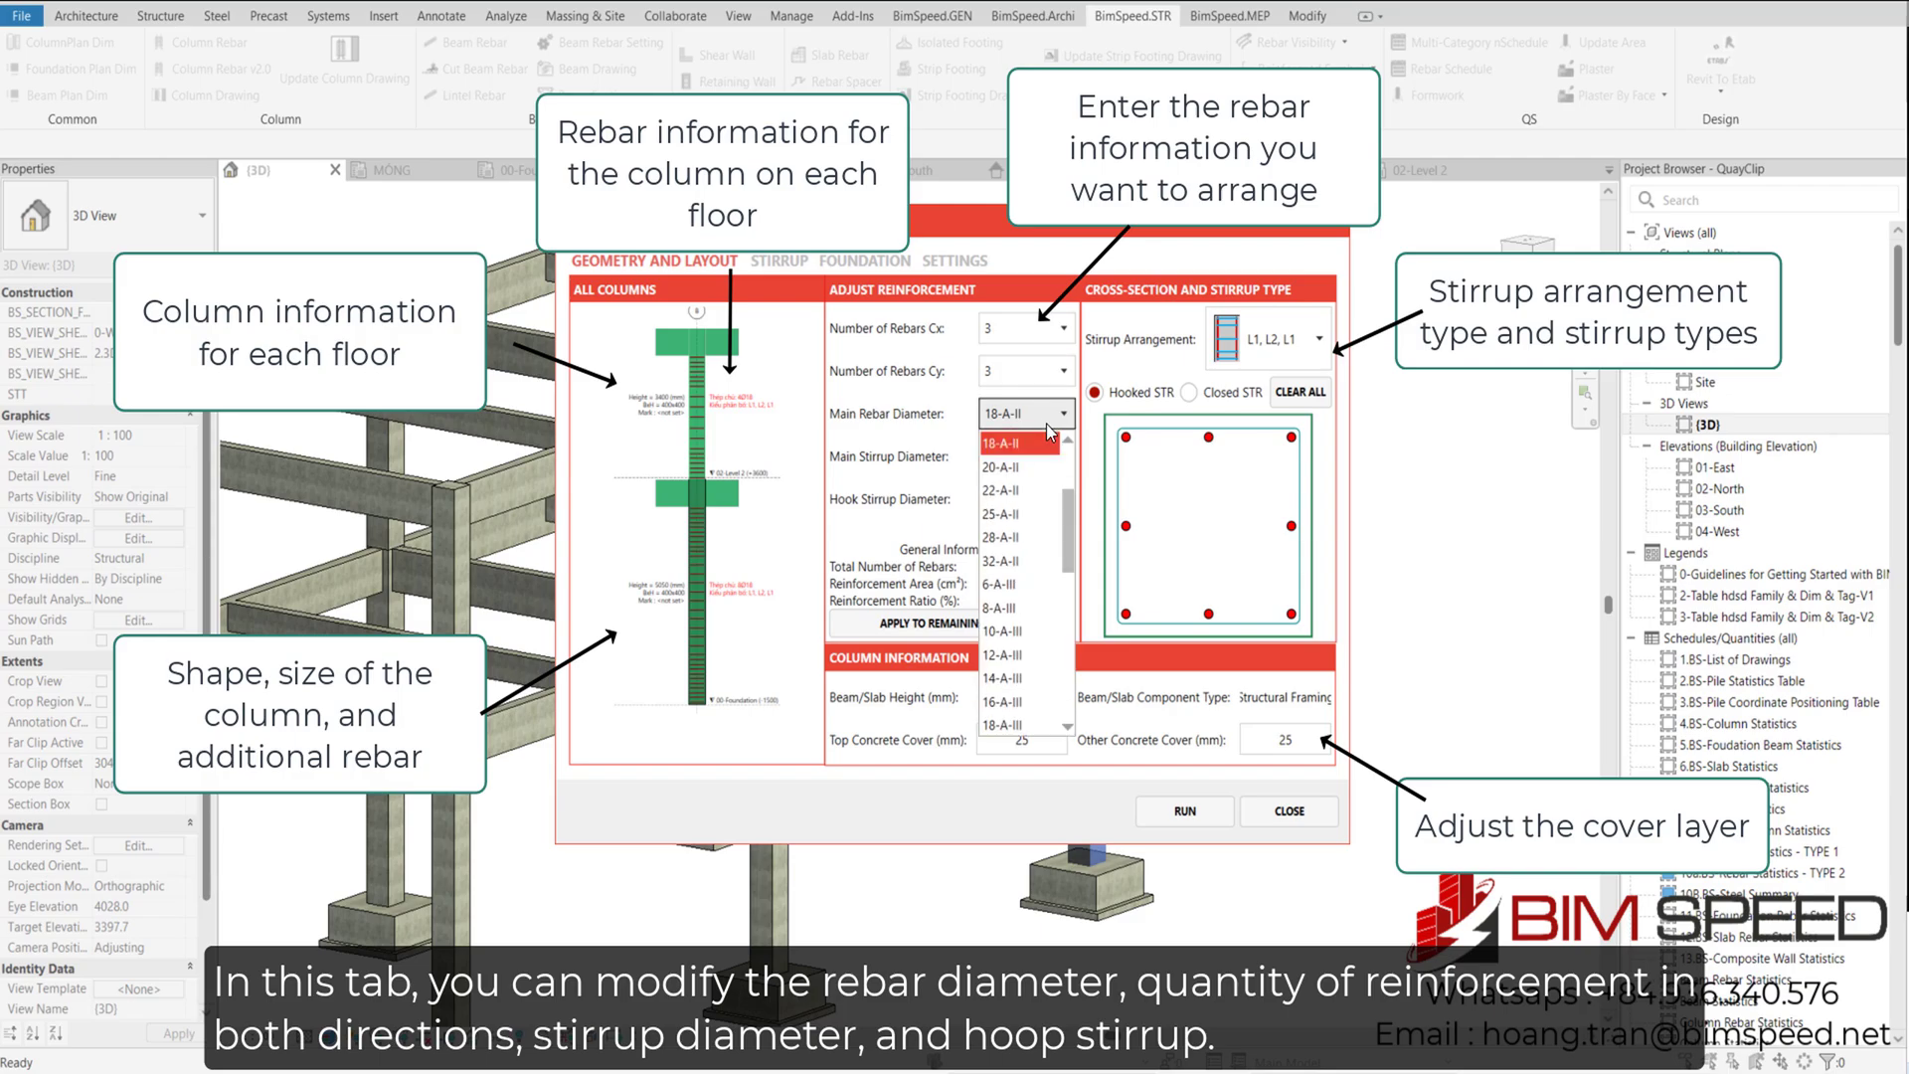
scroll(1024, 556, "down", 6)
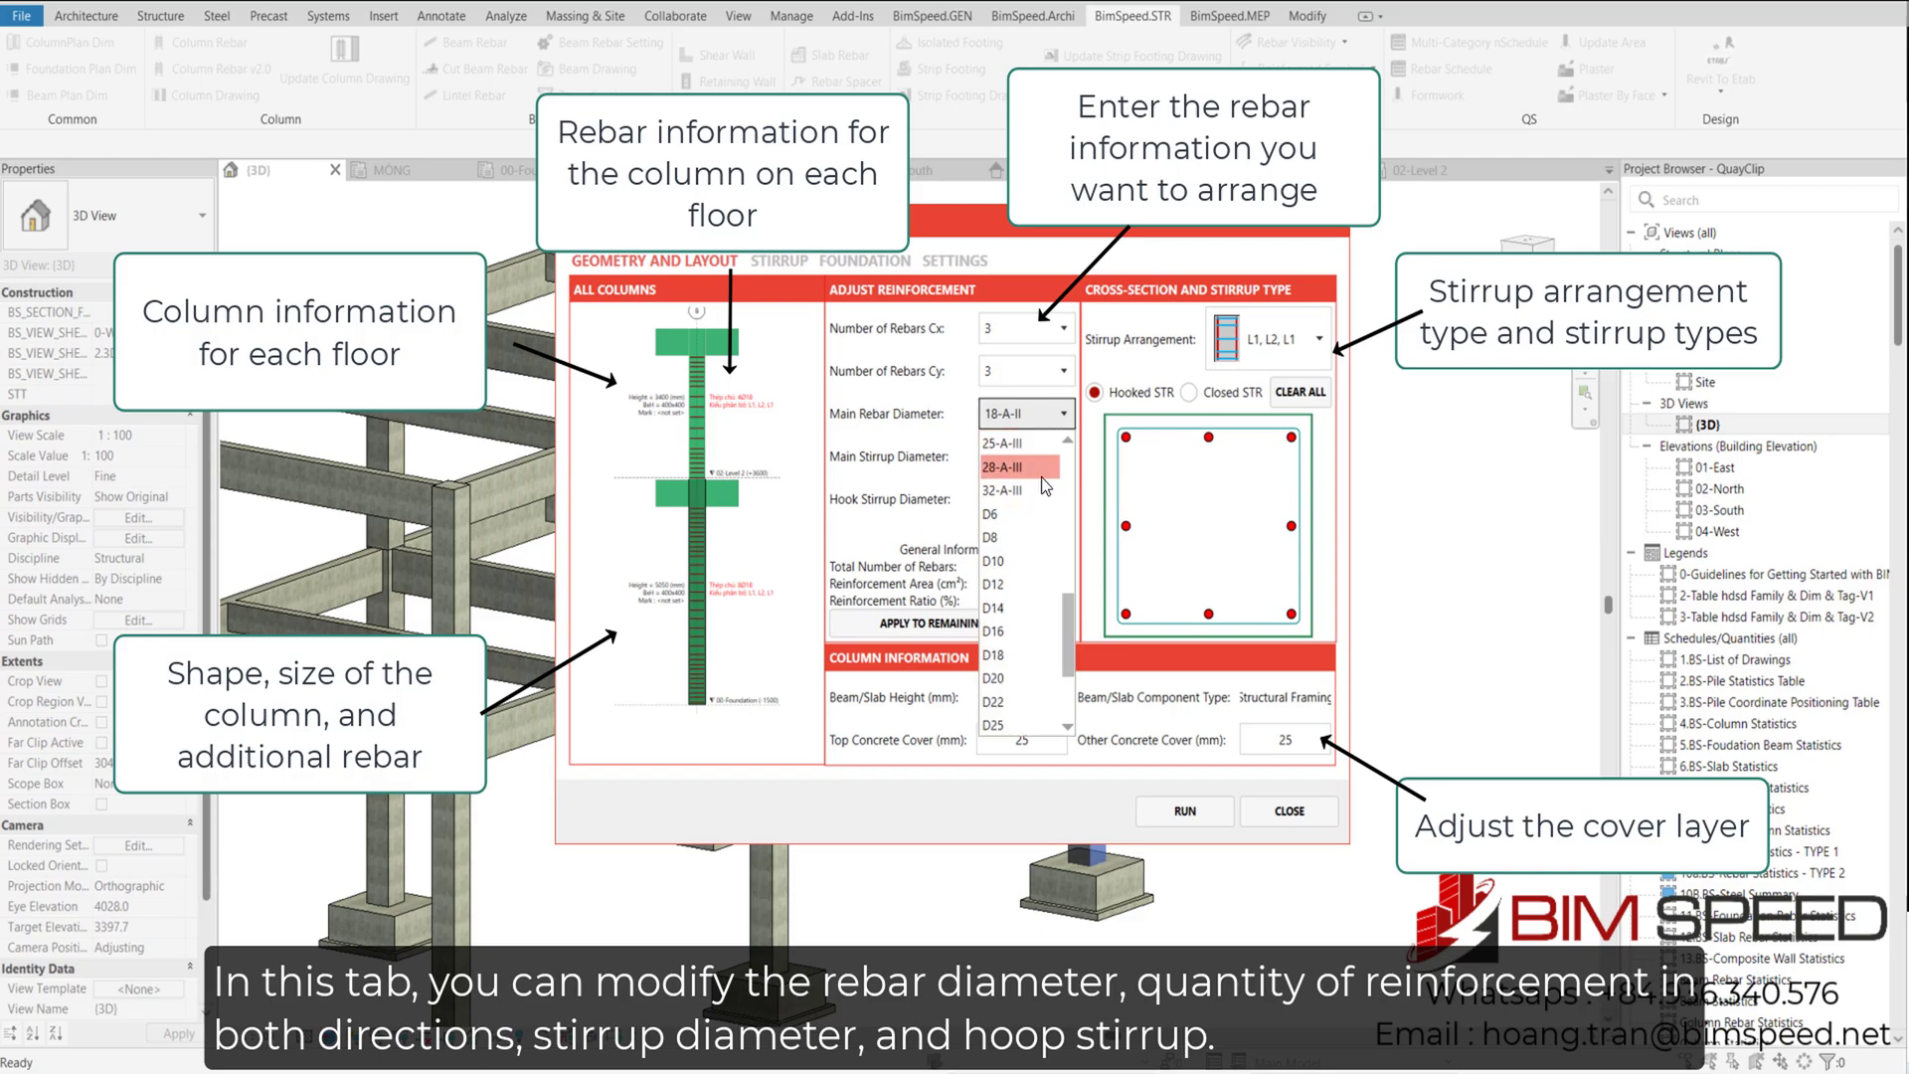
left_click(1006, 671)
left_click(1036, 460)
left_click(1012, 647)
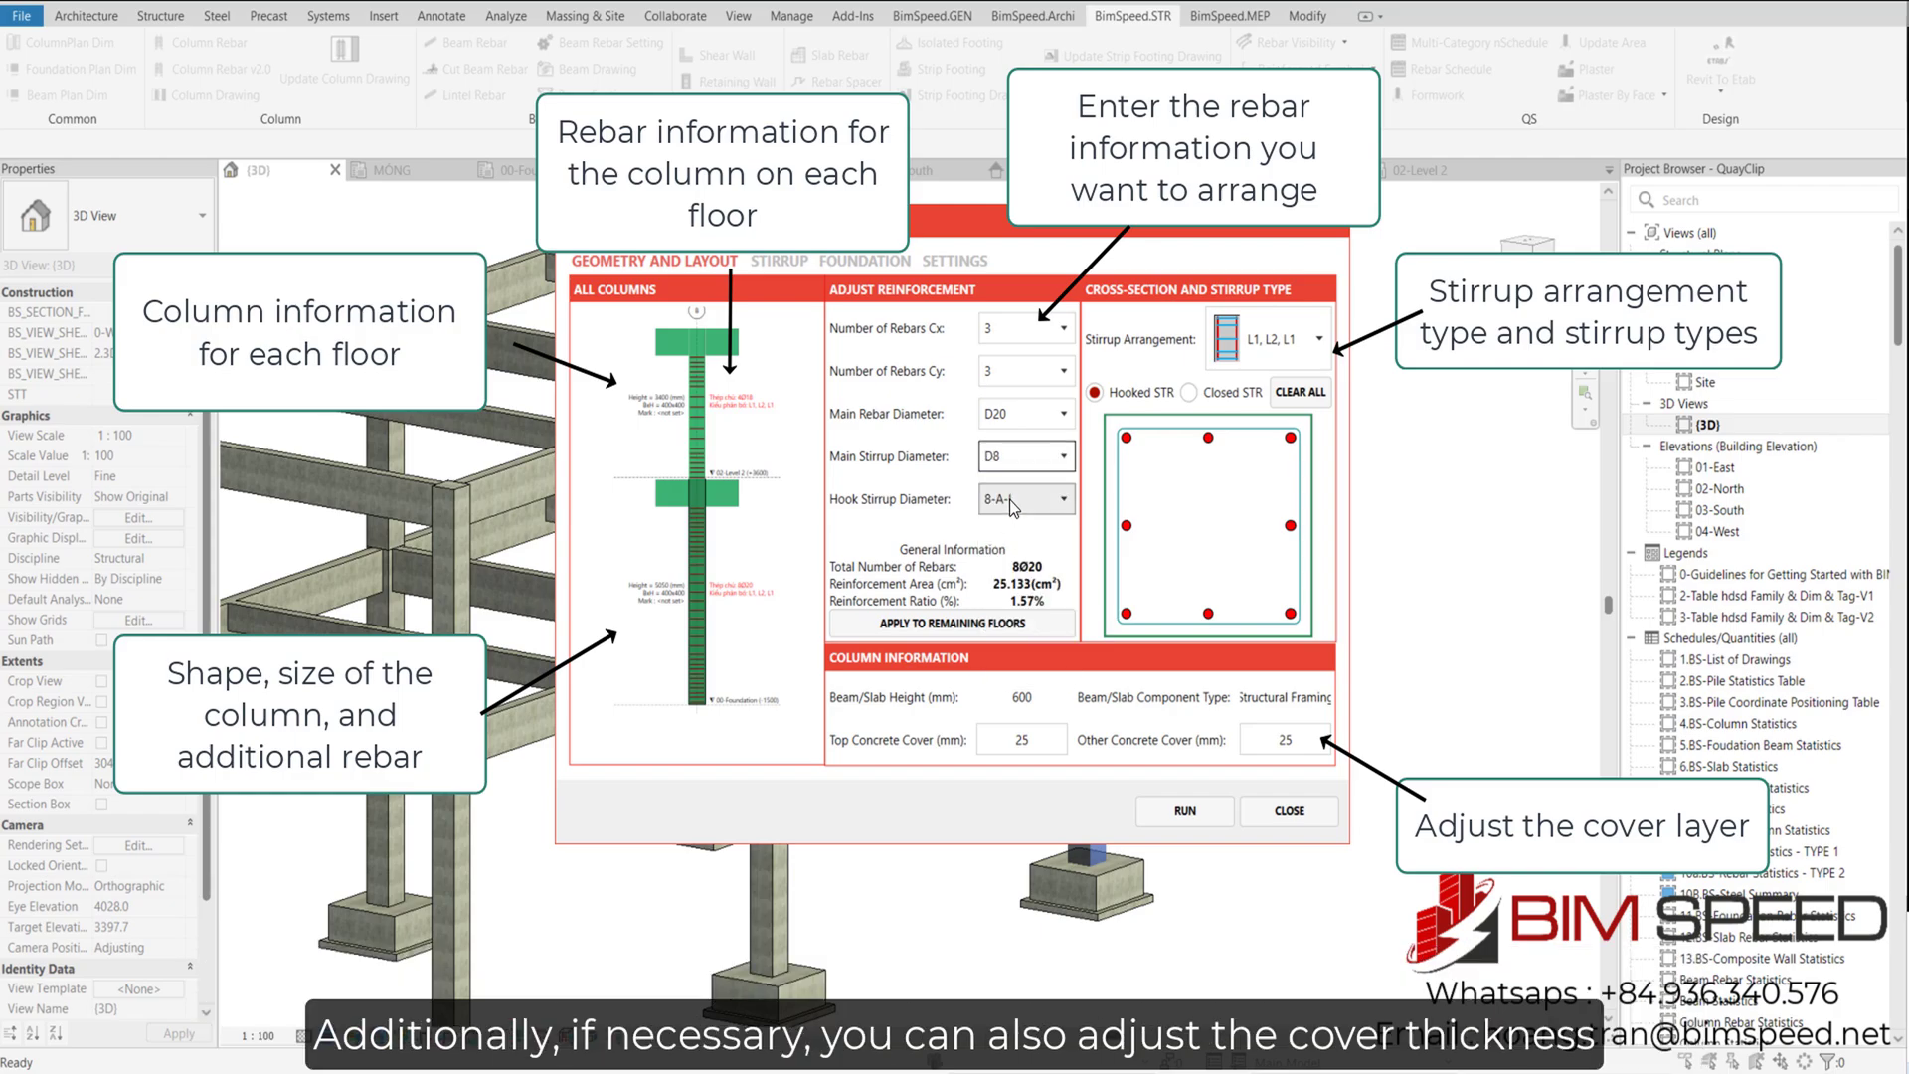
left_click(1011, 499)
left_click(995, 688)
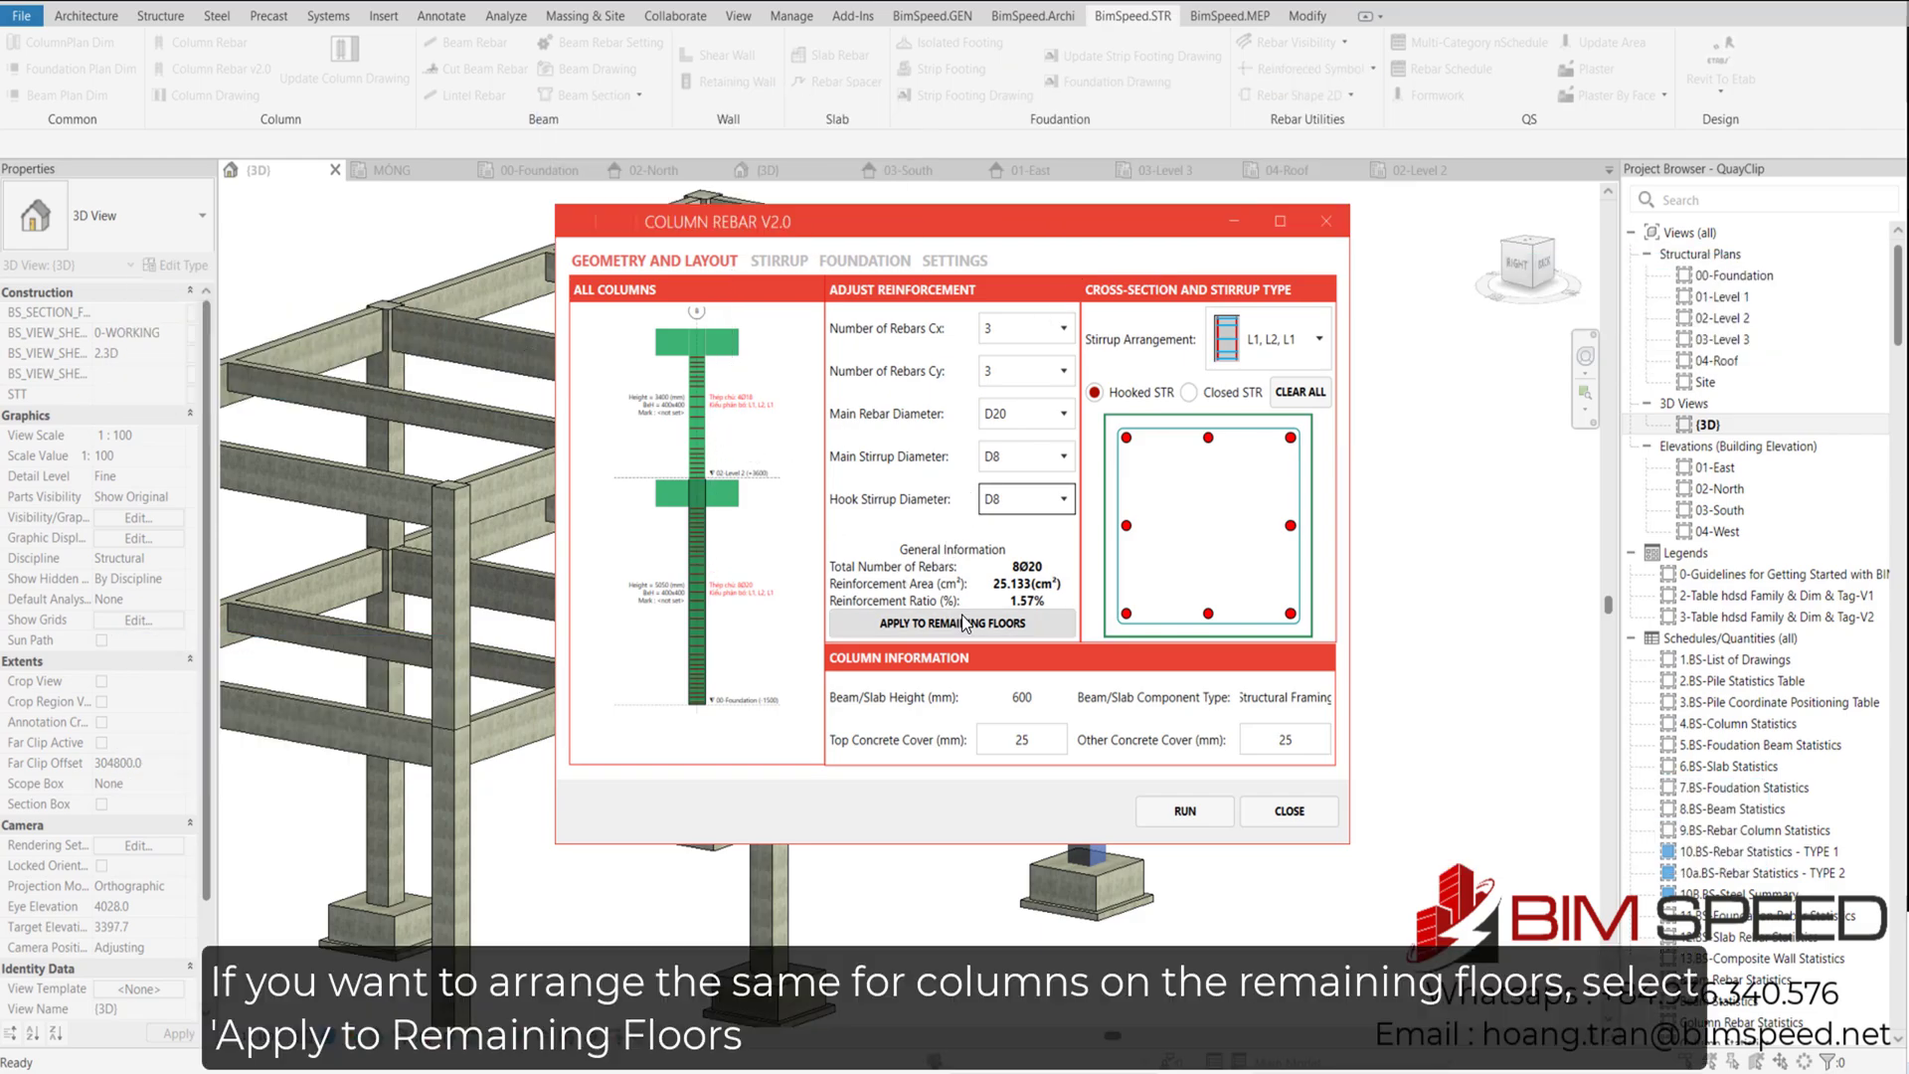
Apply the main rebars, without stirrups, to the 02-Level 2 to 03-Level 3 column
left_click(969, 628)
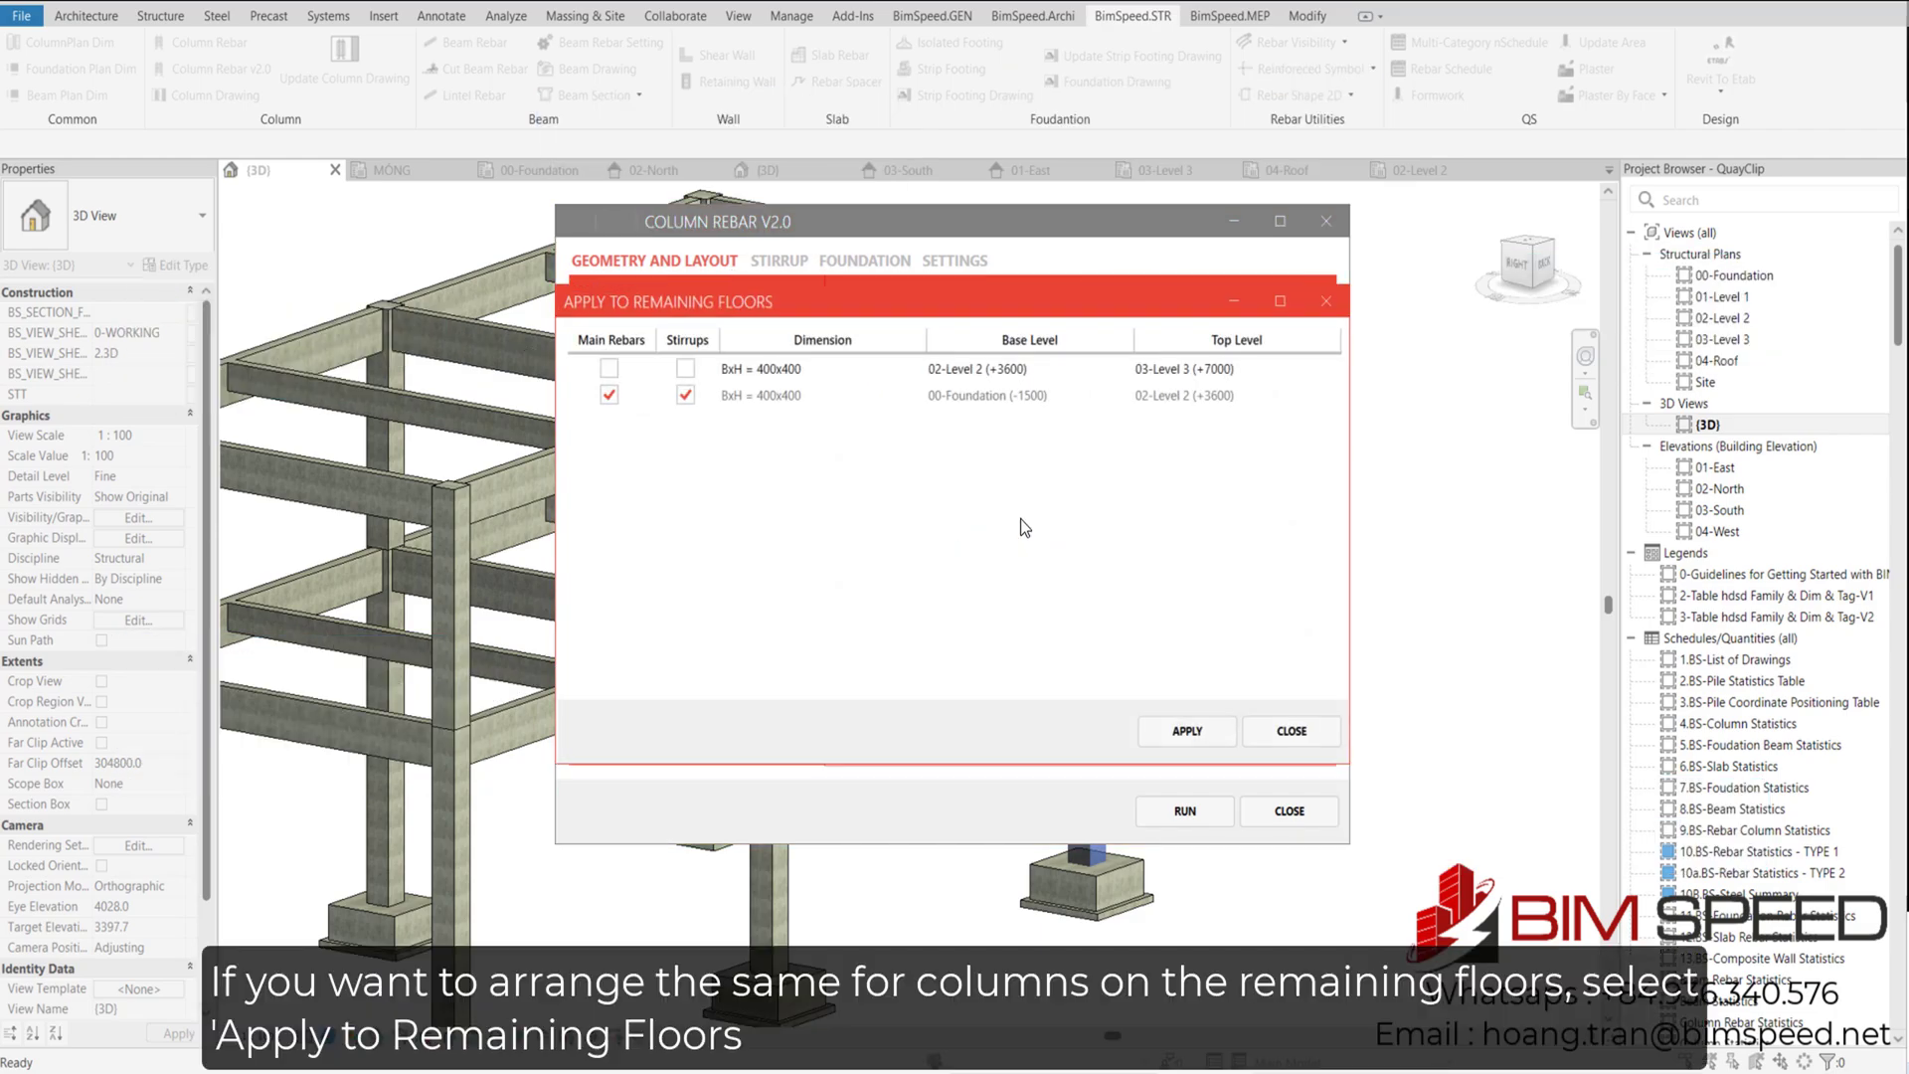
left_click(684, 369)
left_click(607, 367)
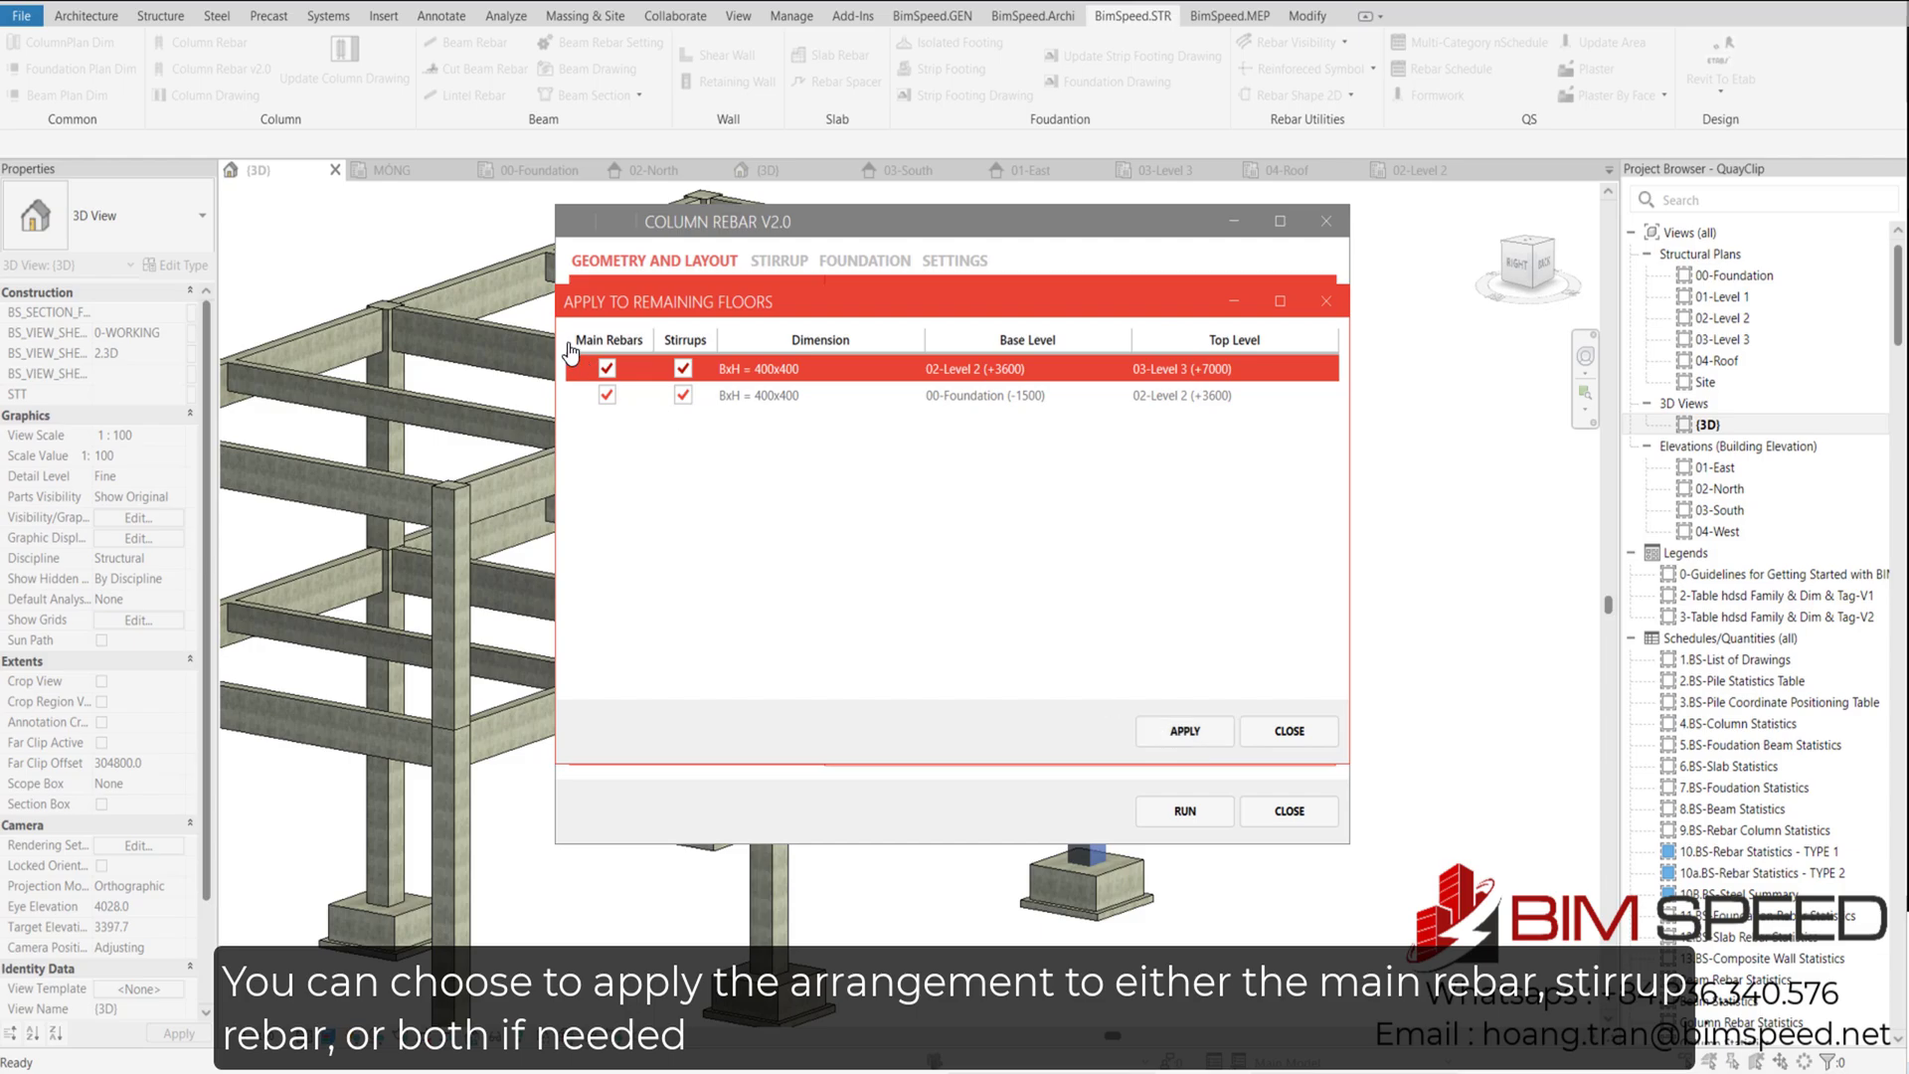
left_click(681, 369)
left_click(1184, 729)
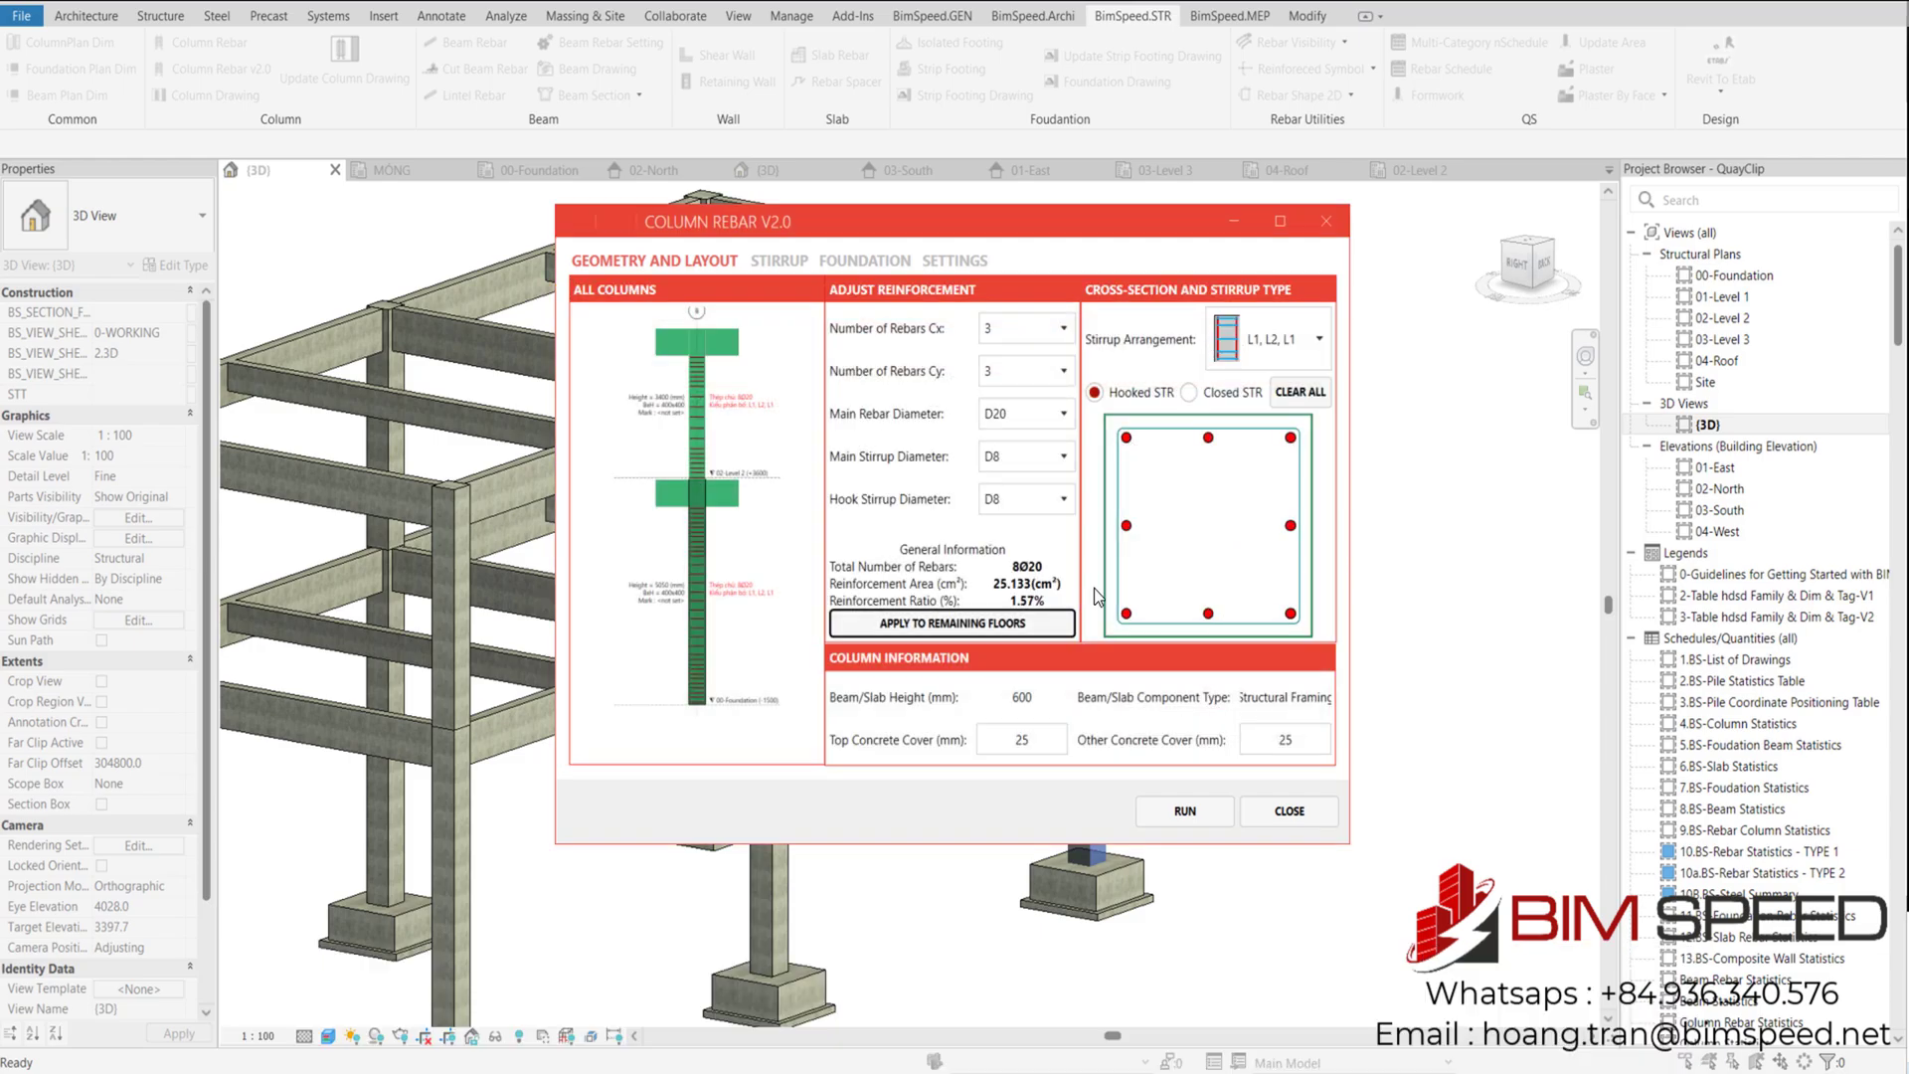
Add hooked cross-ties through the middle bars and a closed diamond stirrup linking the mid-side bars
left_click(1208, 438)
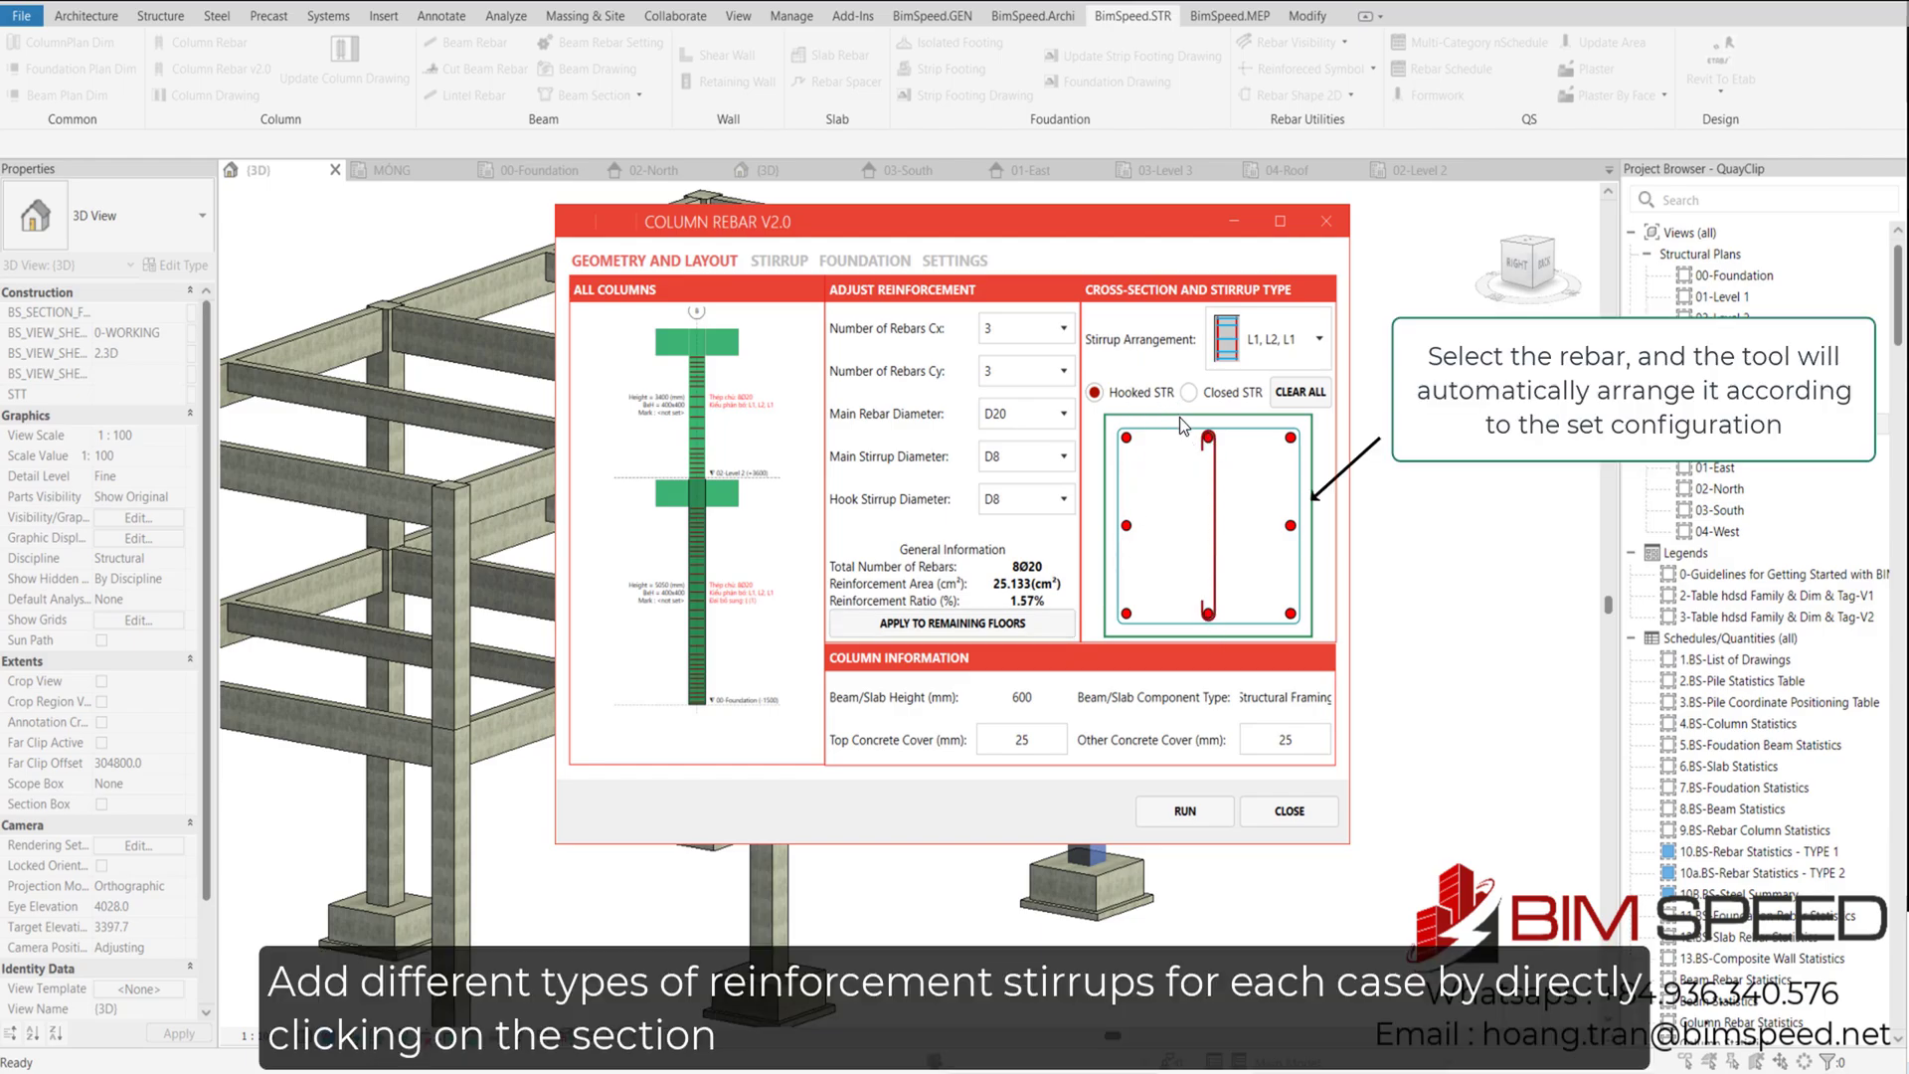
left_click(1137, 521)
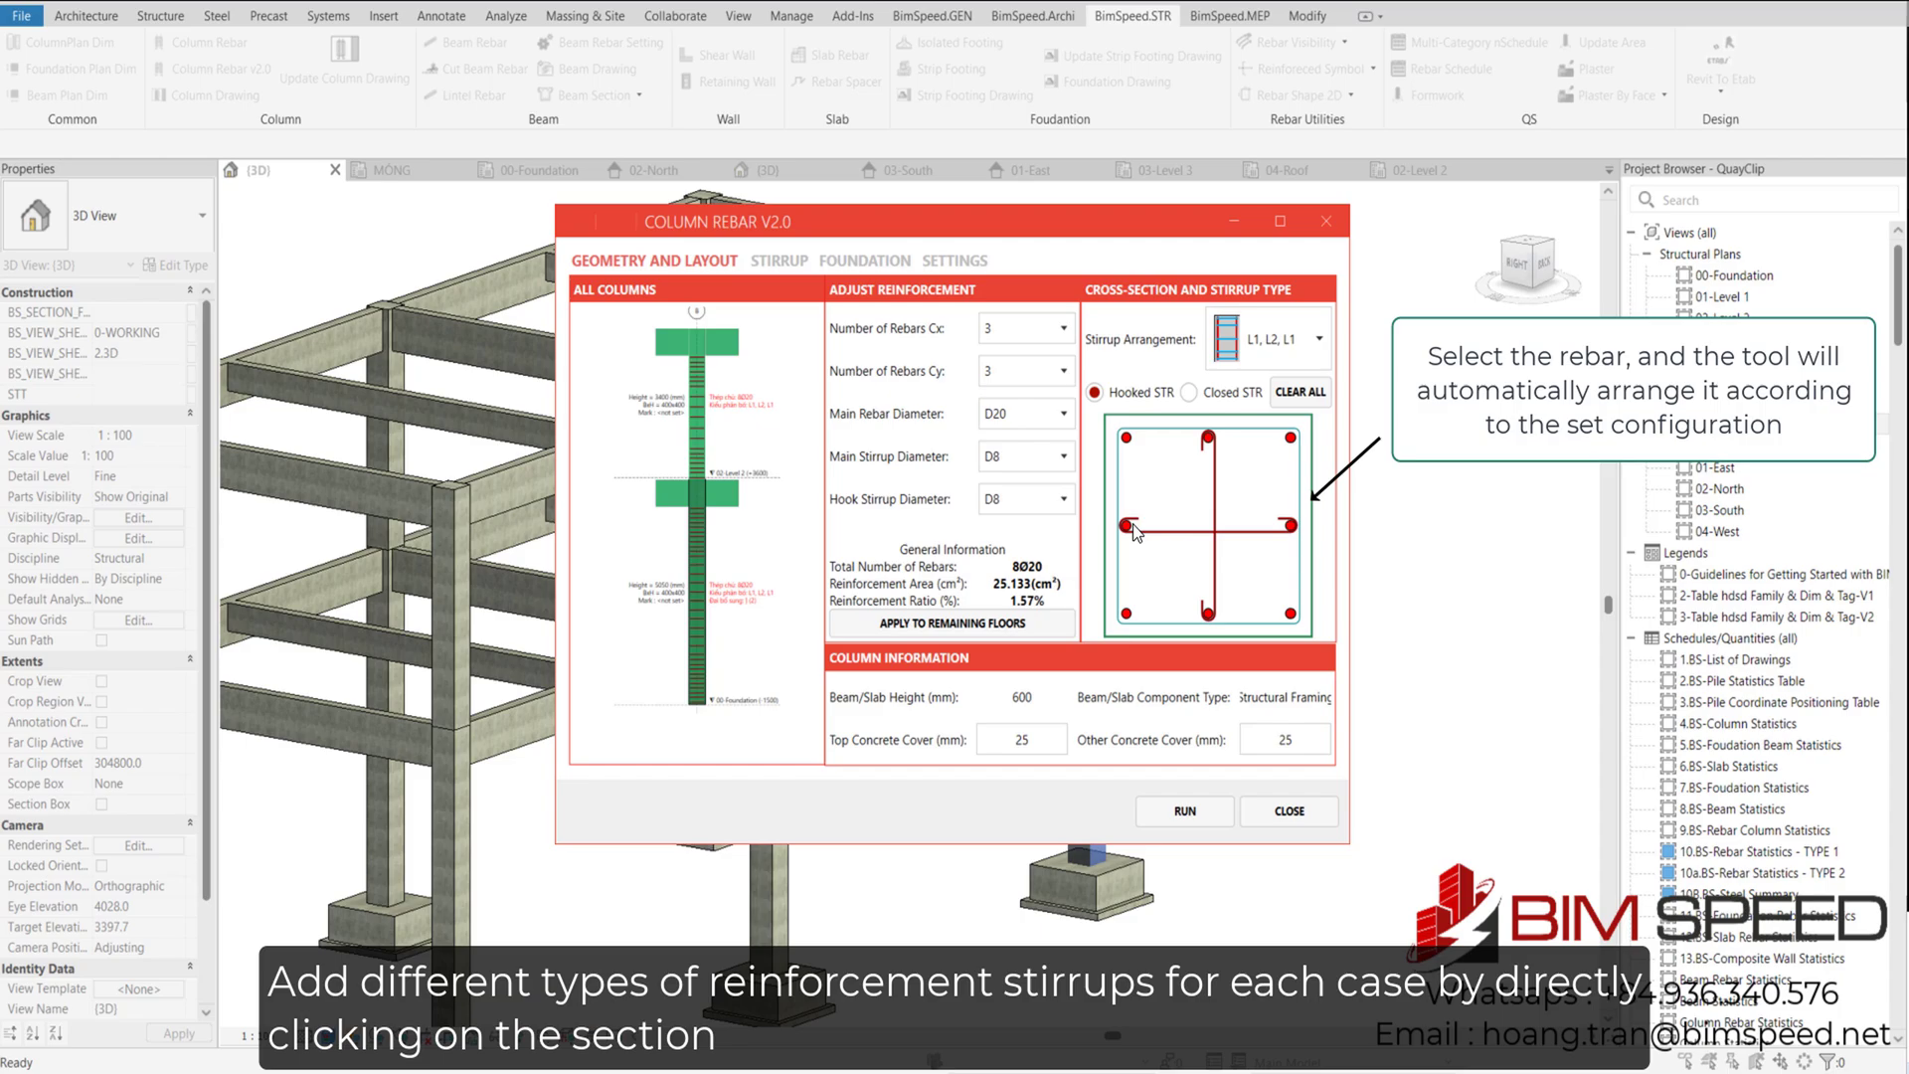
left_click(1190, 393)
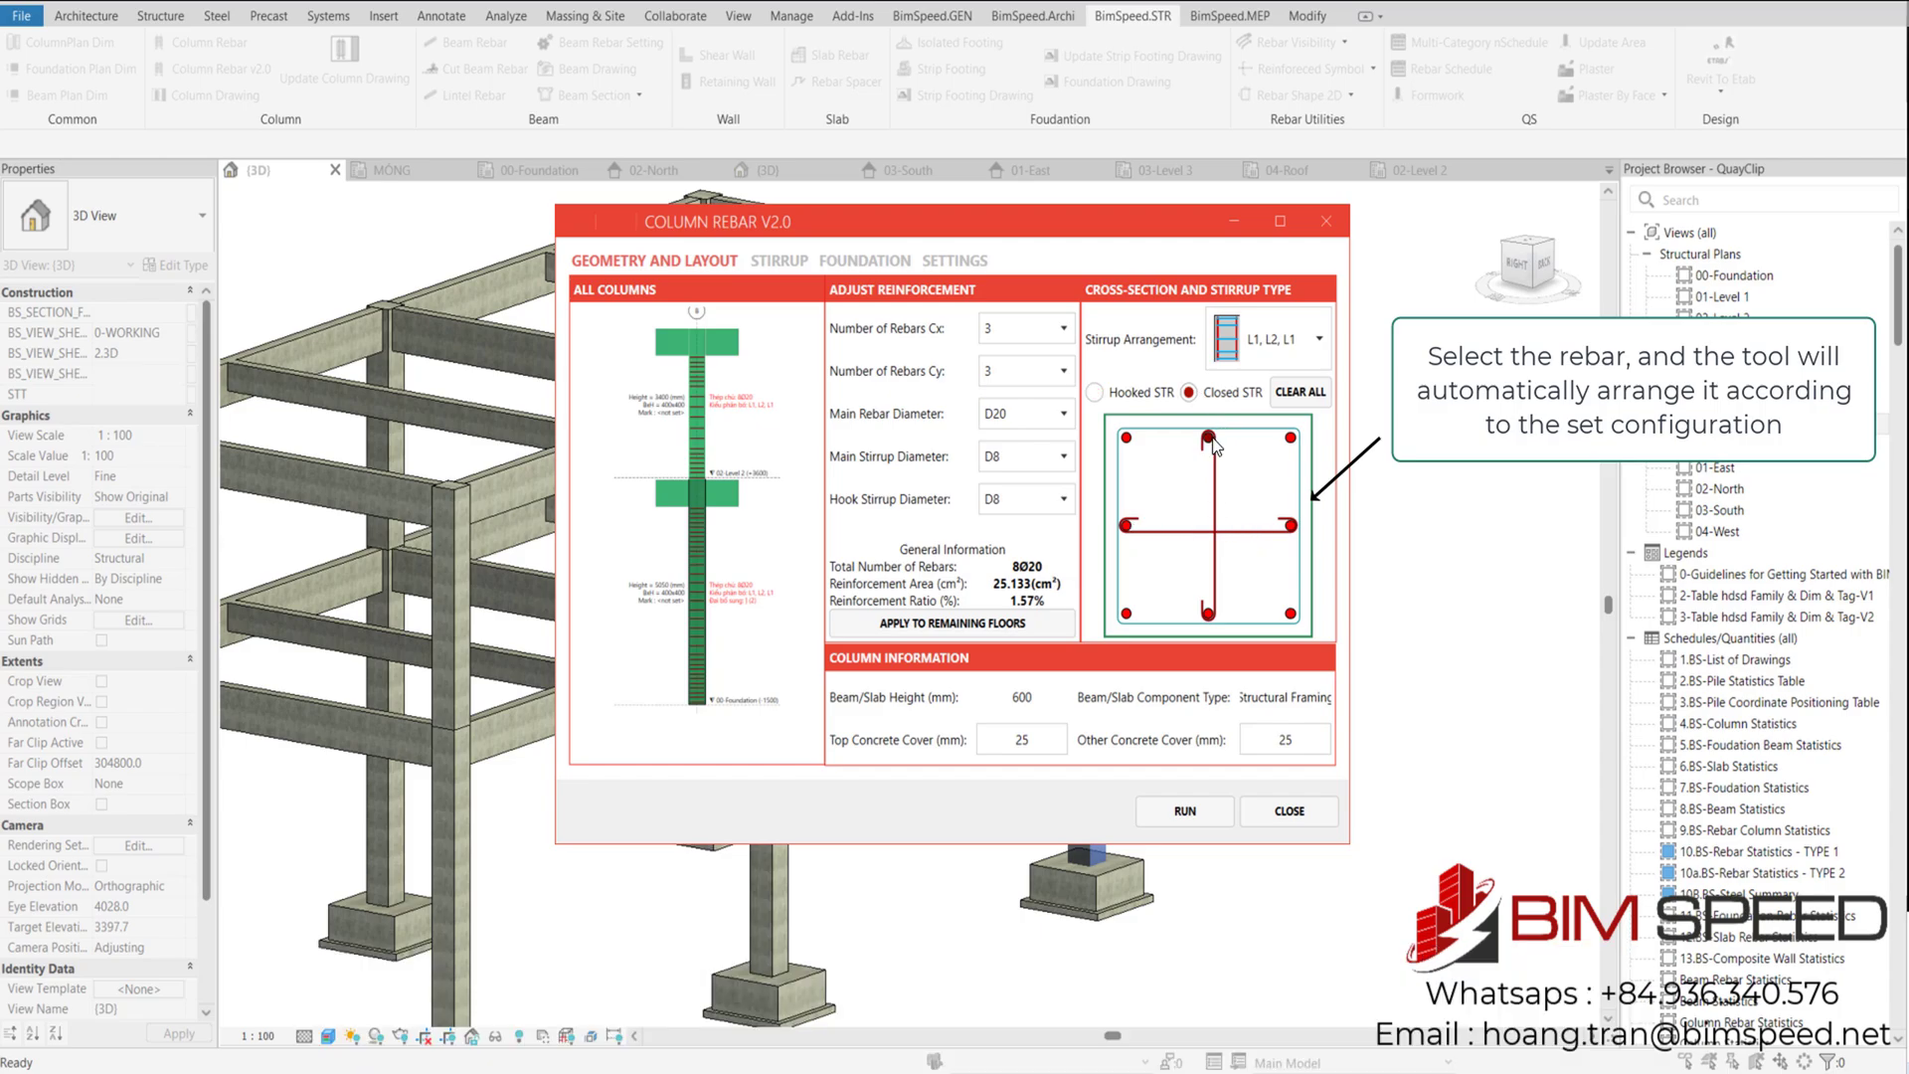
left_click(1210, 441)
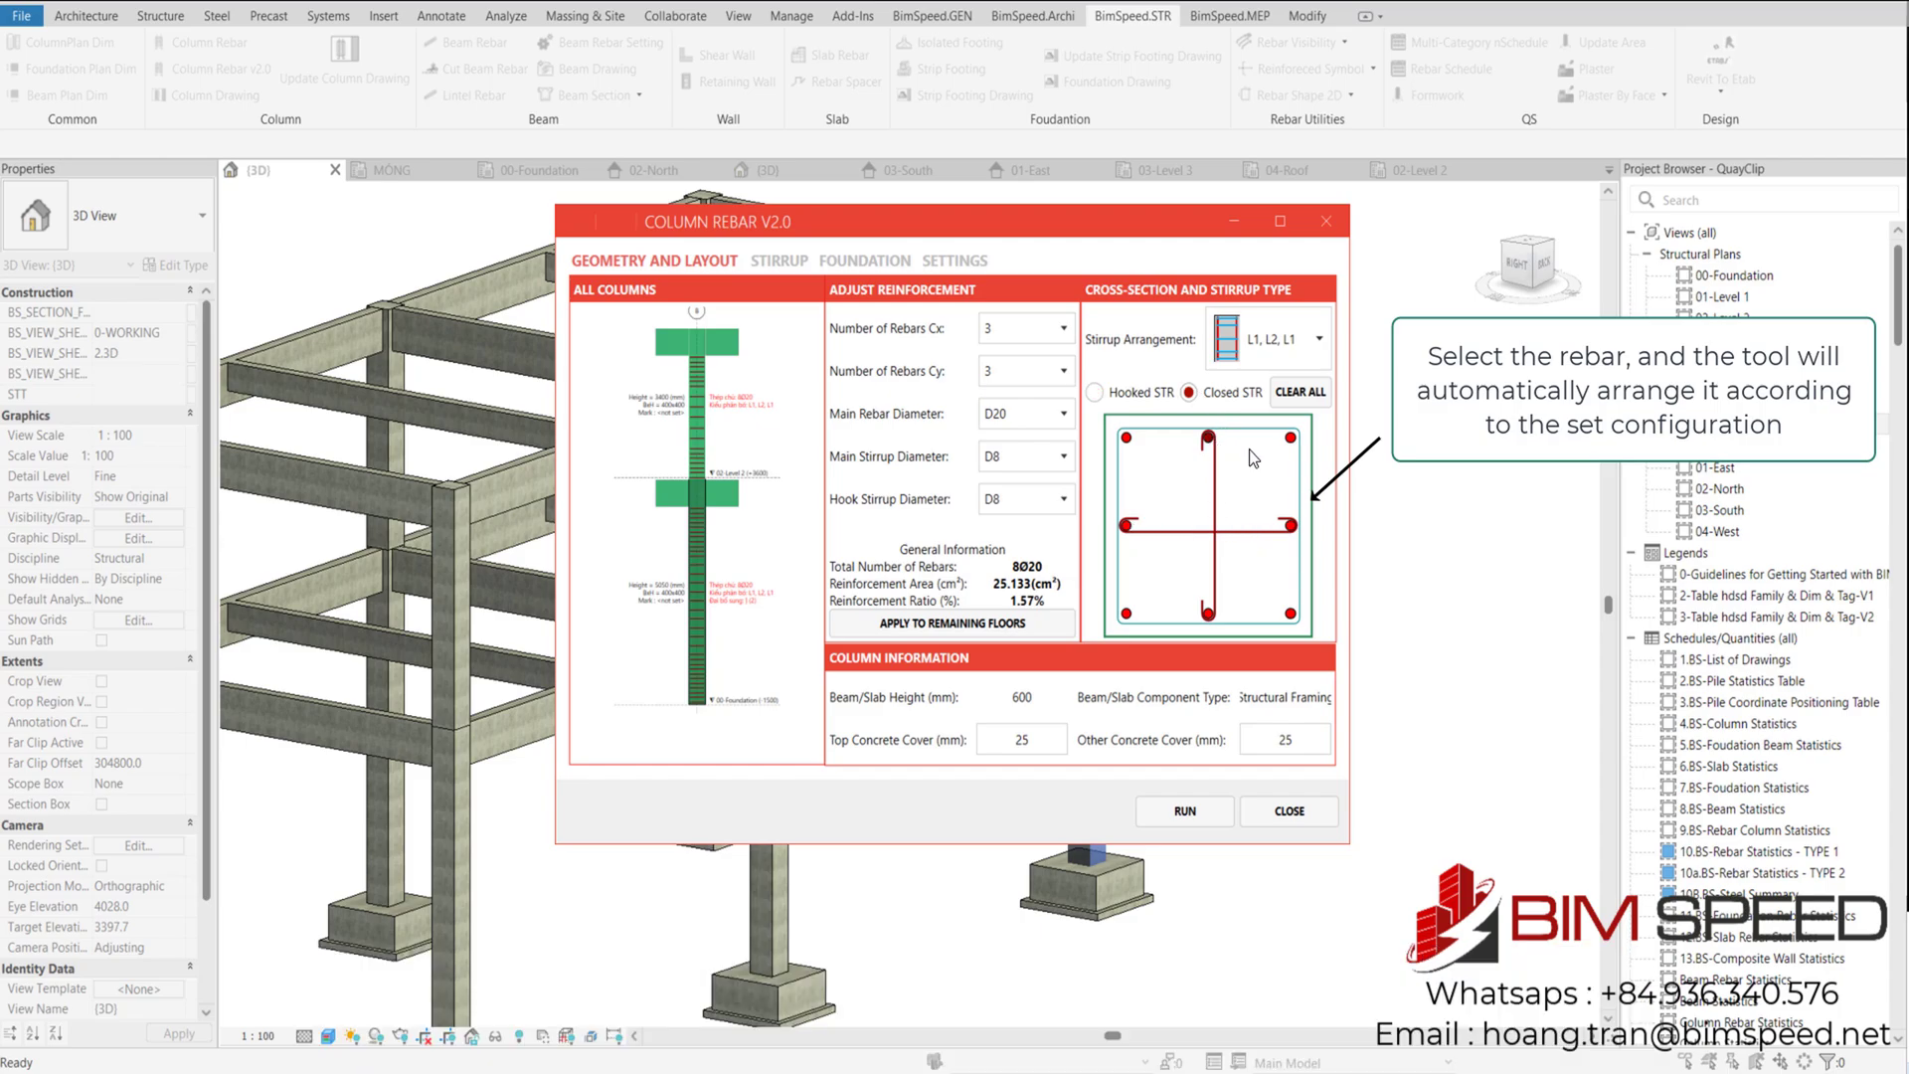
left_click(1289, 526)
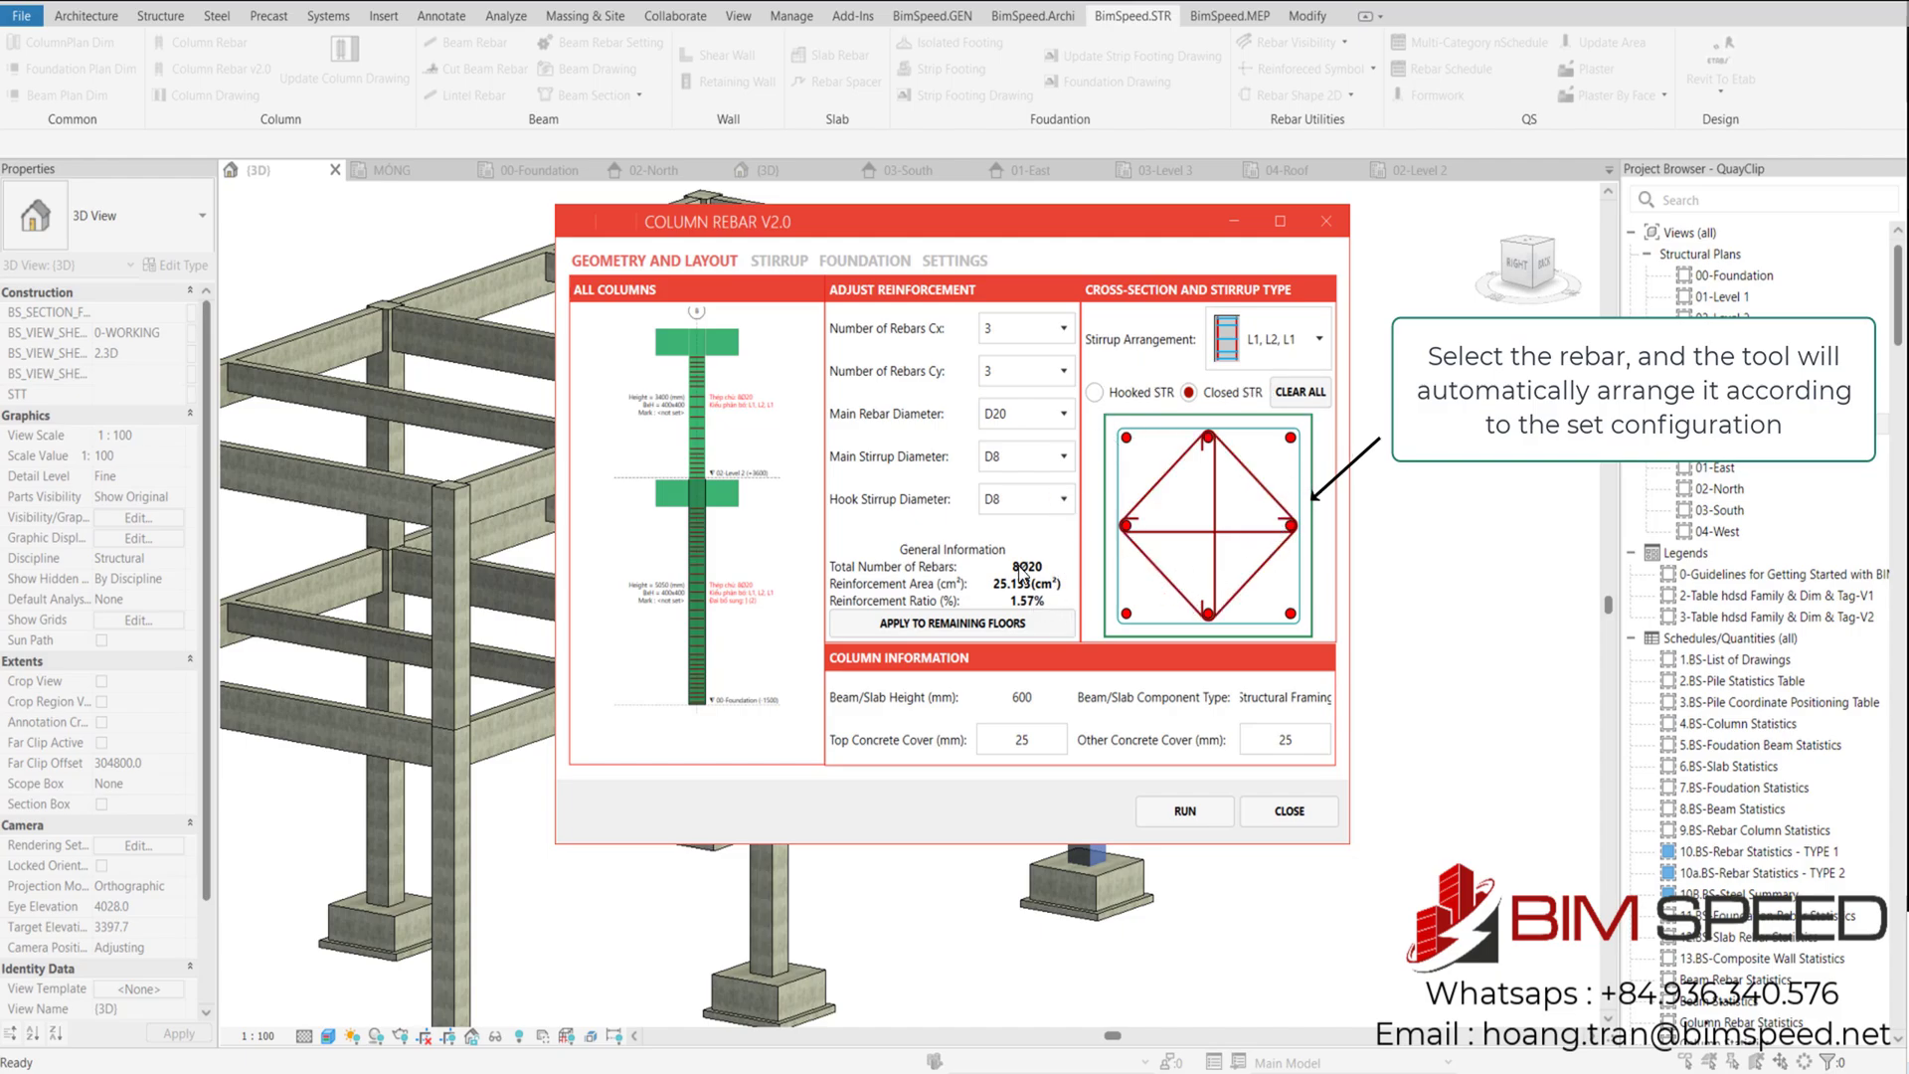
left_click(1273, 339)
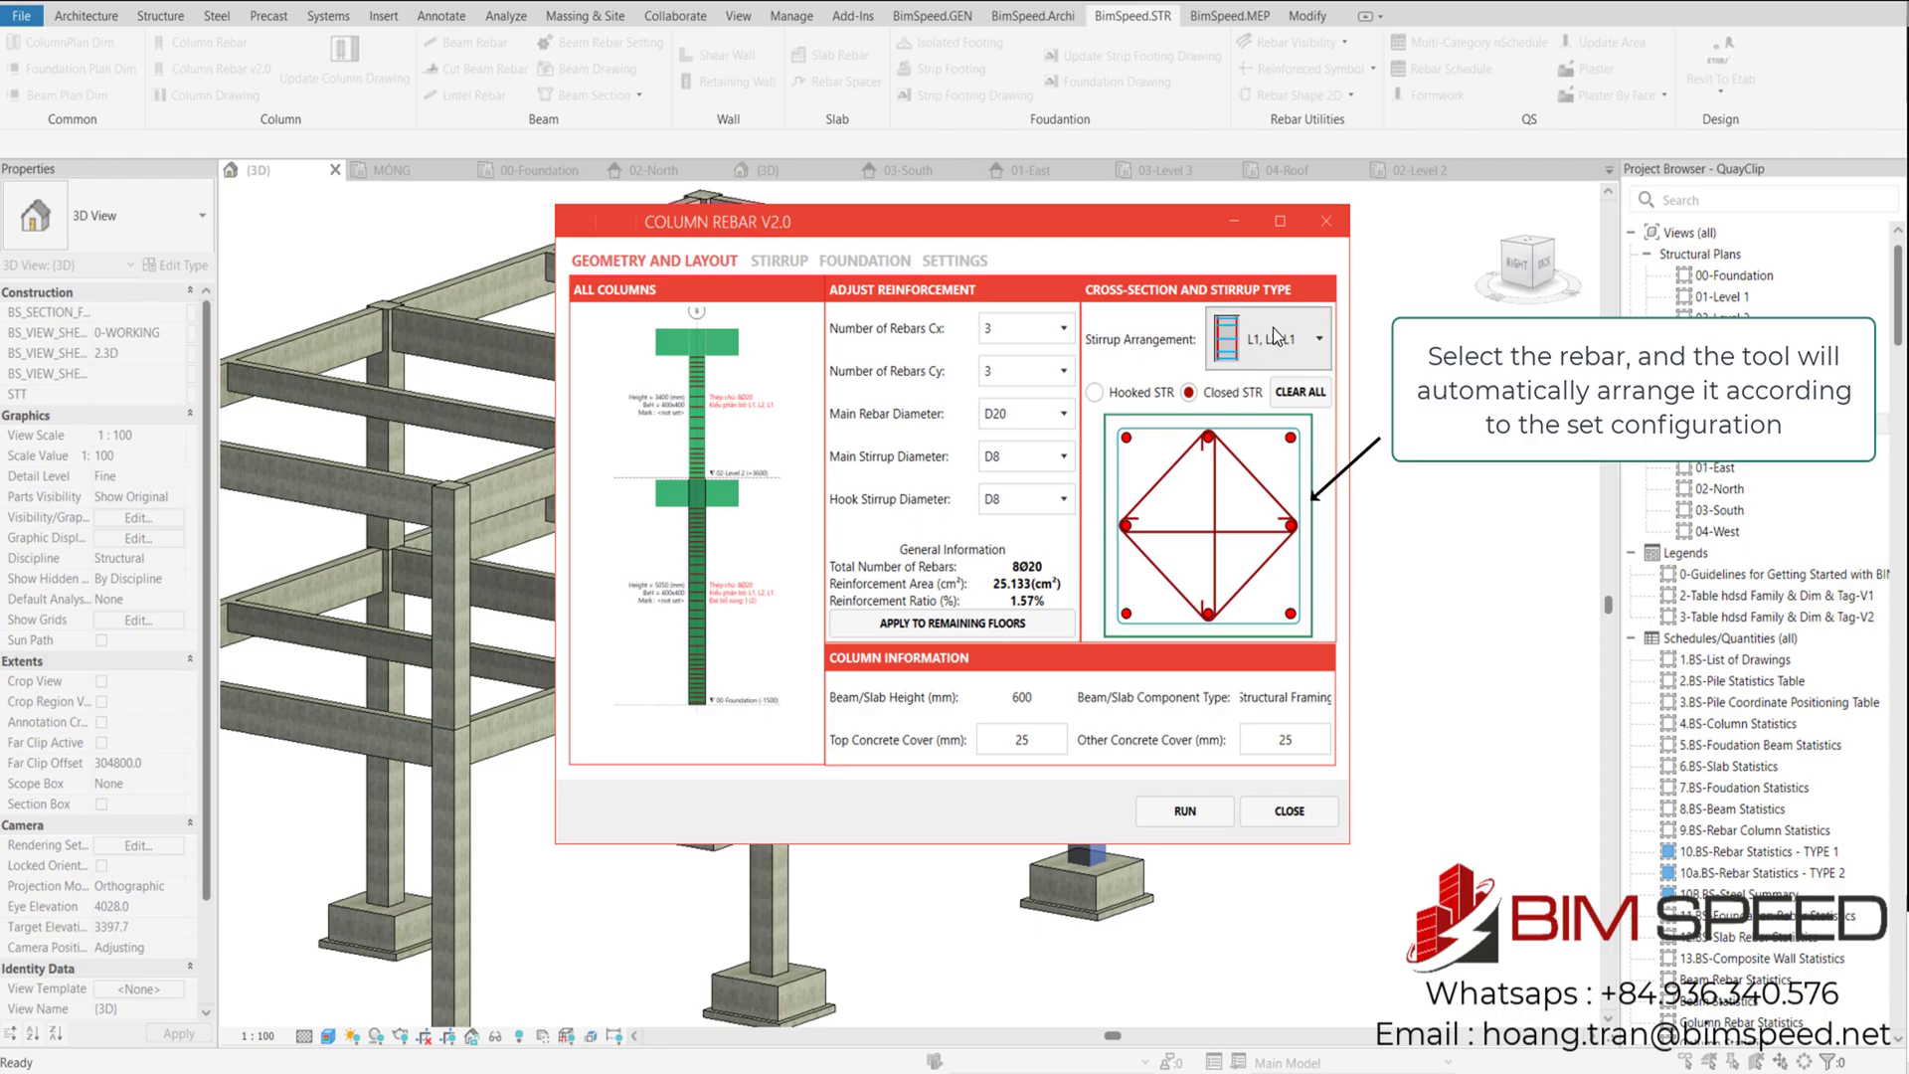
Try the L1 and L1, L2 stirrup arrangements
left_click(746, 630)
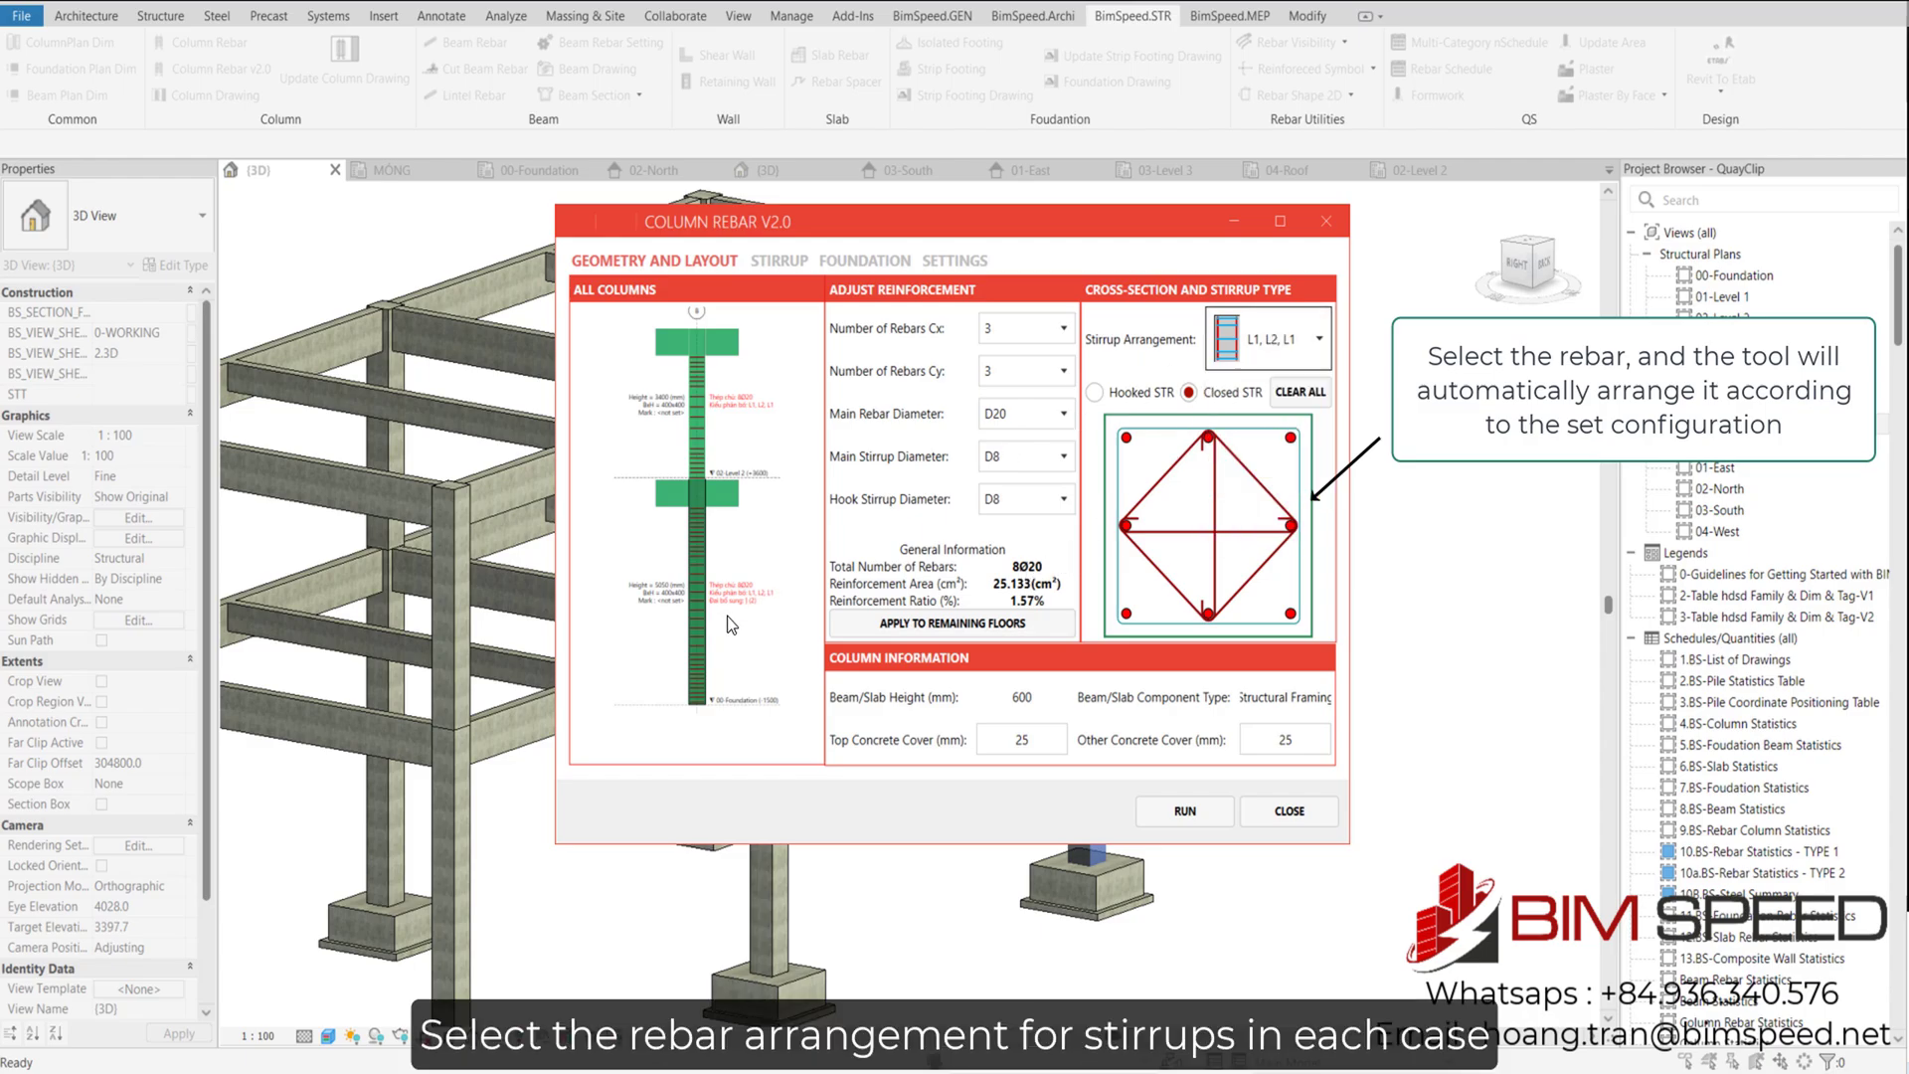
scroll(713, 618, "up", 2)
scroll(720, 647, "up", 3)
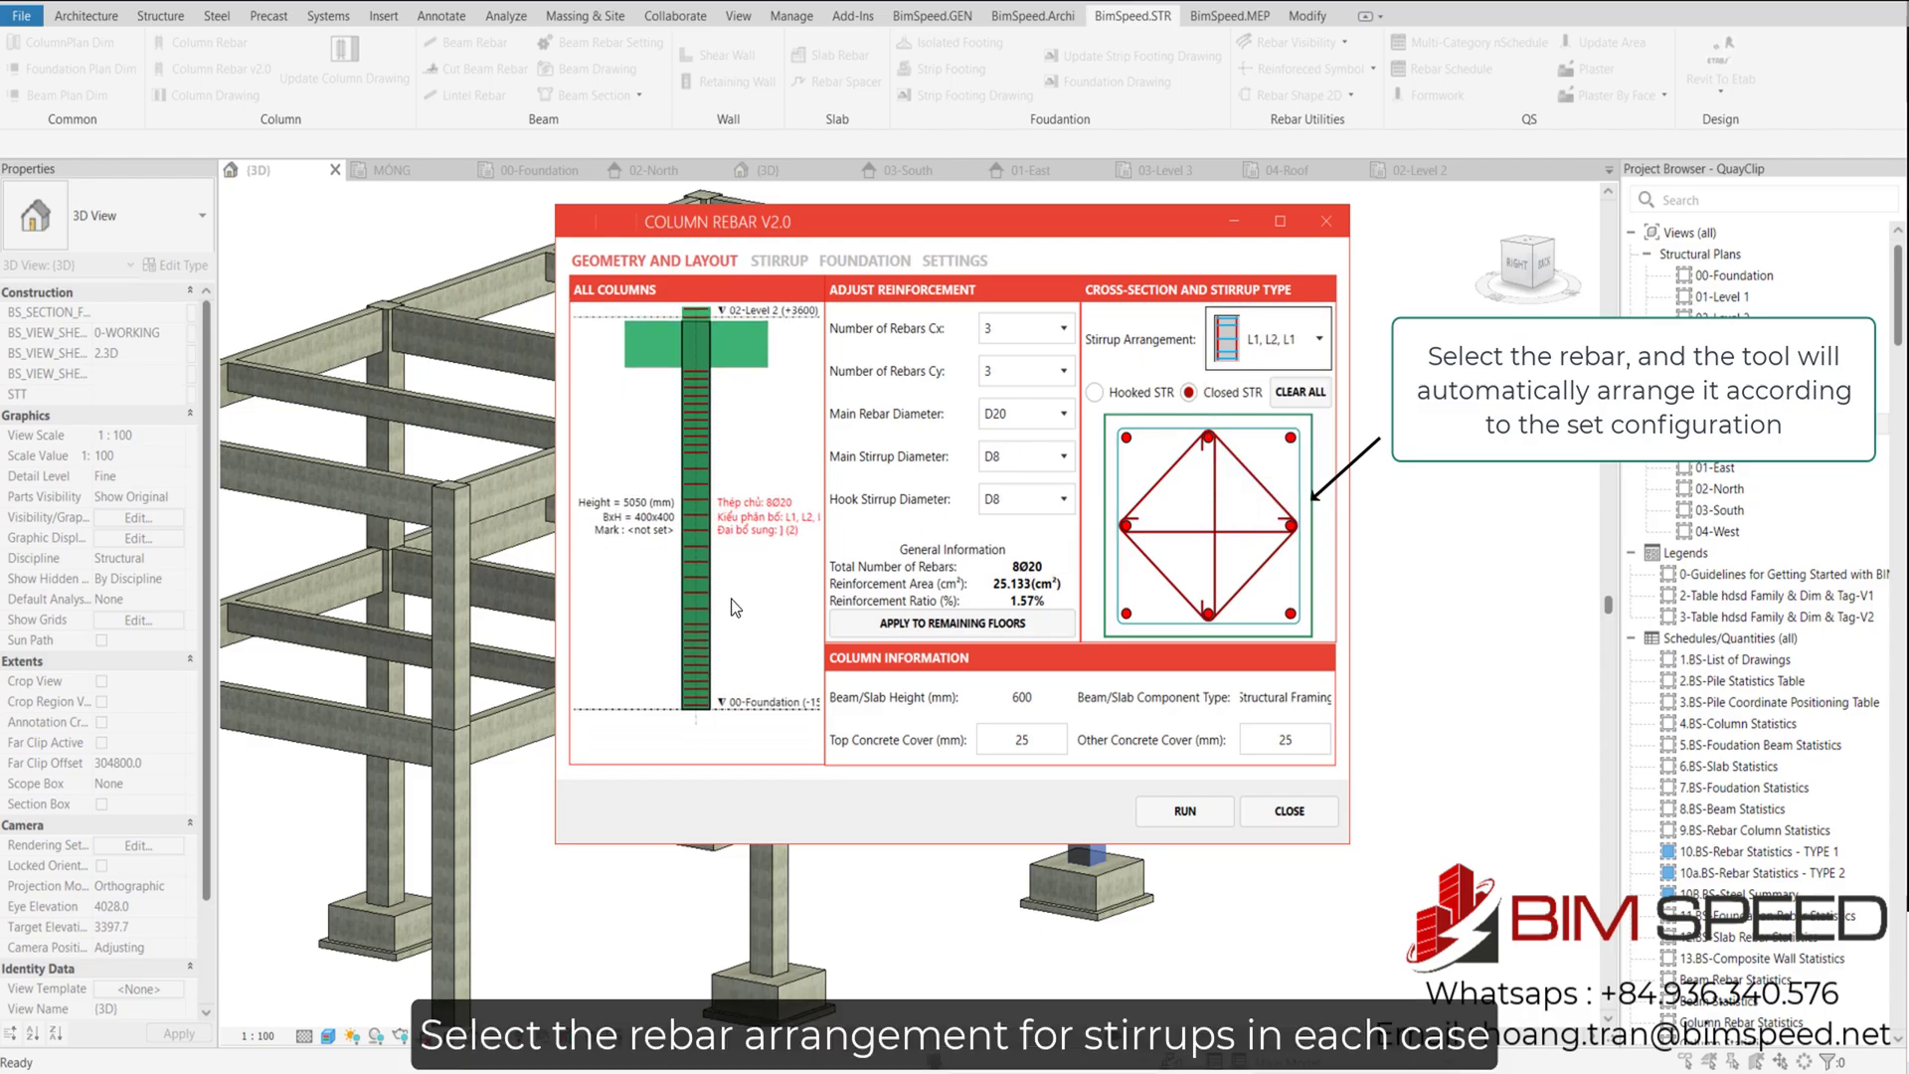
left_click(1275, 339)
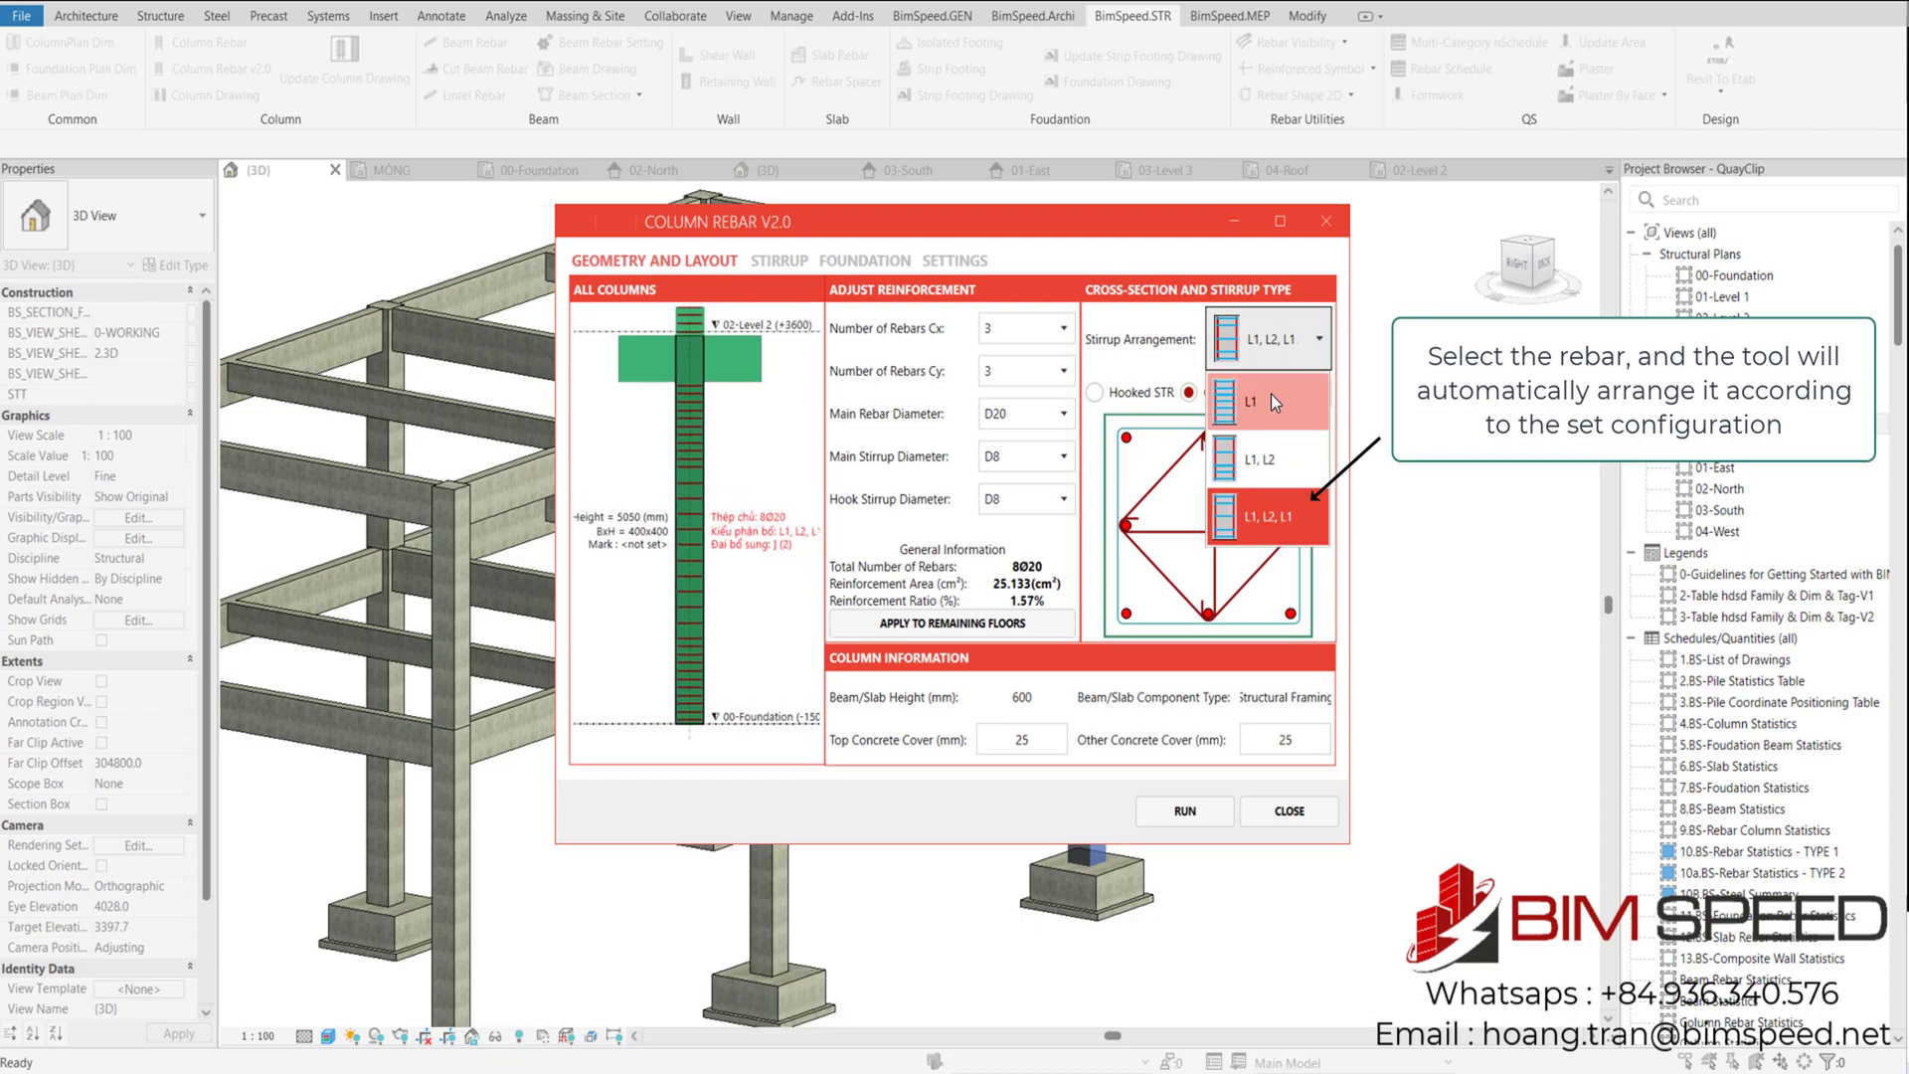
left_click(1270, 390)
left_click(1278, 339)
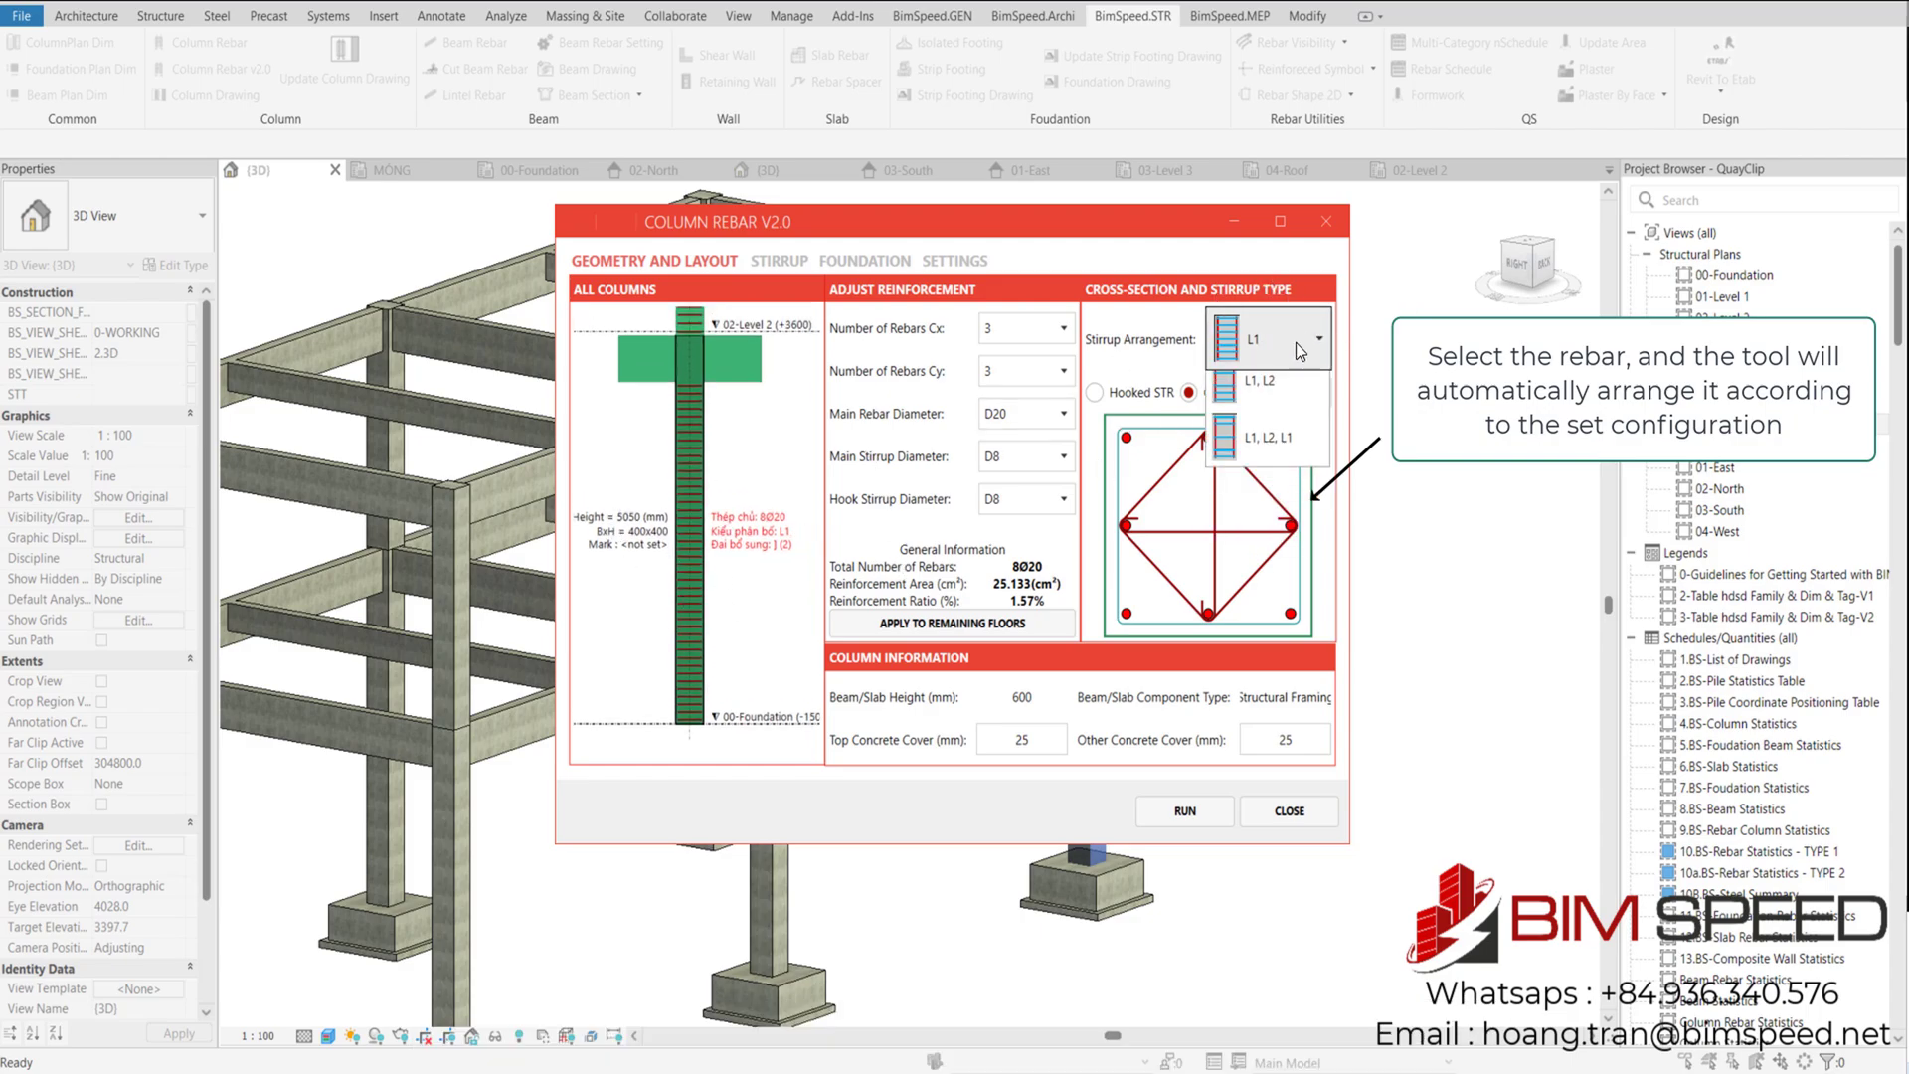
left_click(1269, 455)
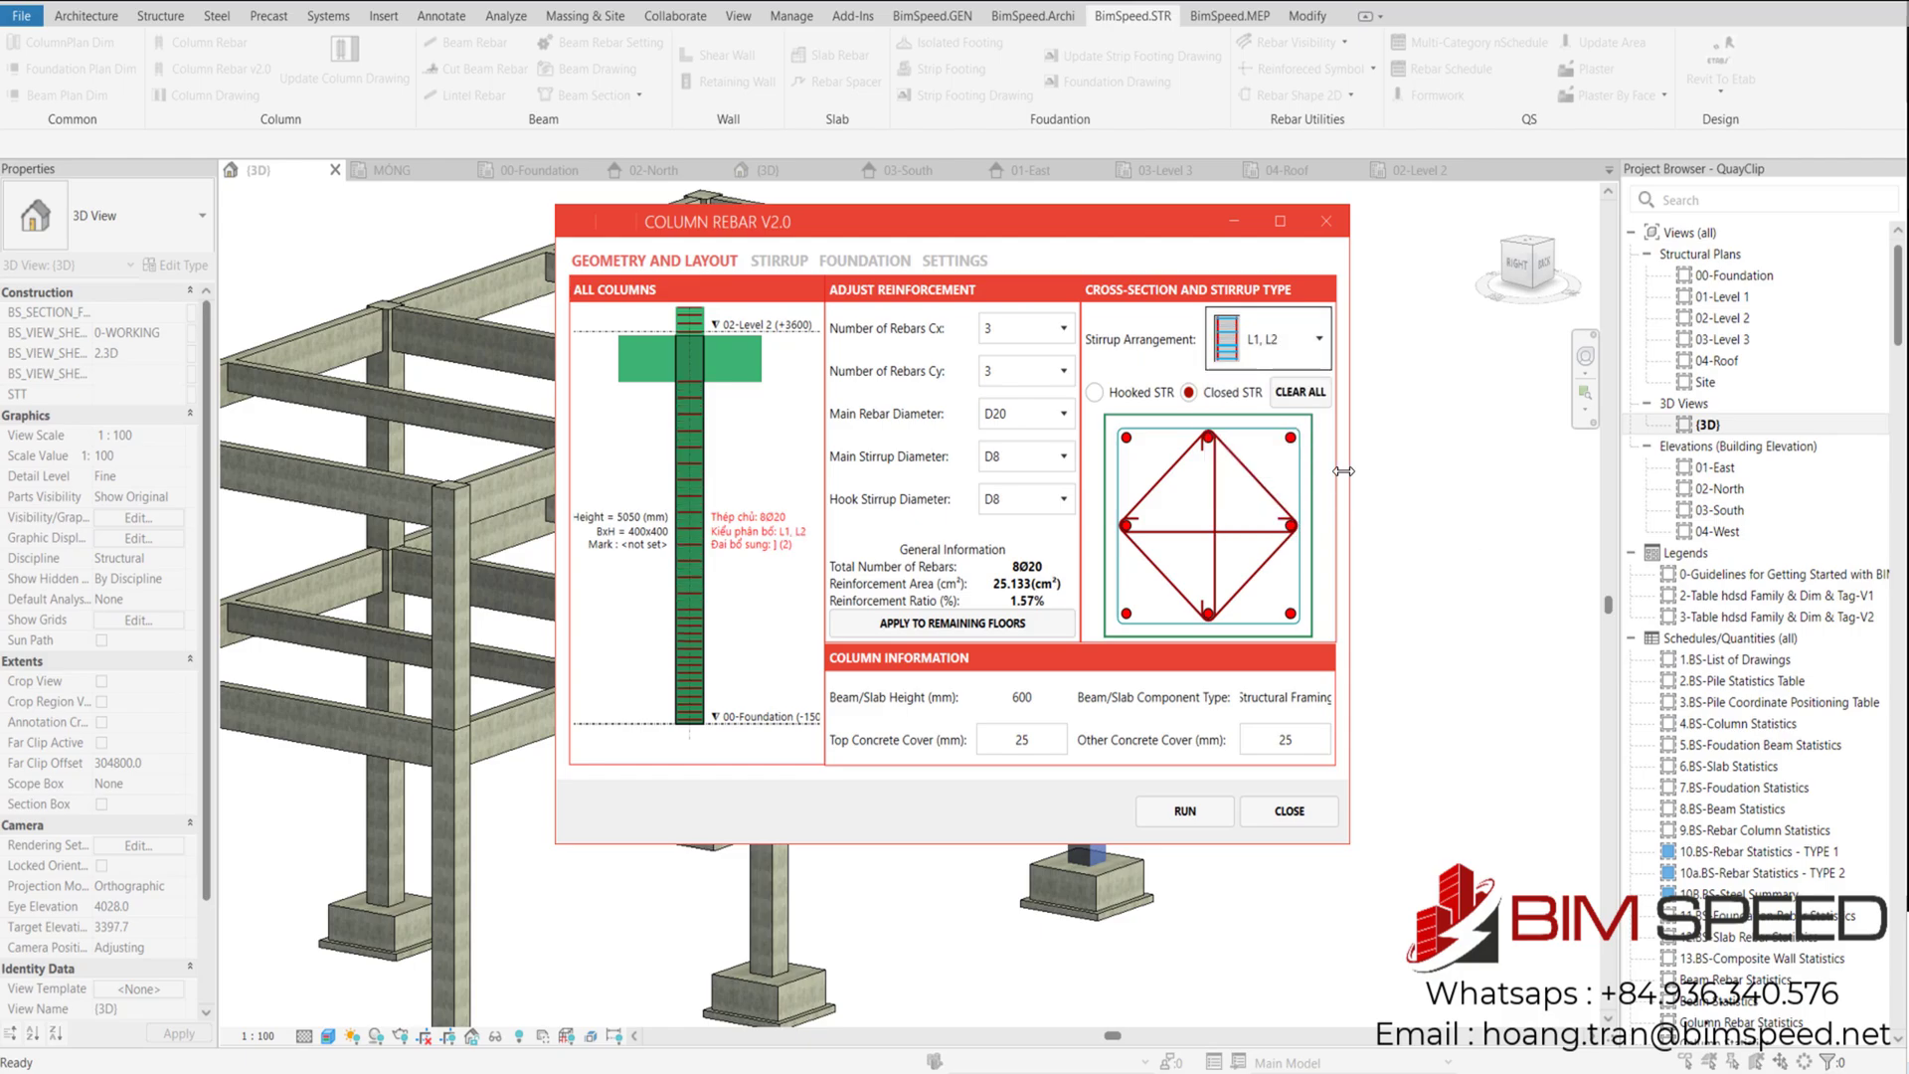
Settle on the L1, L2, L1 stirrup arrangement and apply it to the remaining floors
left_click(1298, 320)
left_click(1291, 499)
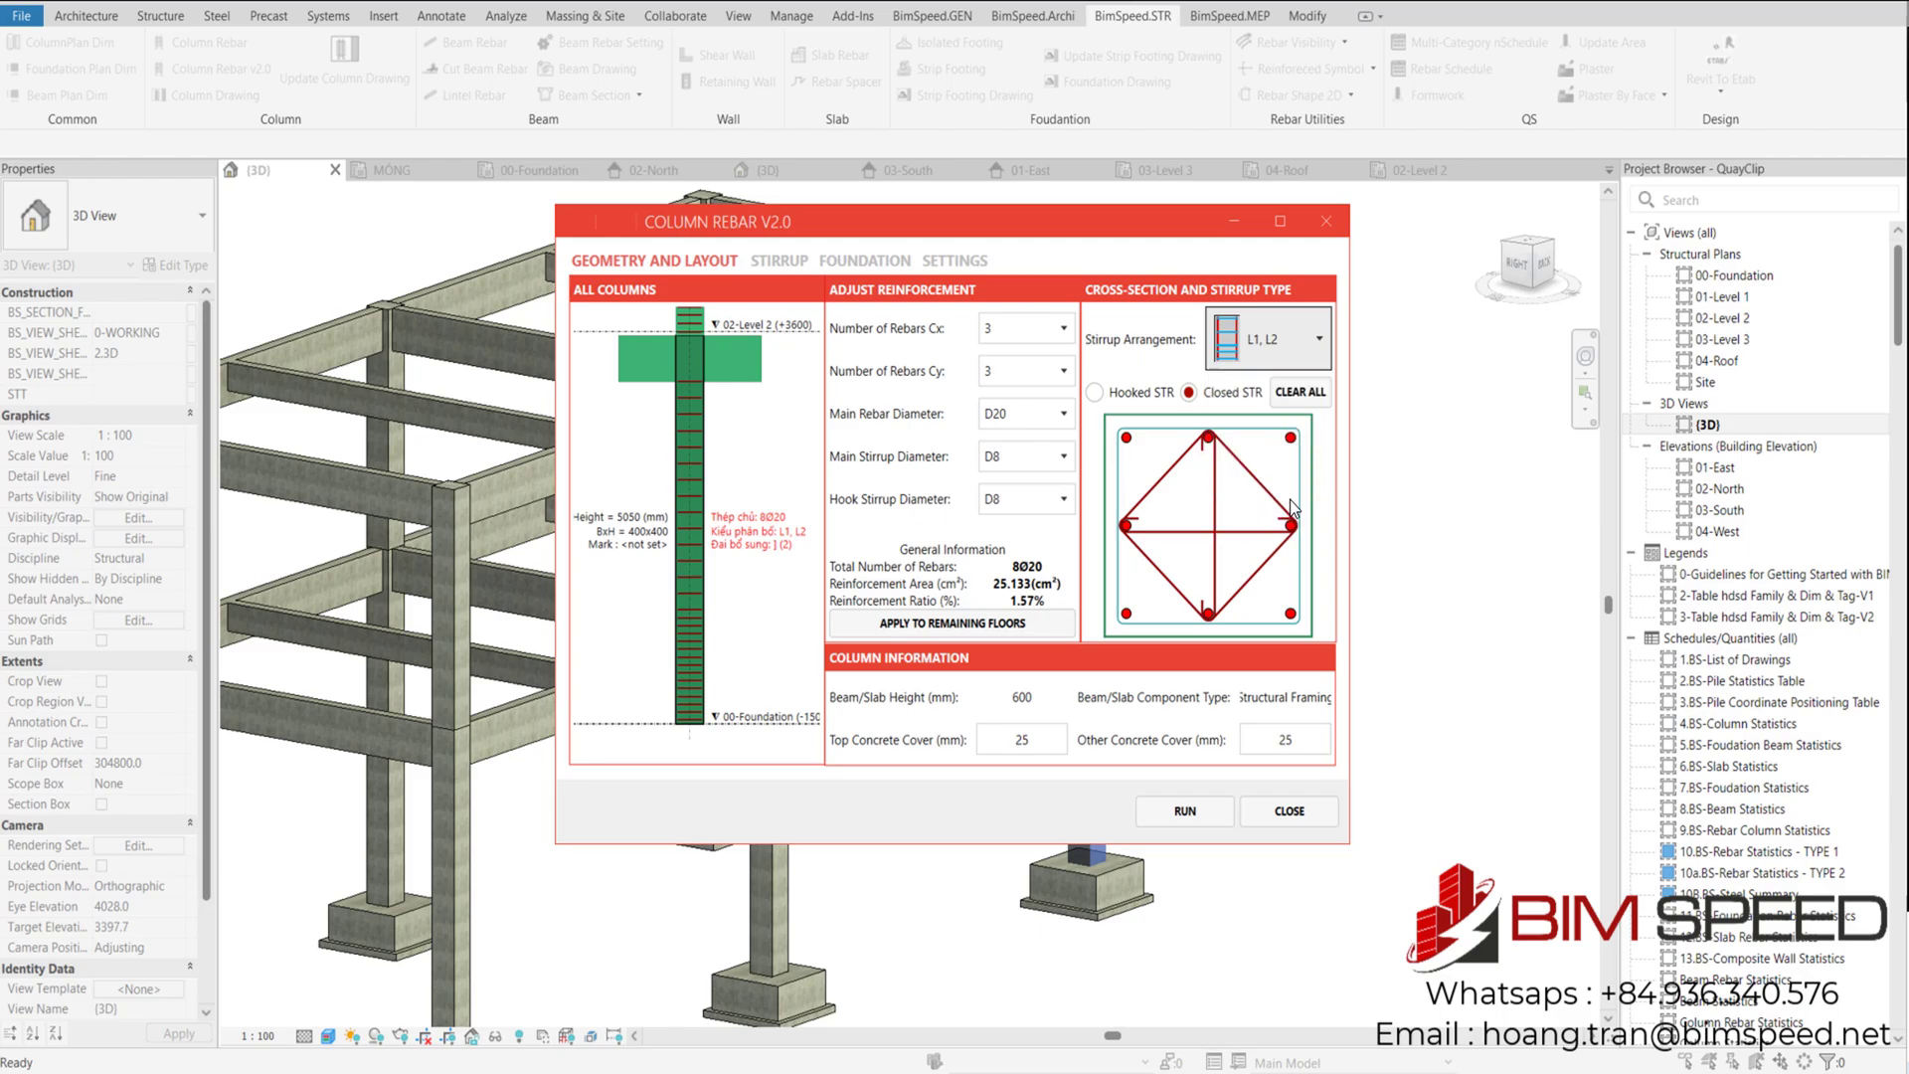
left_click(1276, 343)
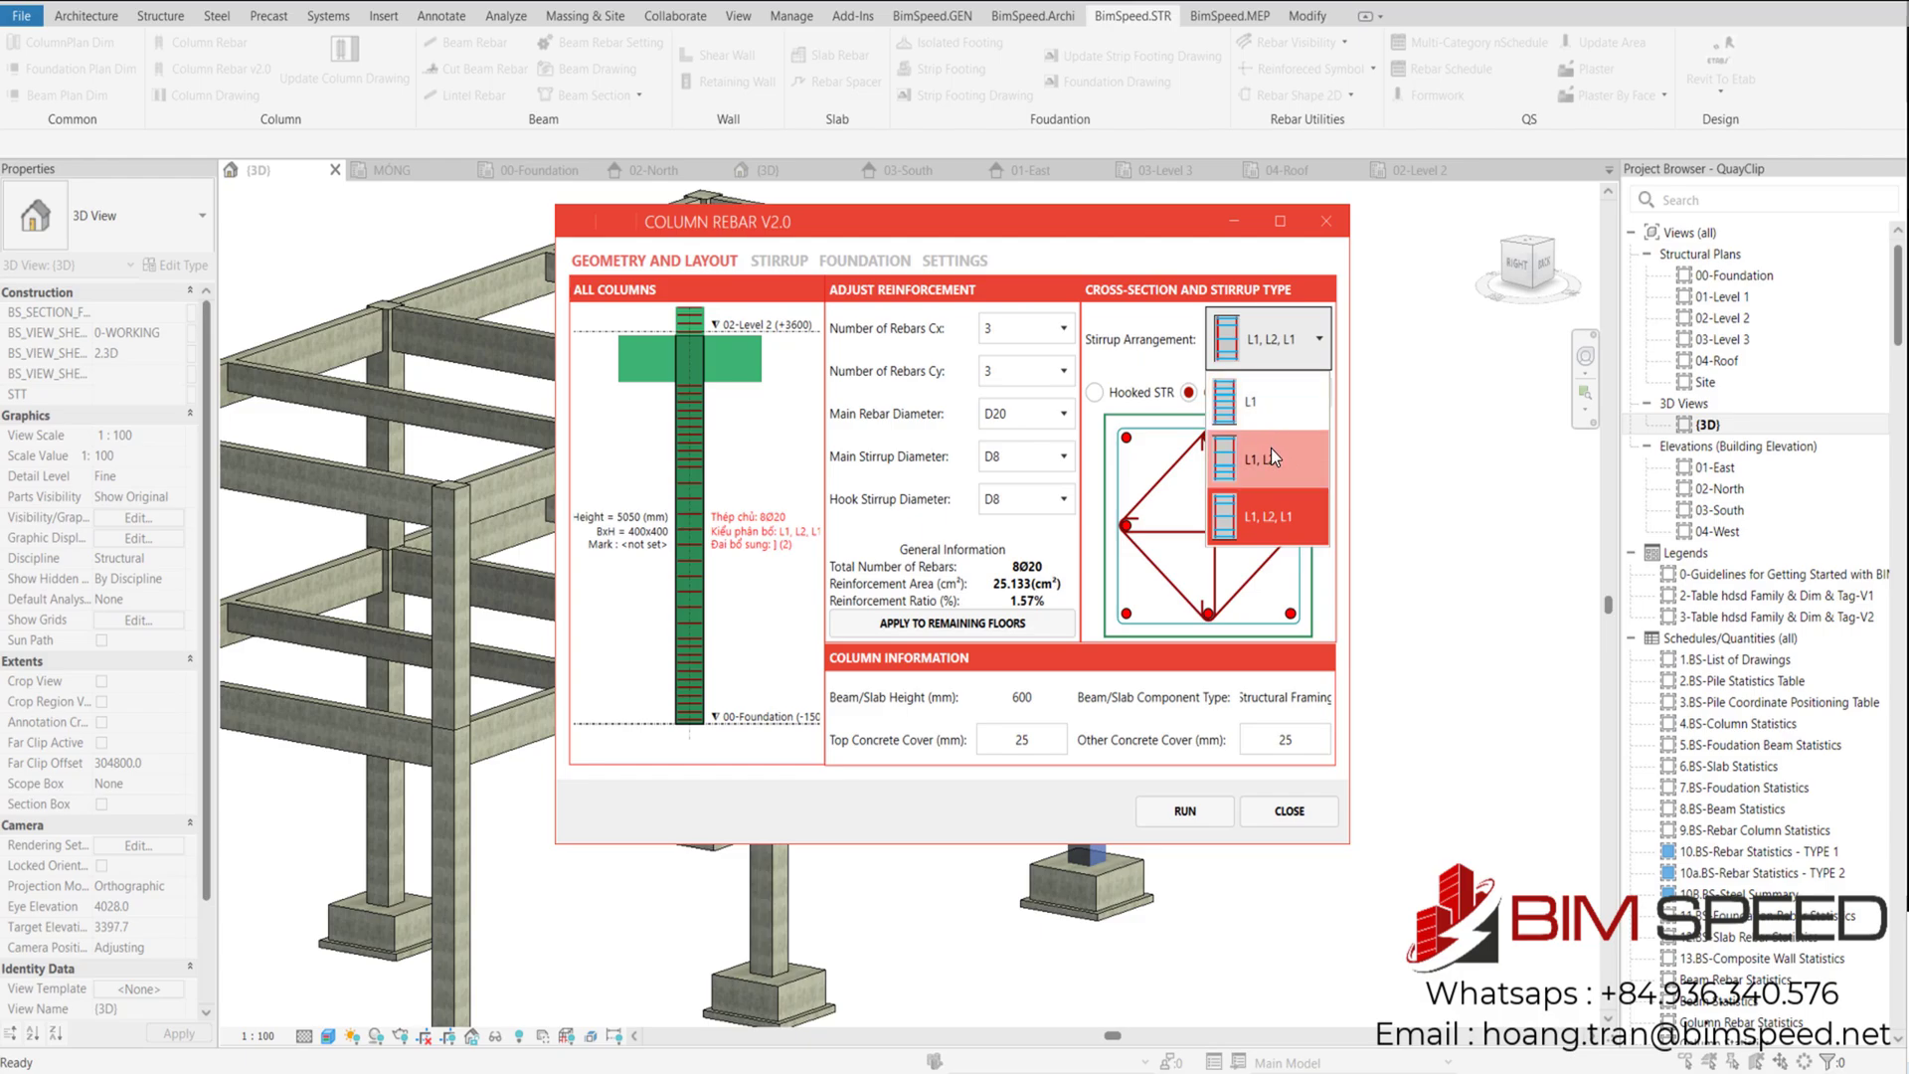
left_click(1273, 505)
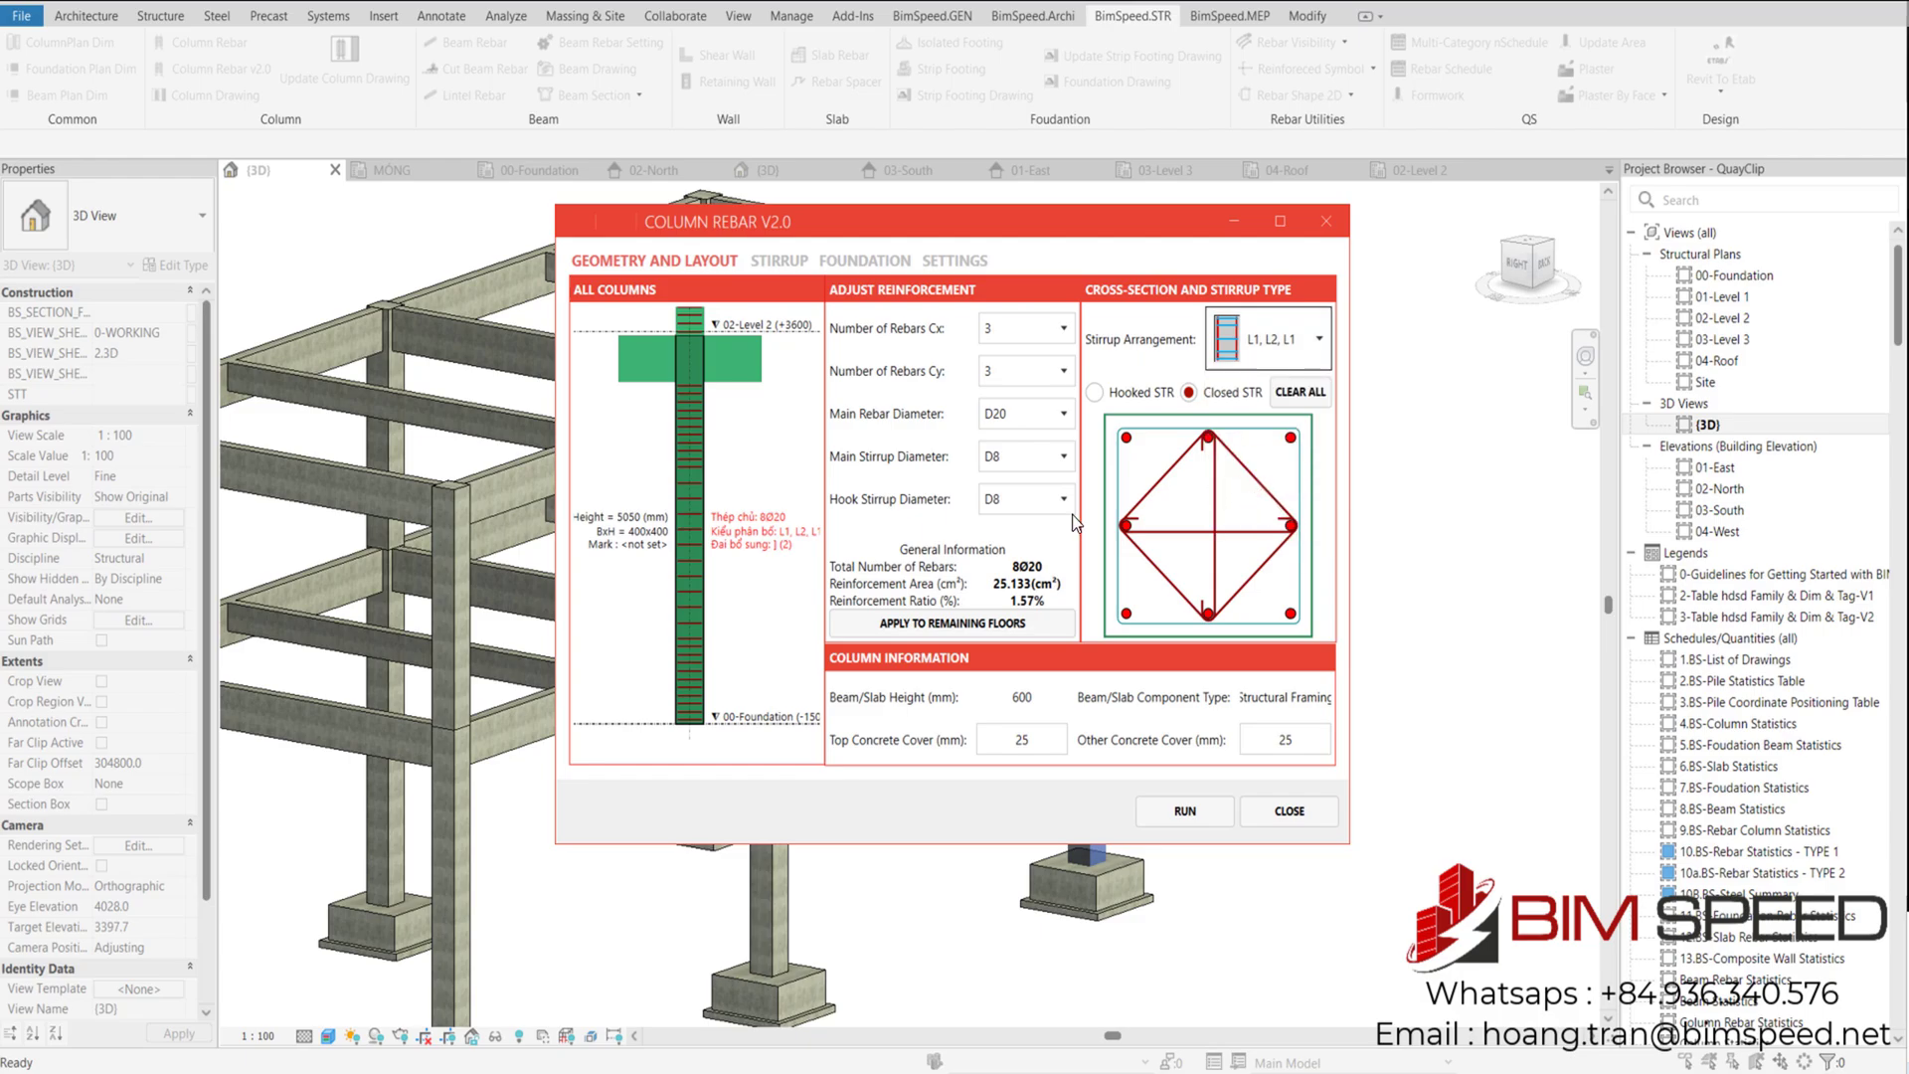
left_click(953, 622)
Distribute stirrups up to the maximum elevation through the beam-column junction
left_click(766, 263)
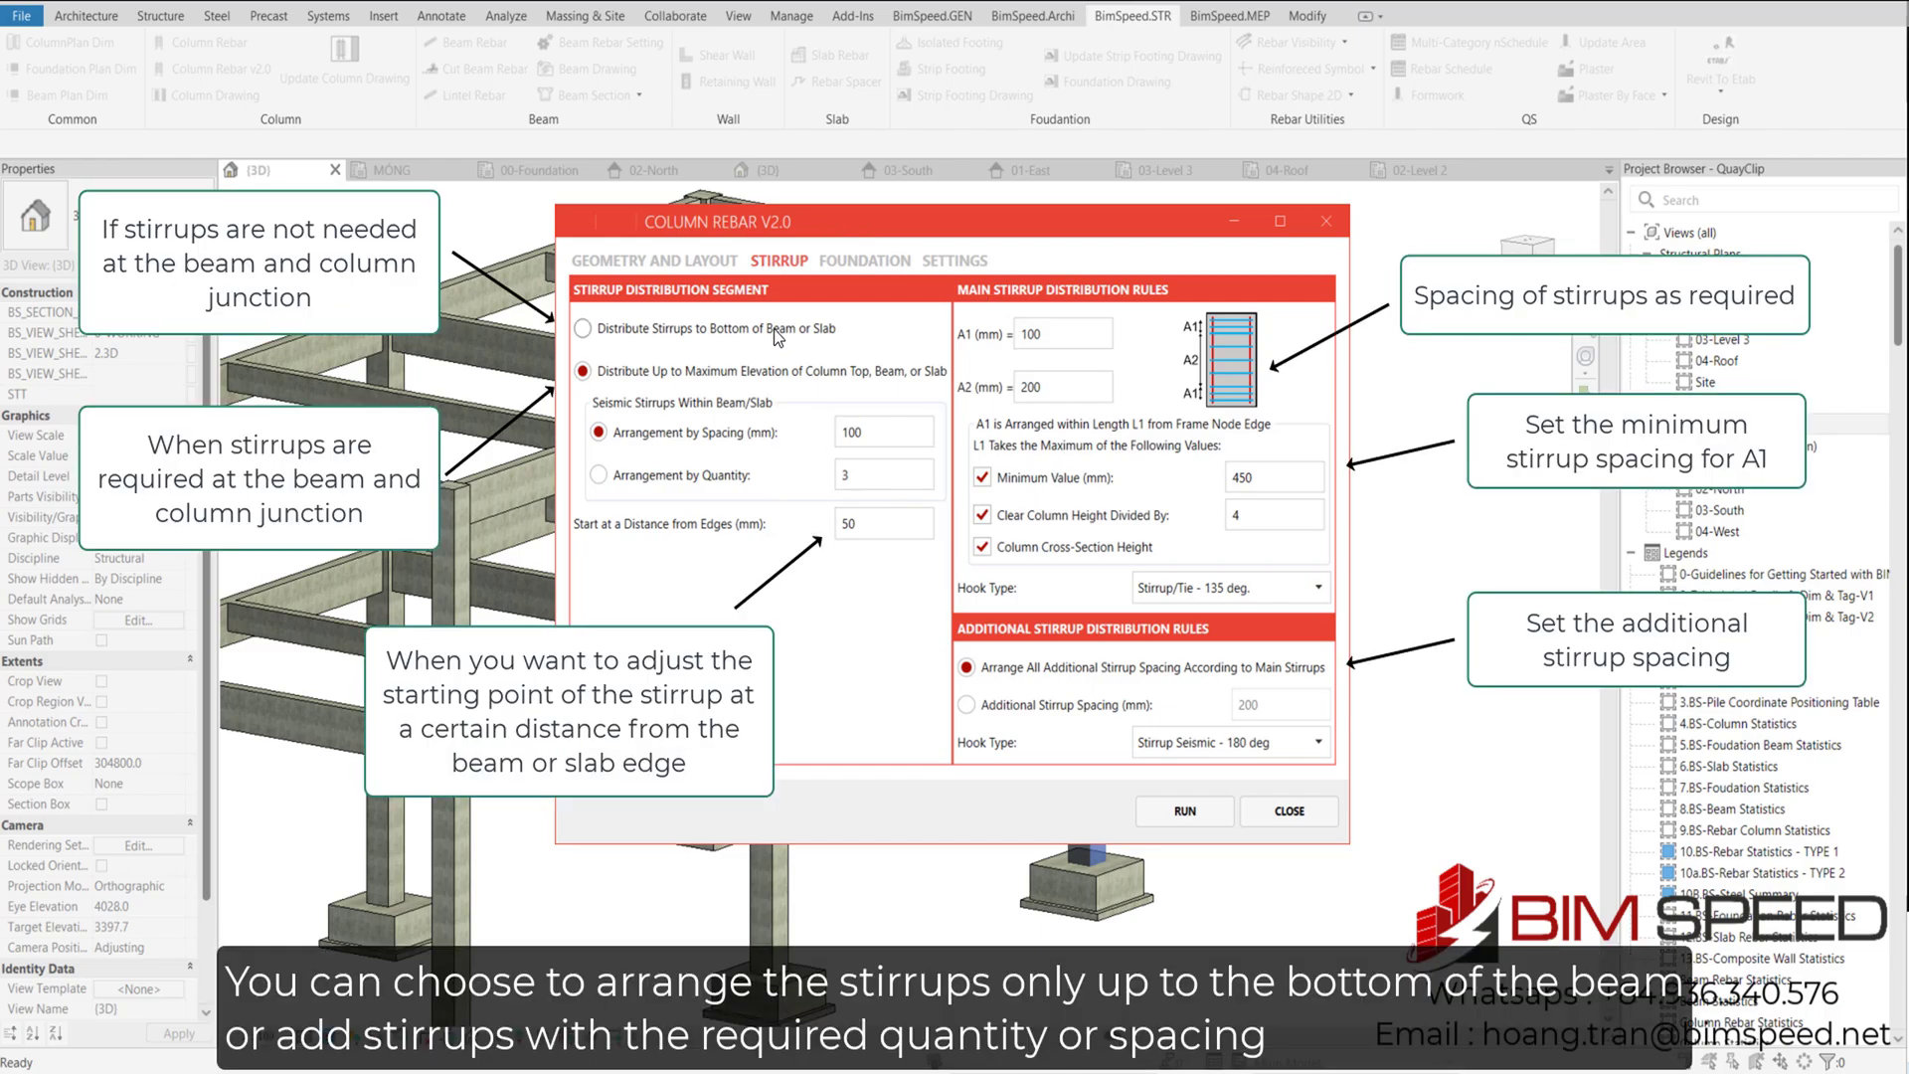
left_click(664, 331)
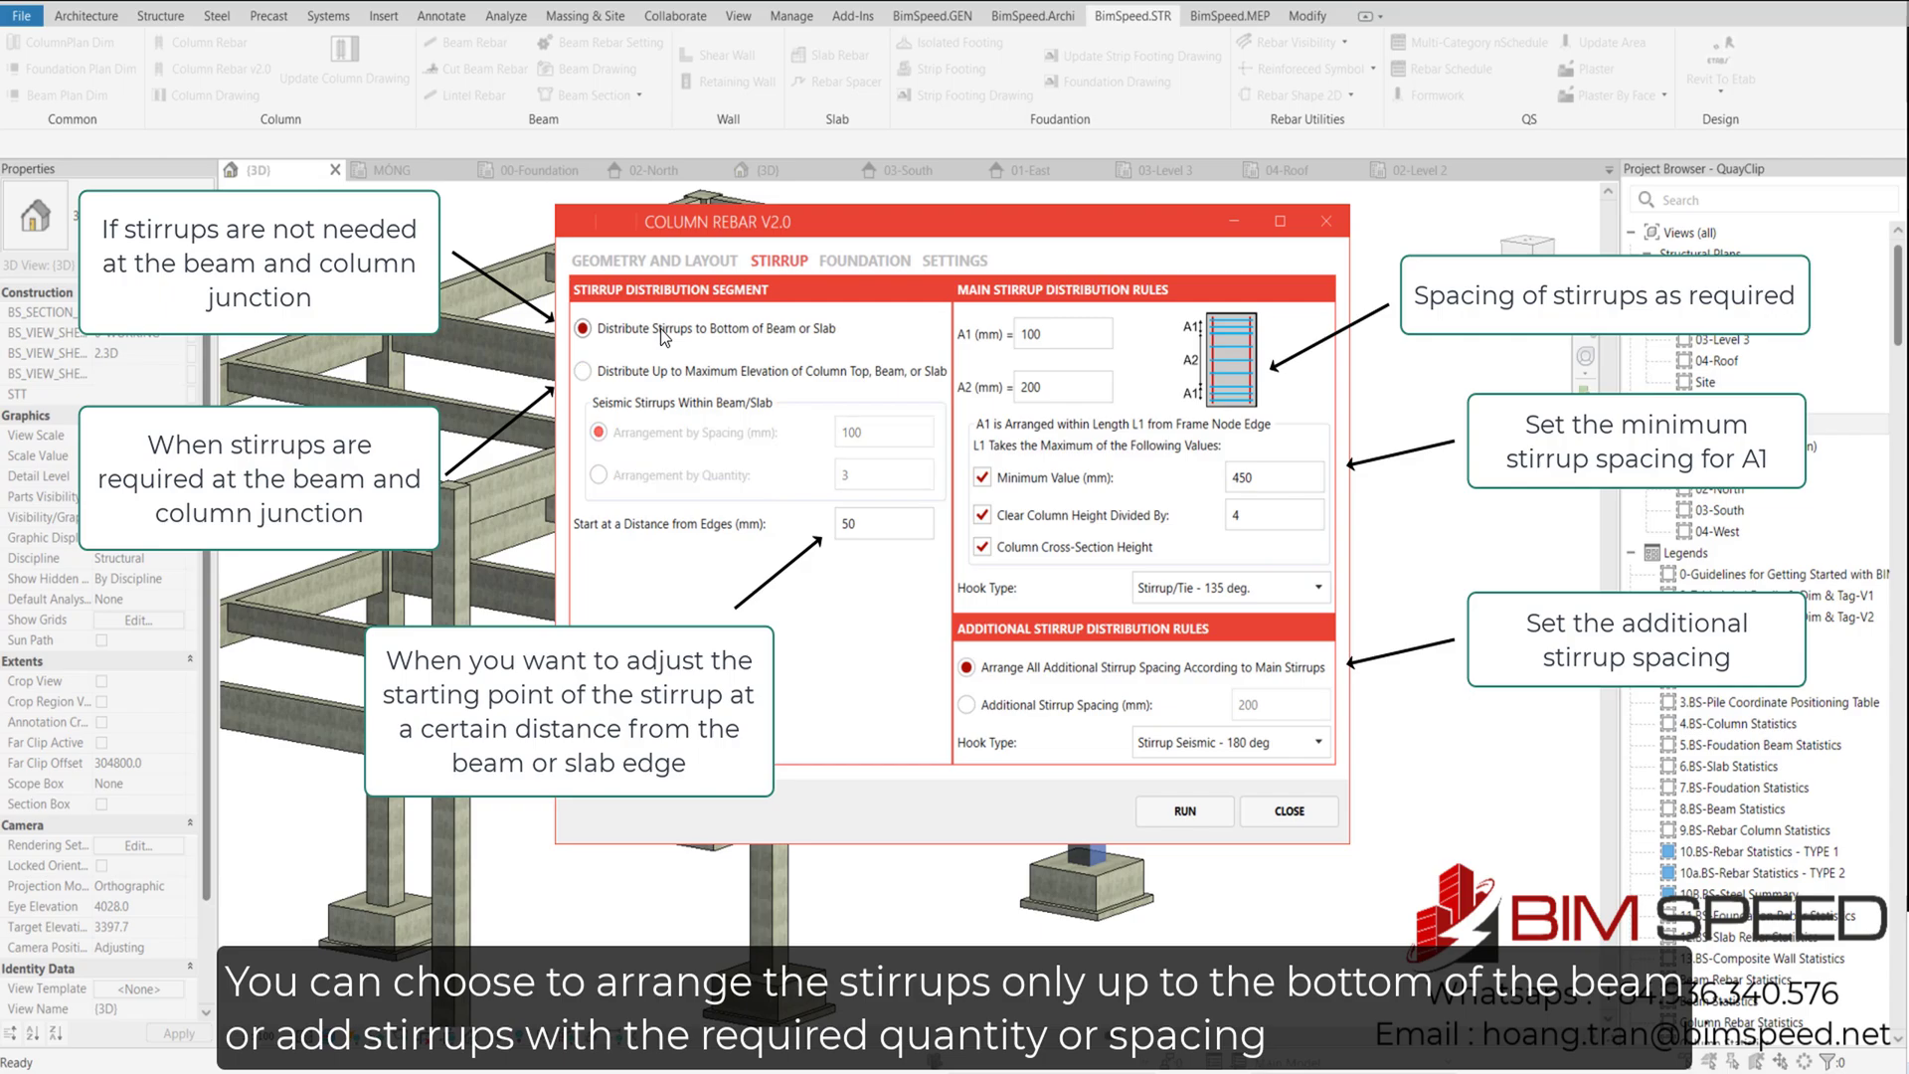
left_click(634, 372)
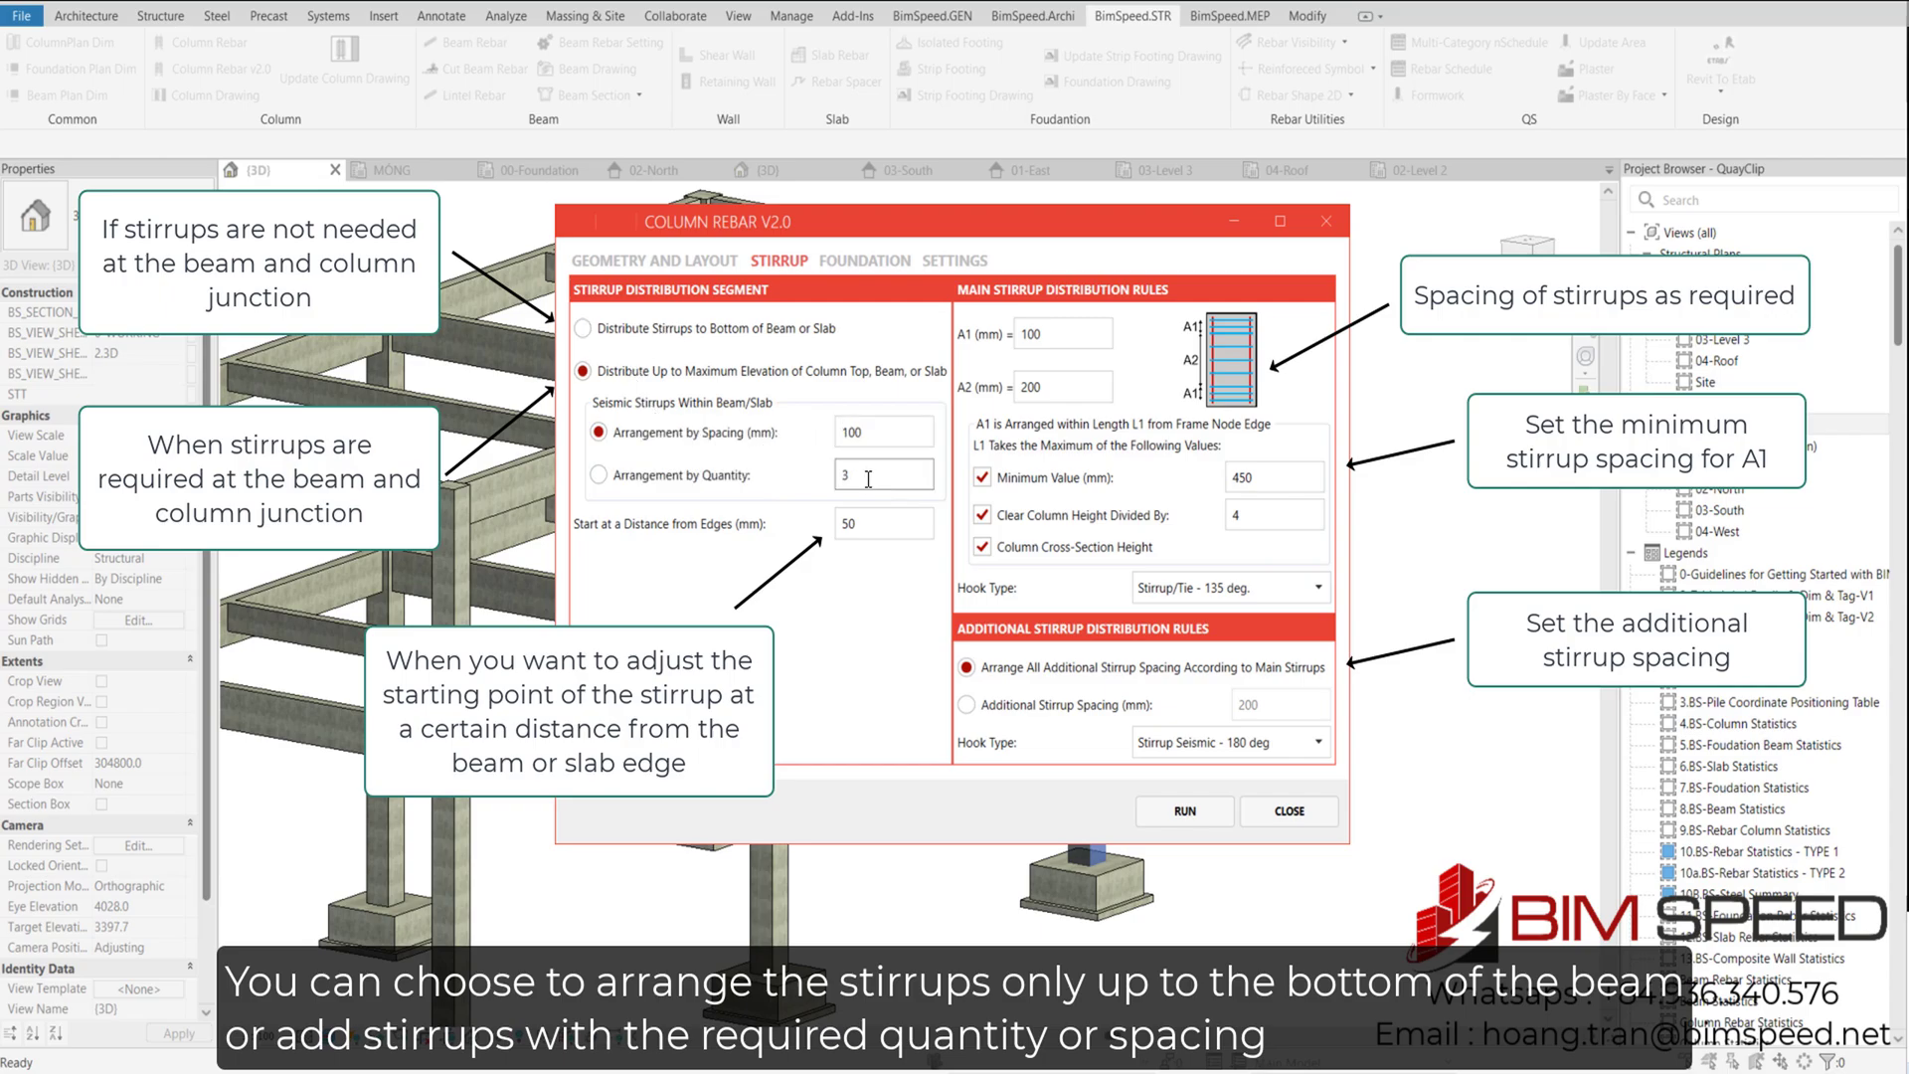
Set the seismic stirrup spacing to 200 mm, keeping quantity 3 and 50 mm edge start
double_click(852, 432)
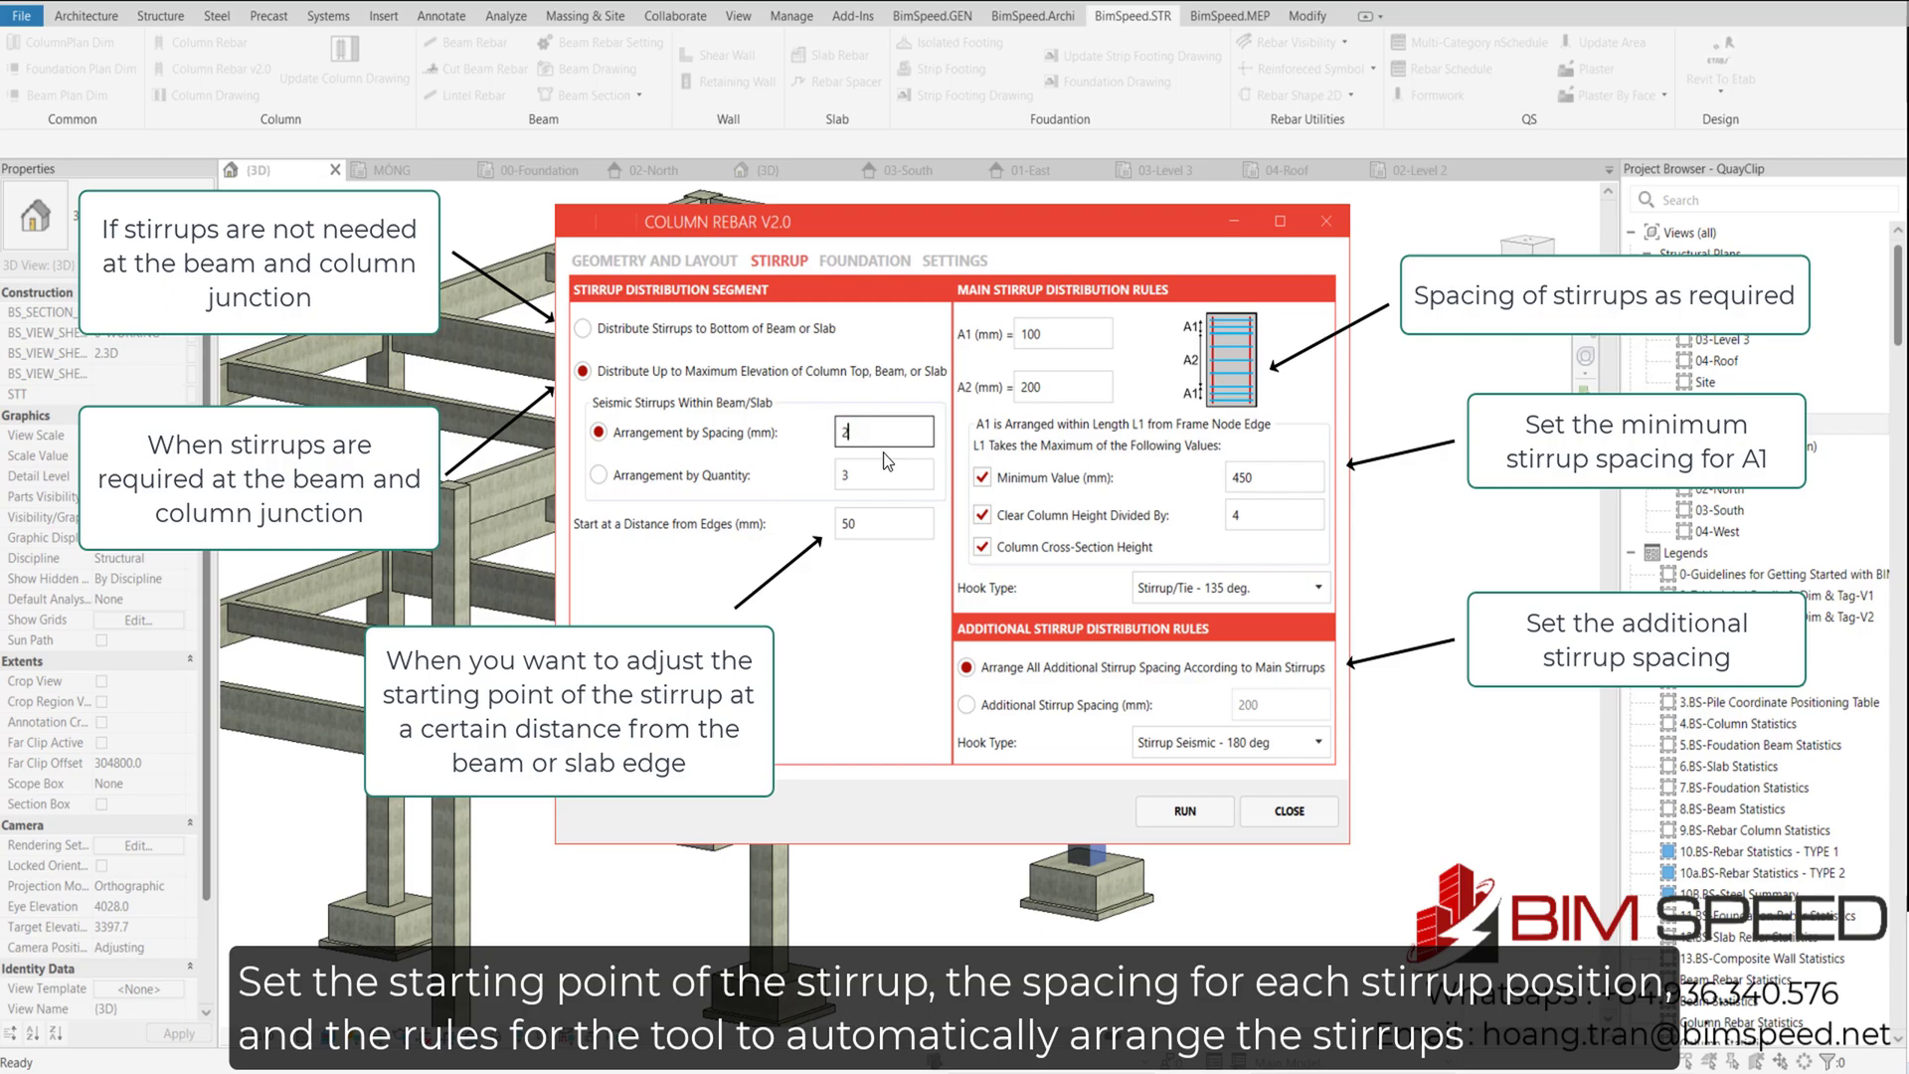
type("200")
left_click(855, 478)
double_click(859, 475)
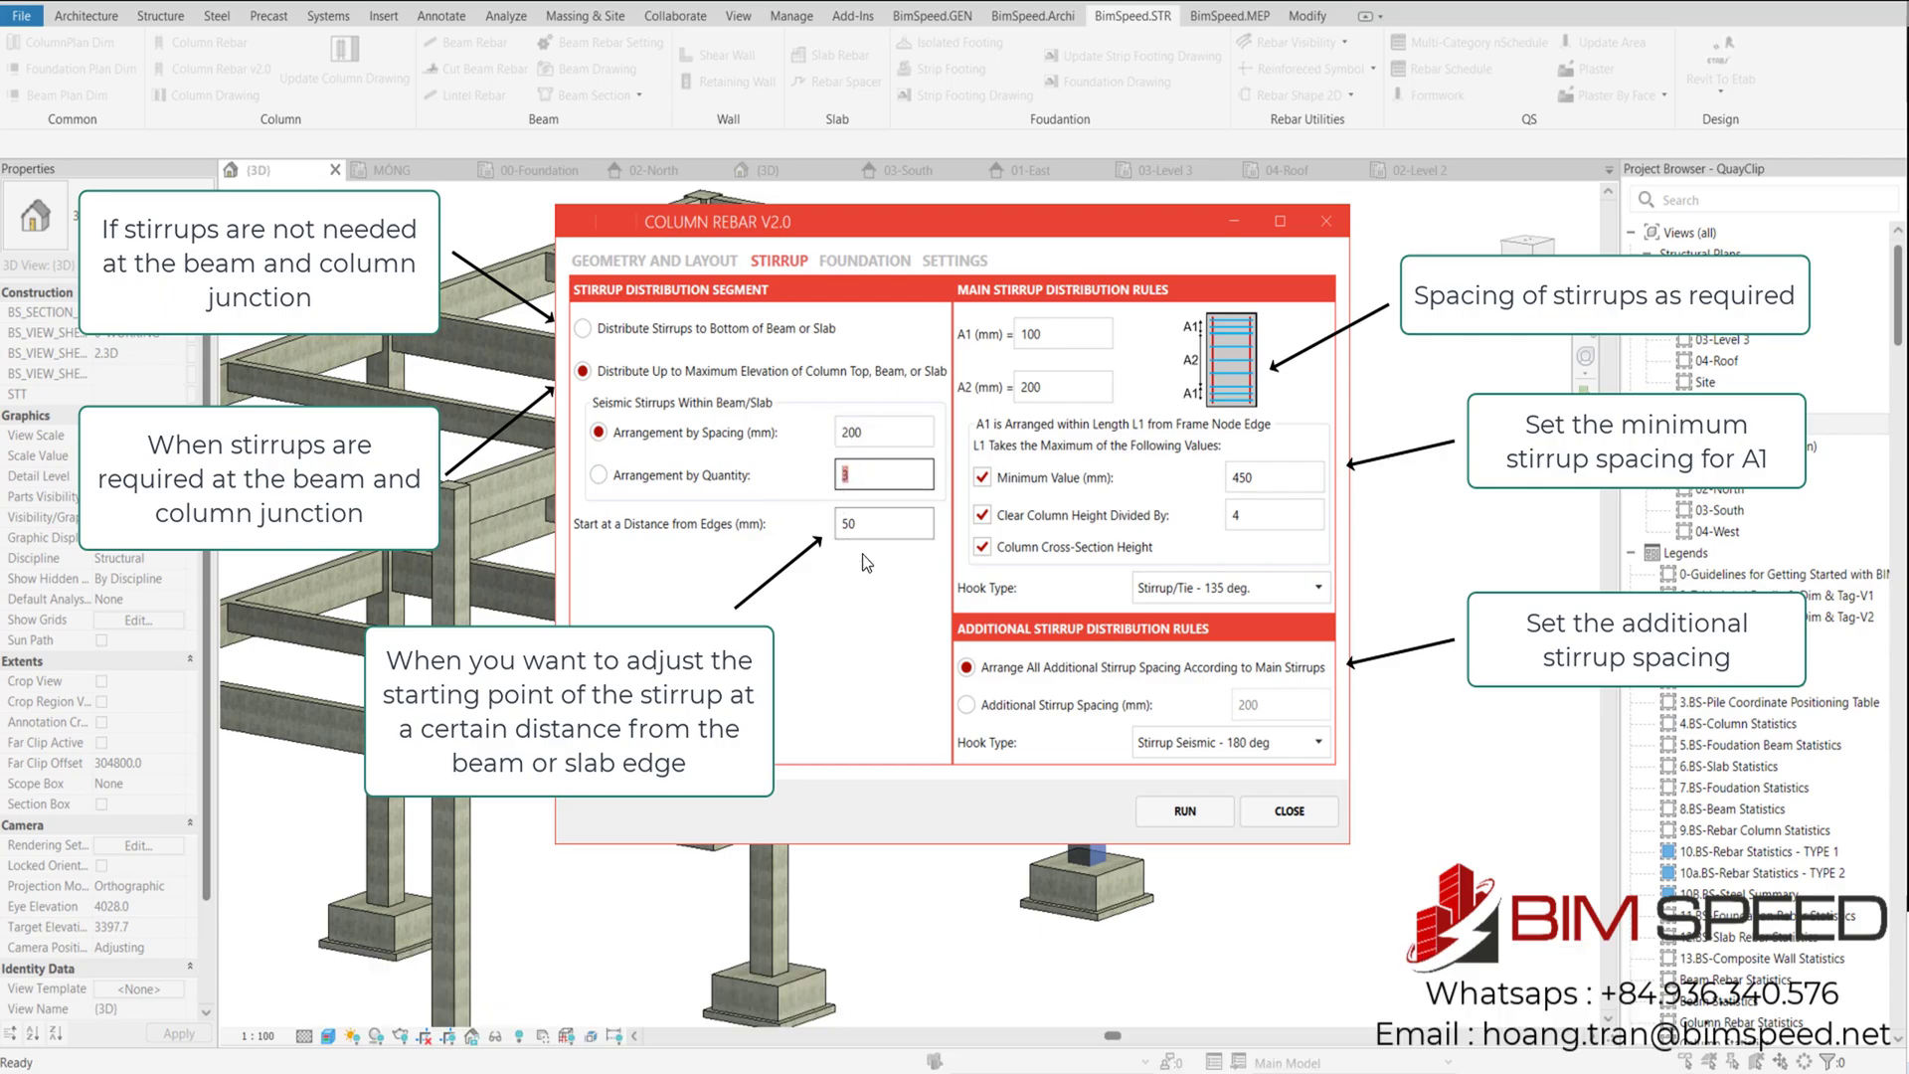
left_click(833, 518)
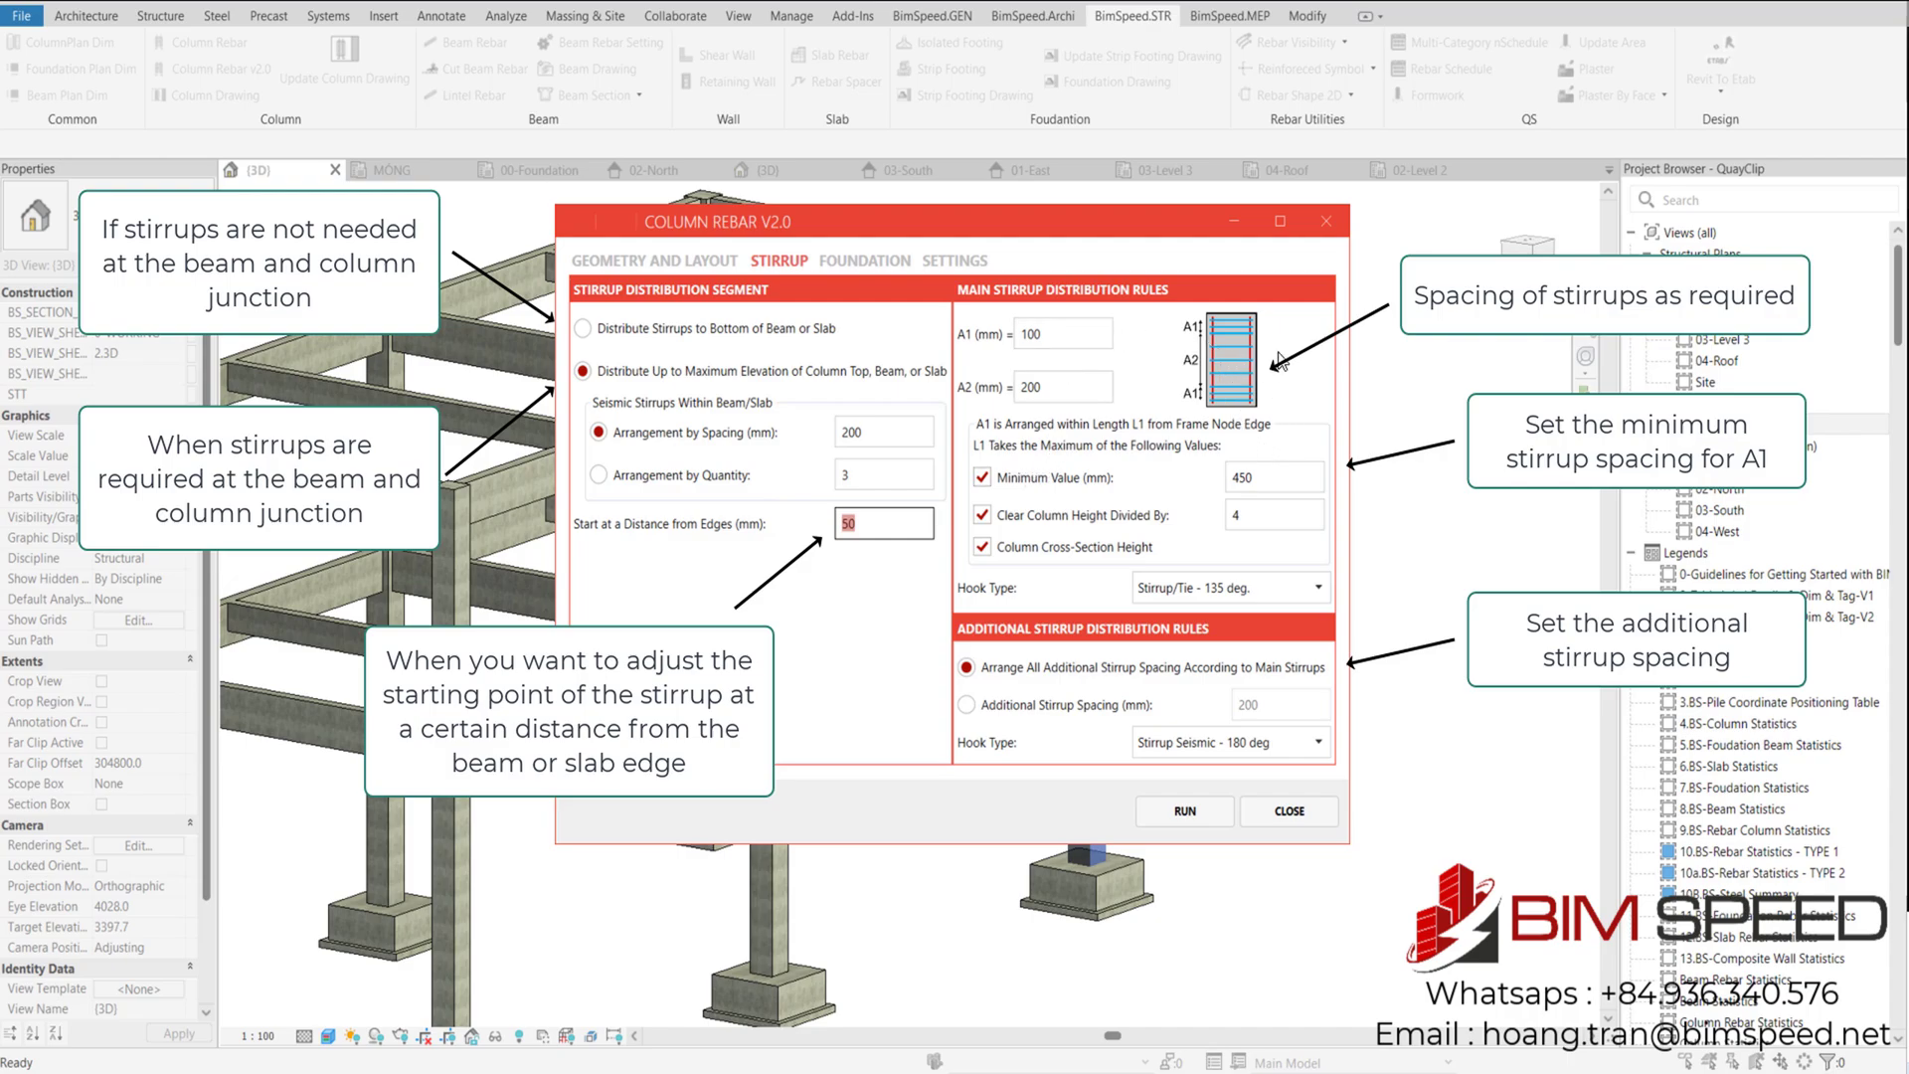
Check the 450 mm minimum and clear-height divisor 4, keeping the 135-degree stirrup/tie hook
left_click_drag(1278, 471, 1215, 479)
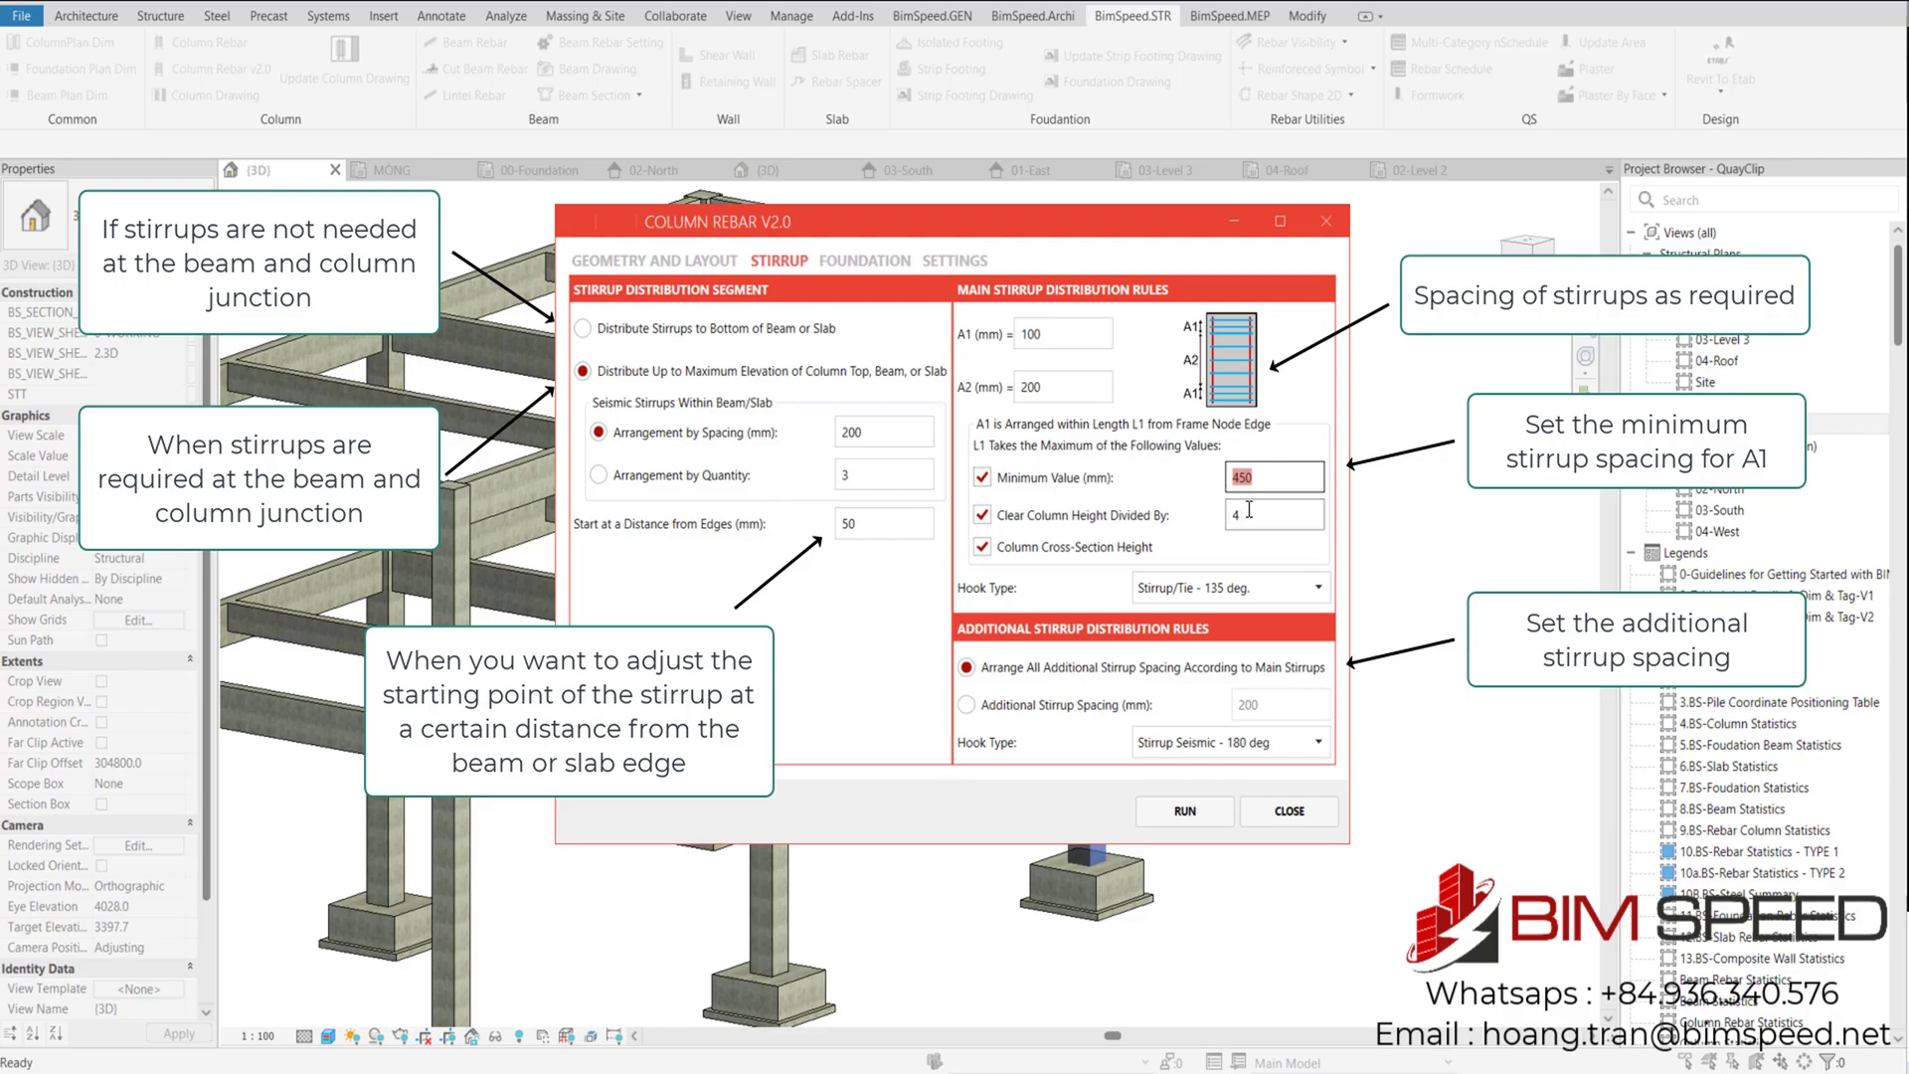
left_click_drag(1249, 509, 1206, 515)
left_click(1169, 591)
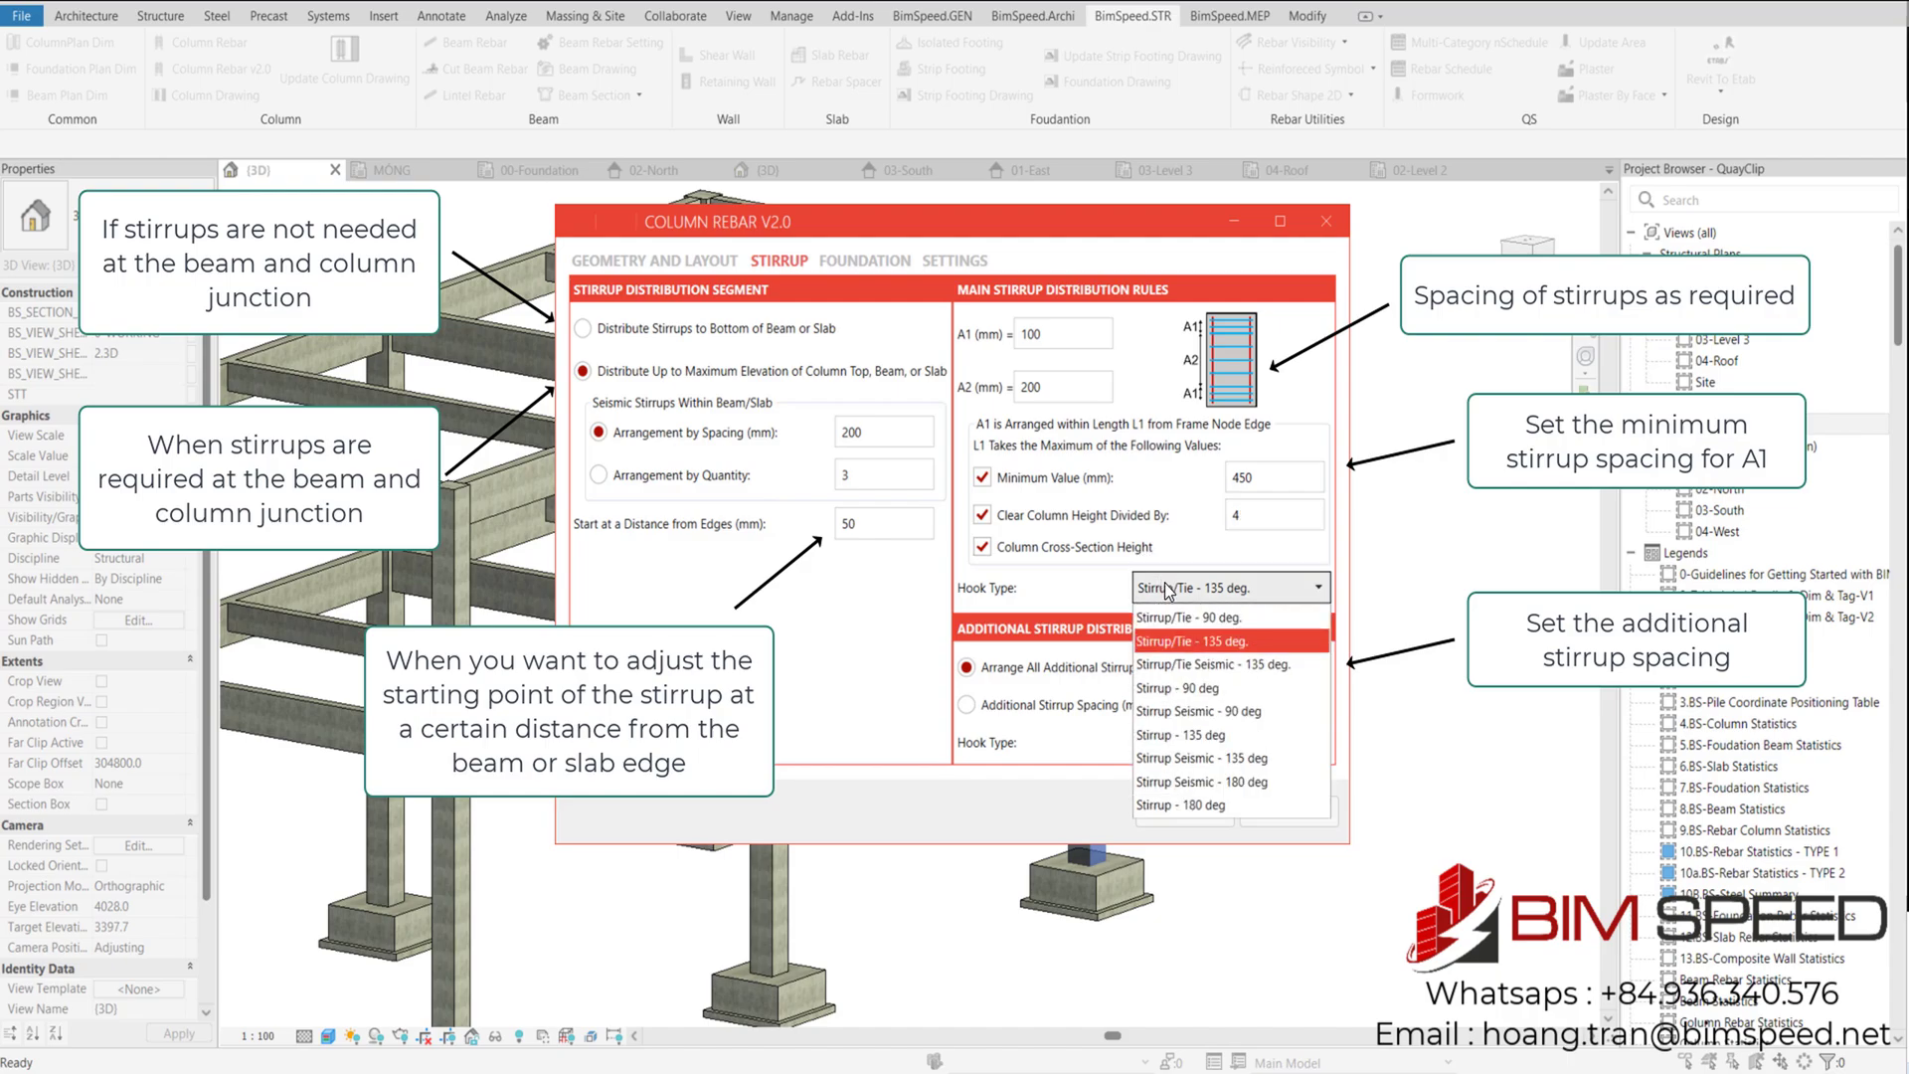
left_click(1170, 588)
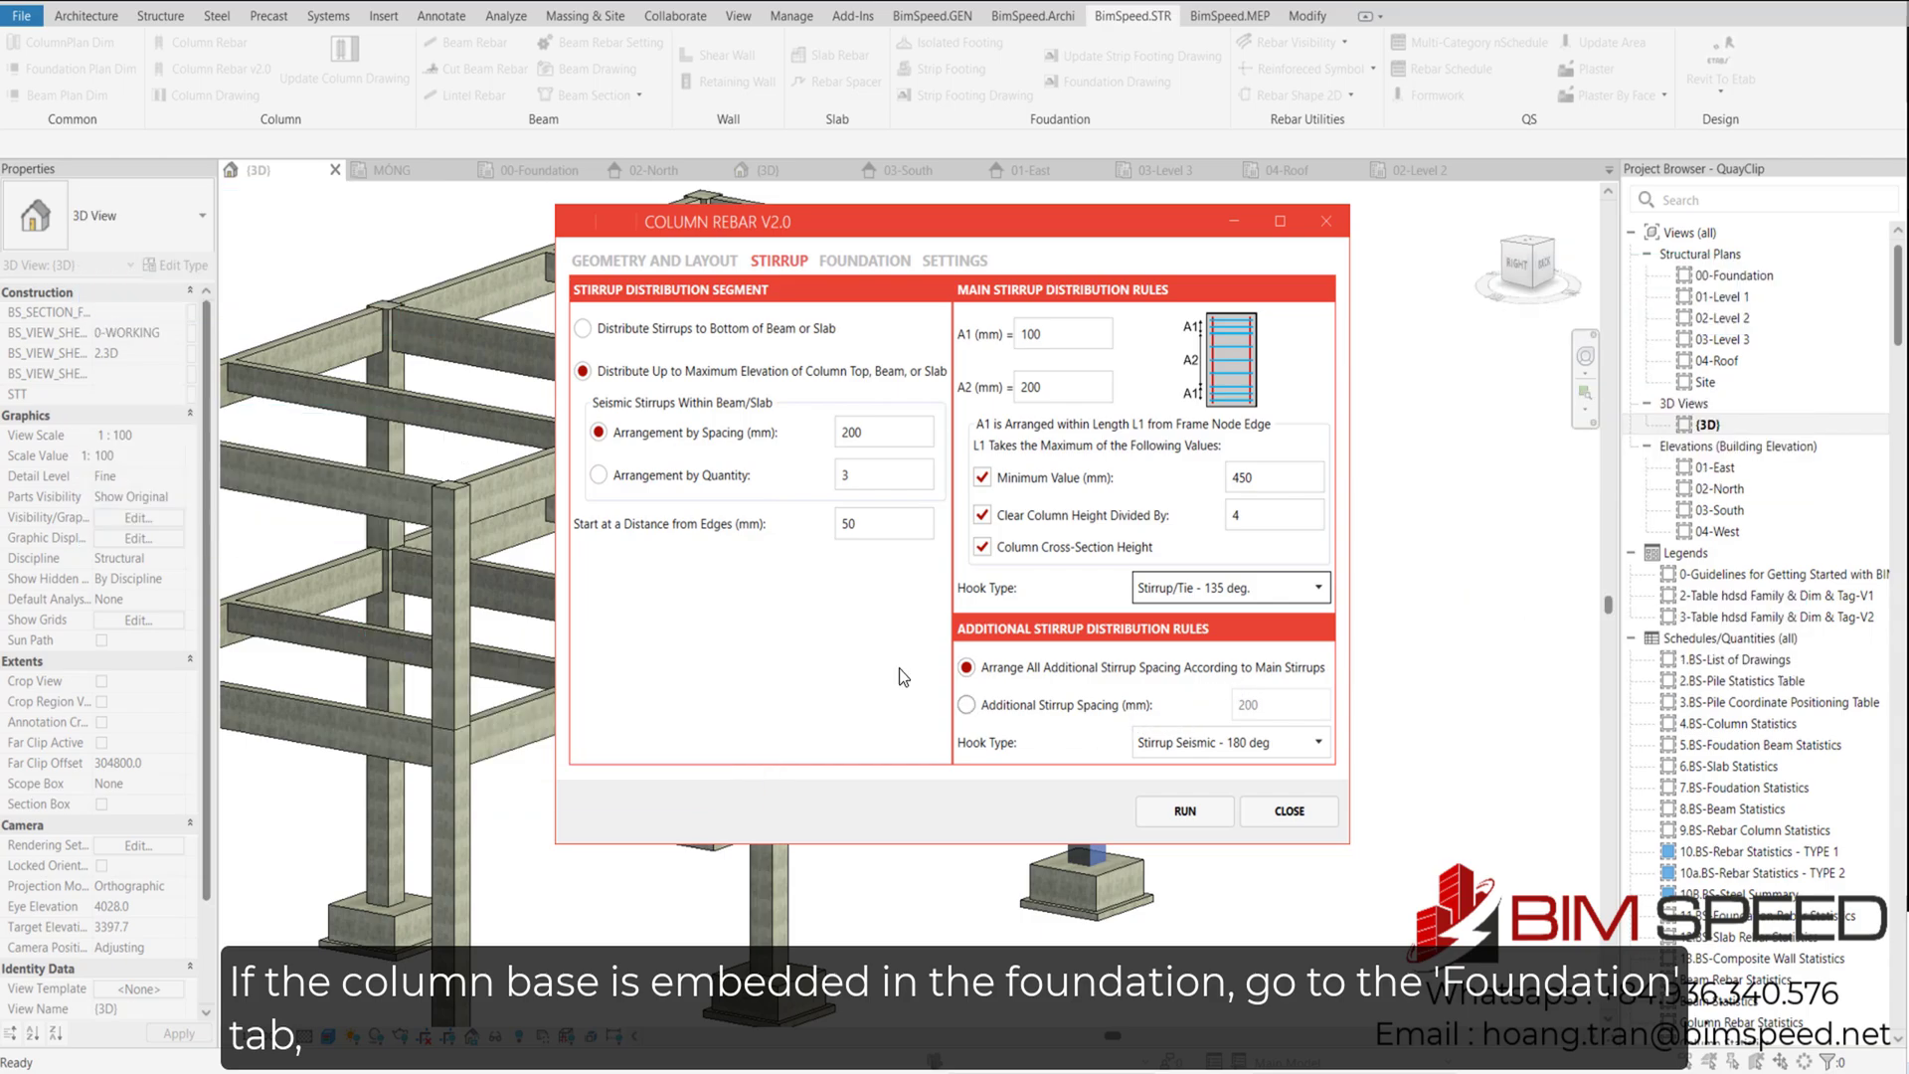
Set the foundation starter anchorage length Lb to 500 mm
left_click(850, 261)
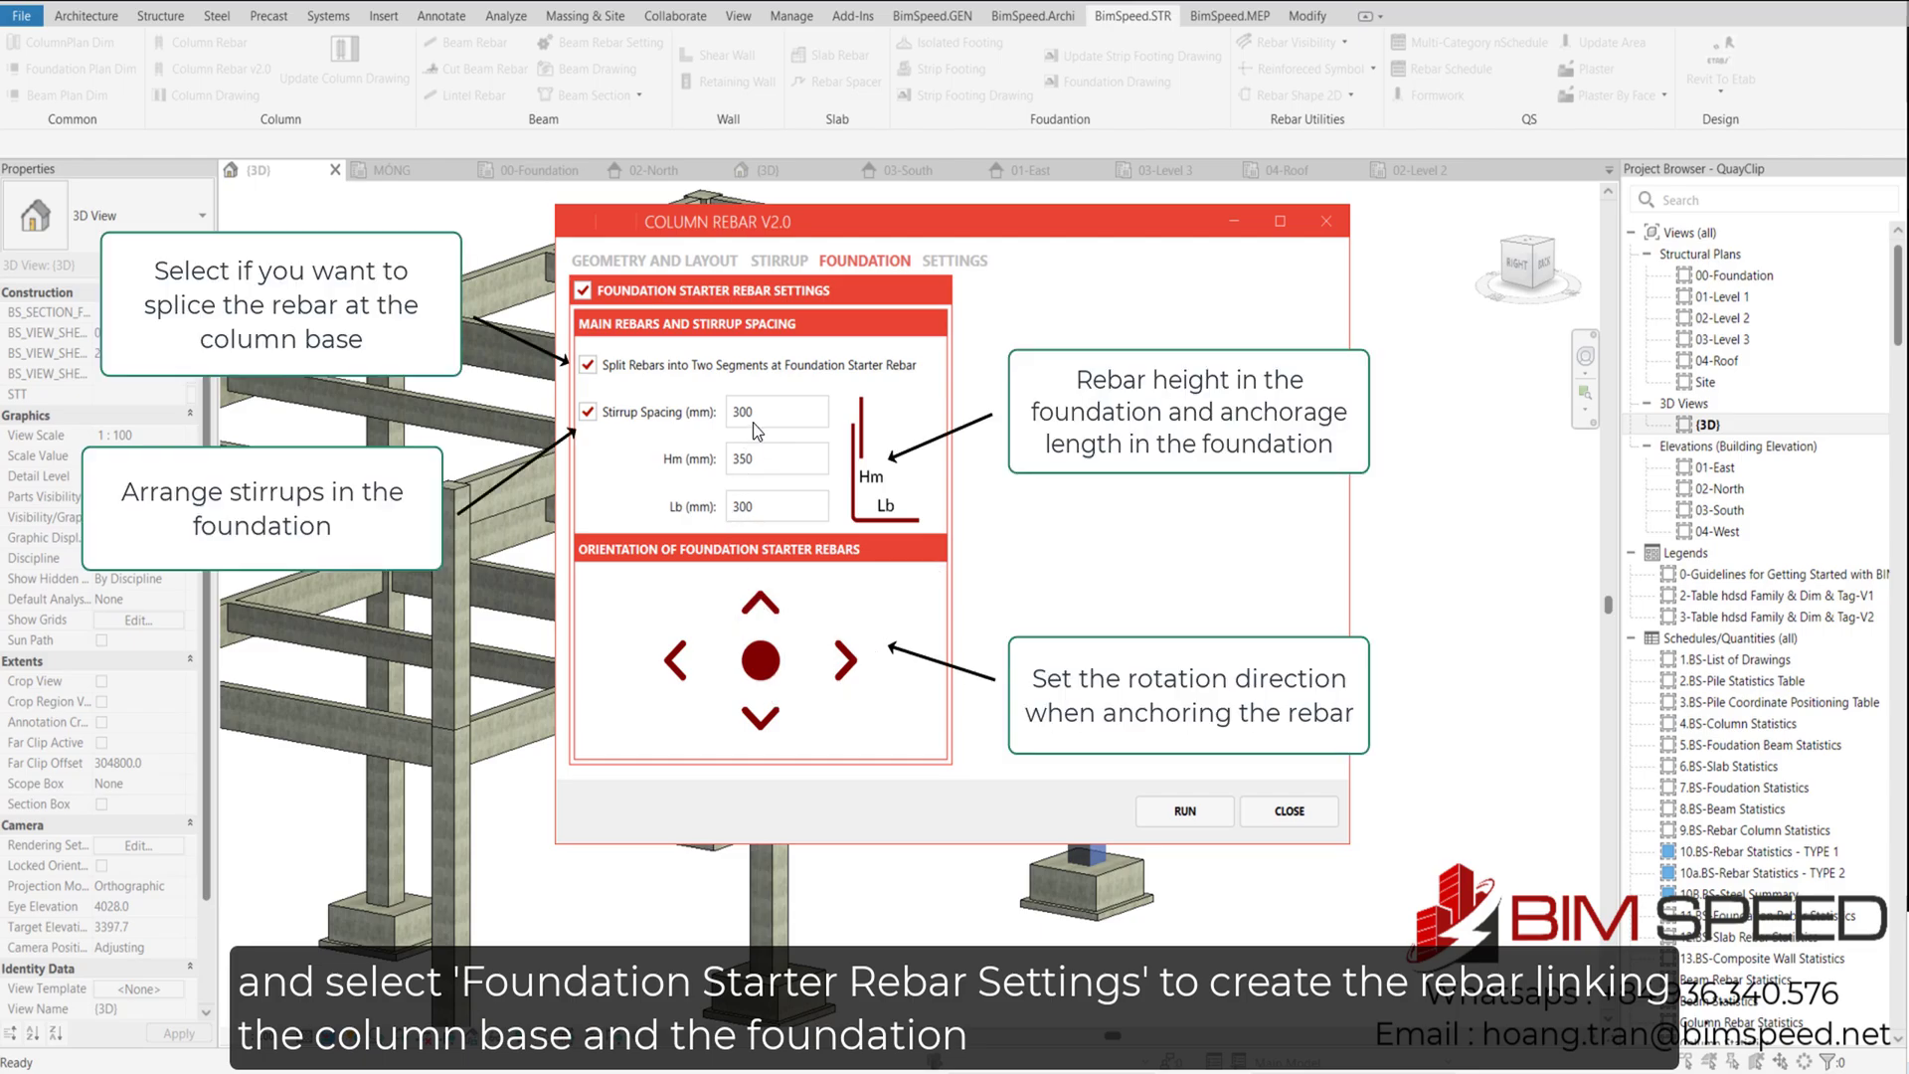
left_click(760, 462)
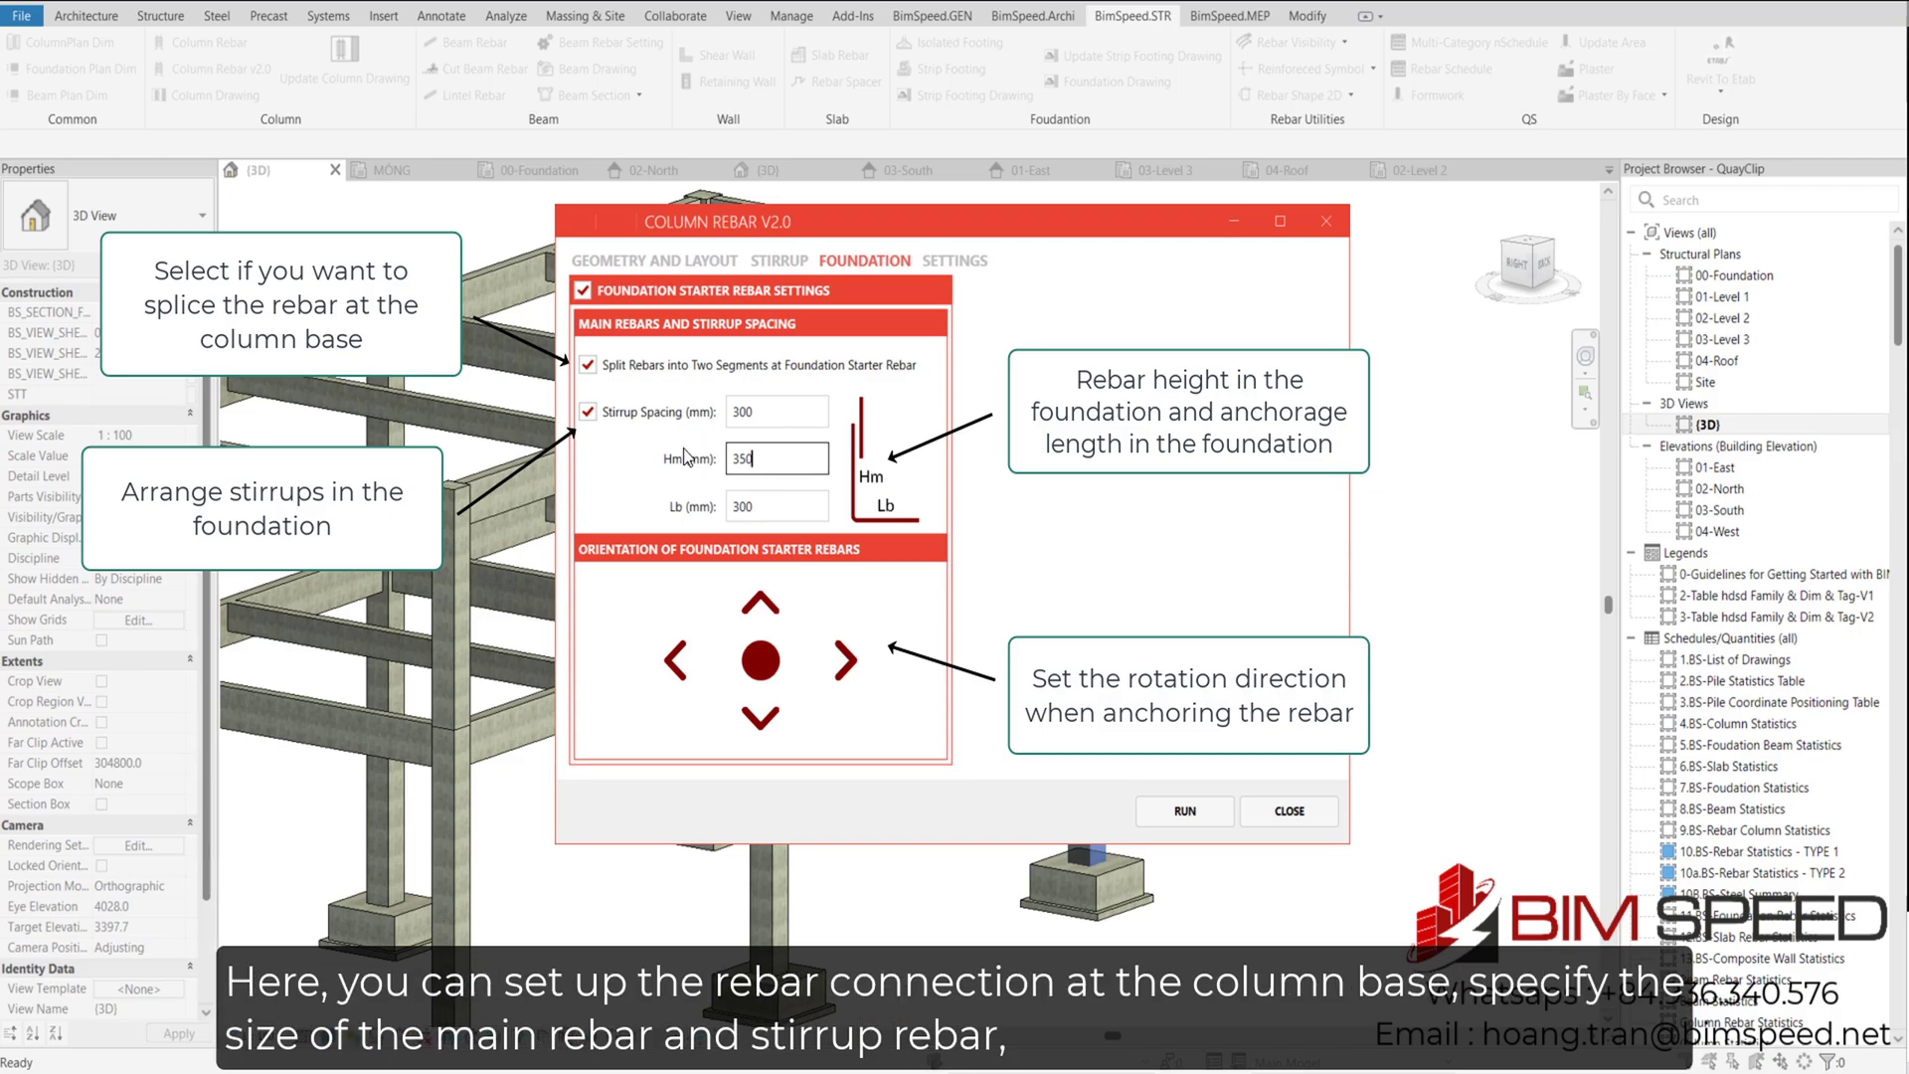
key("Tab")
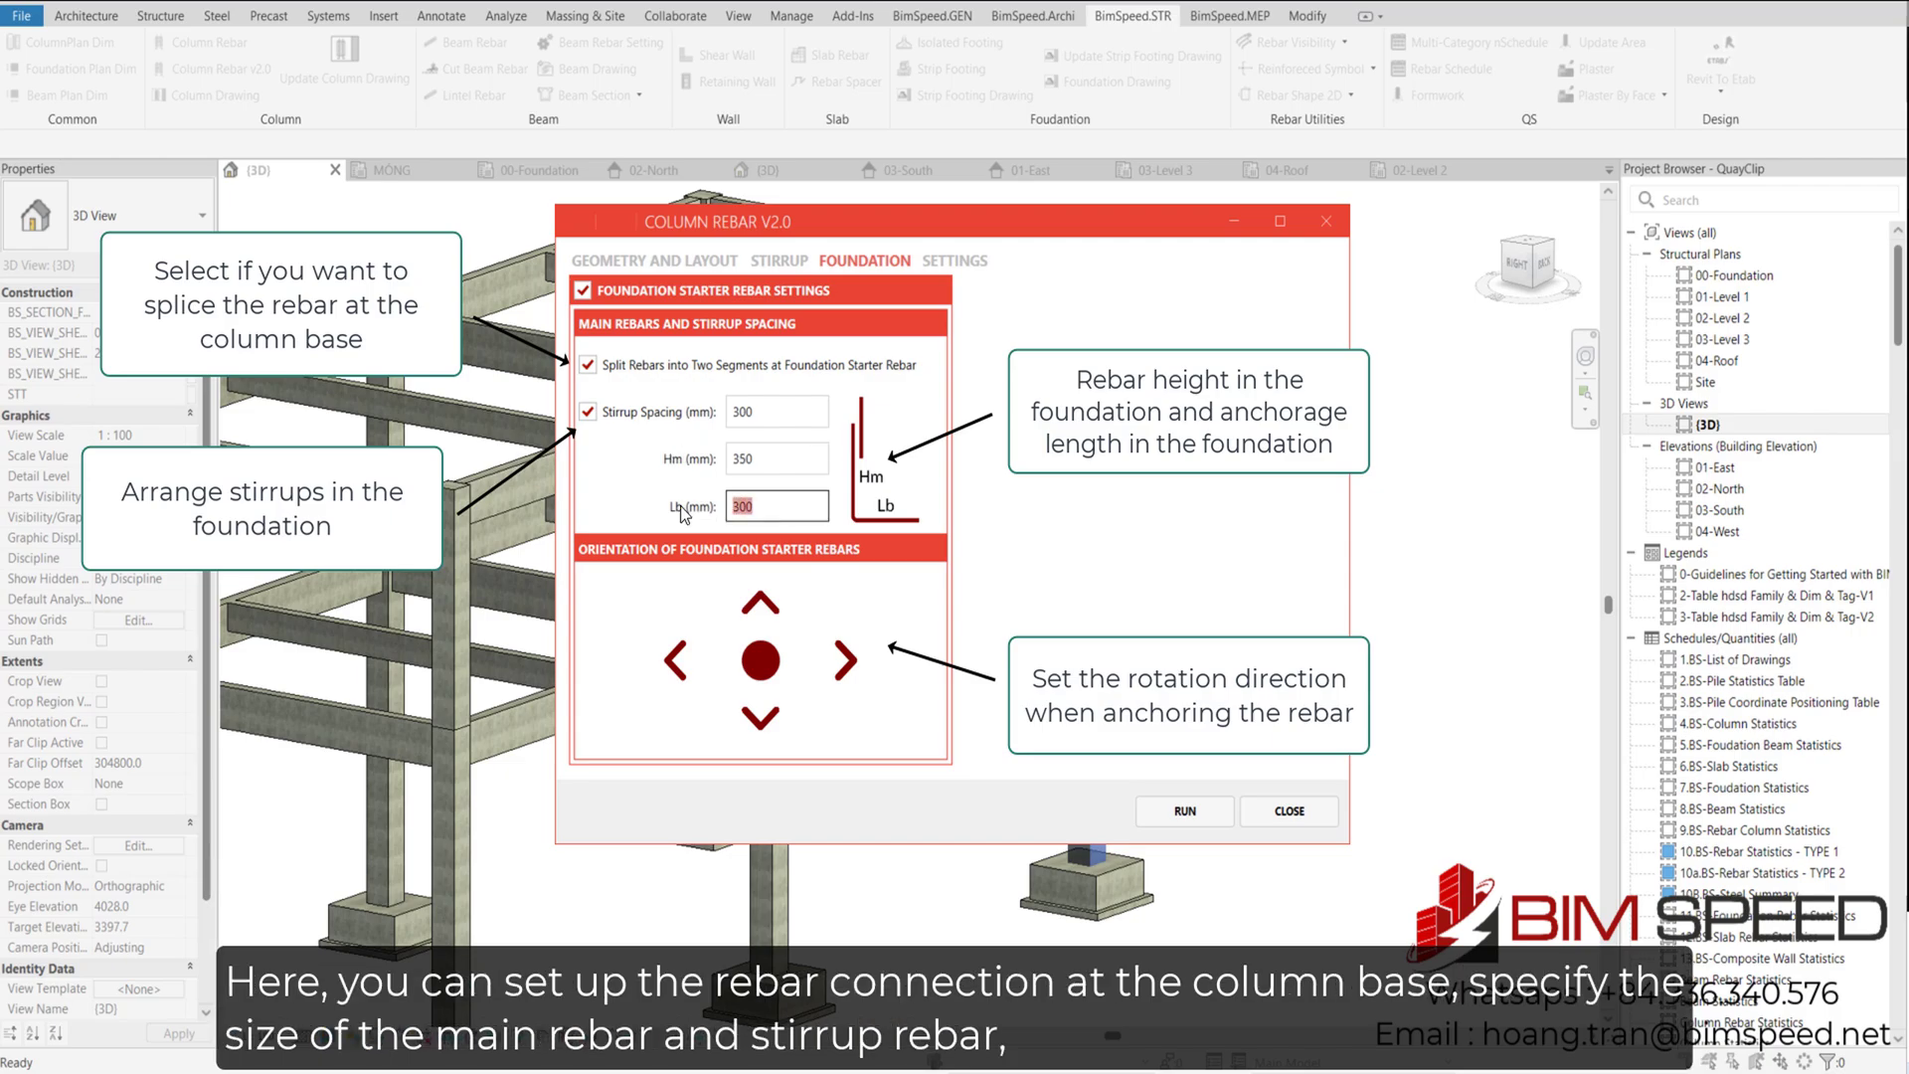
type("500")
left_click(949, 261)
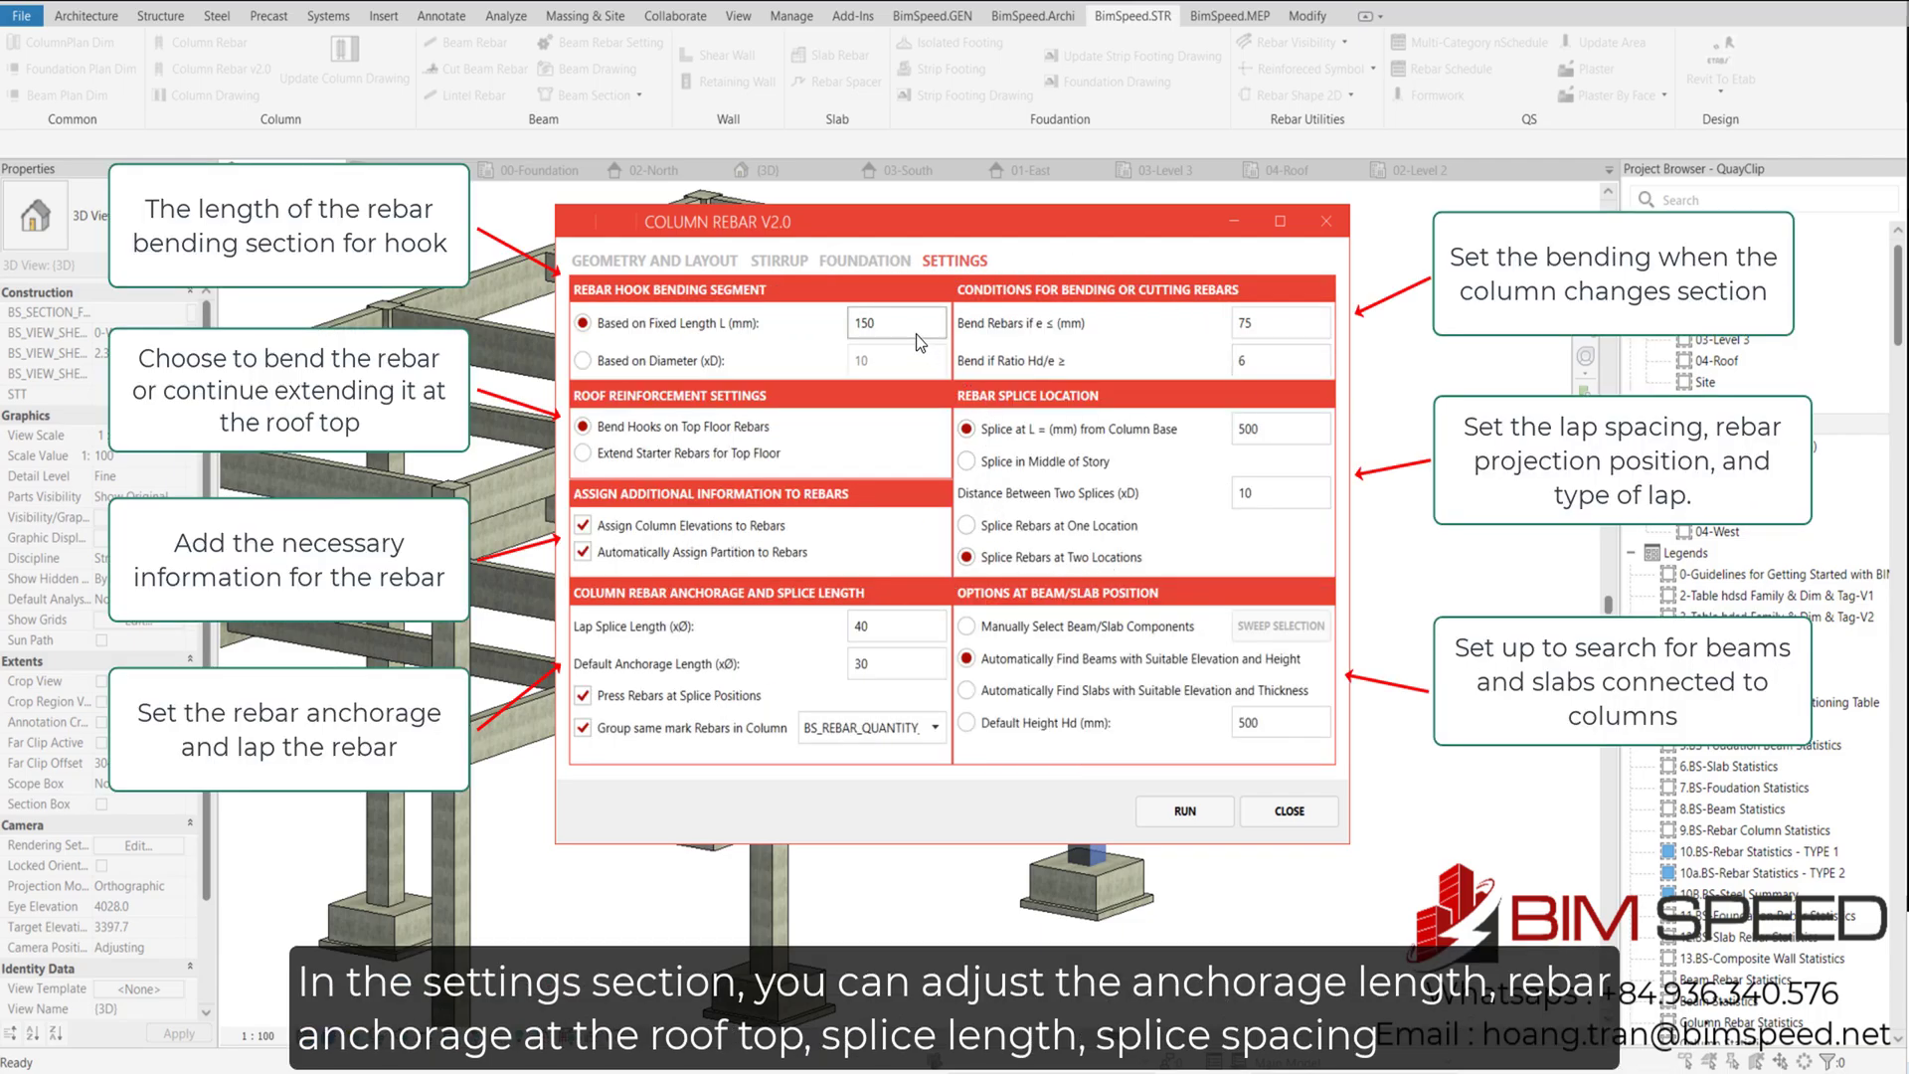
double_click(918, 334)
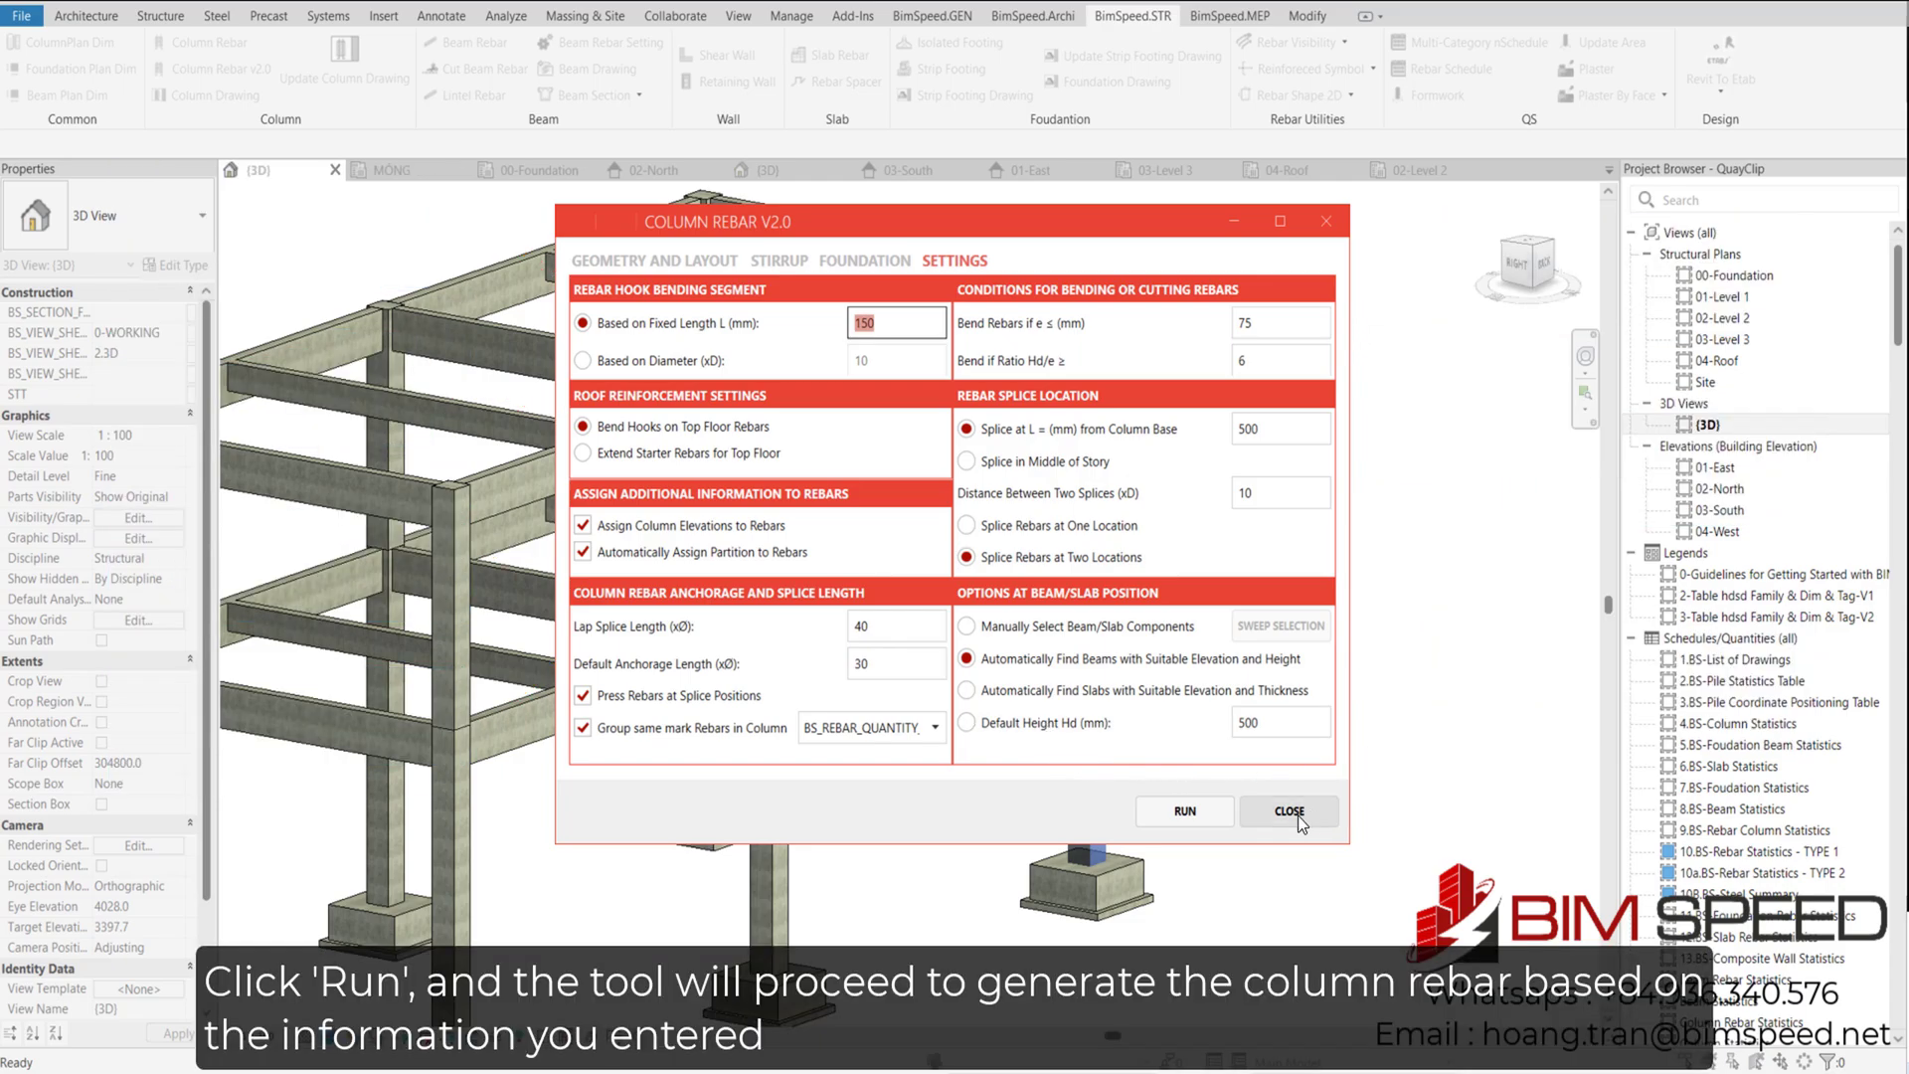
Generate the column rebar from the entered settings with RUN
left_click(1226, 819)
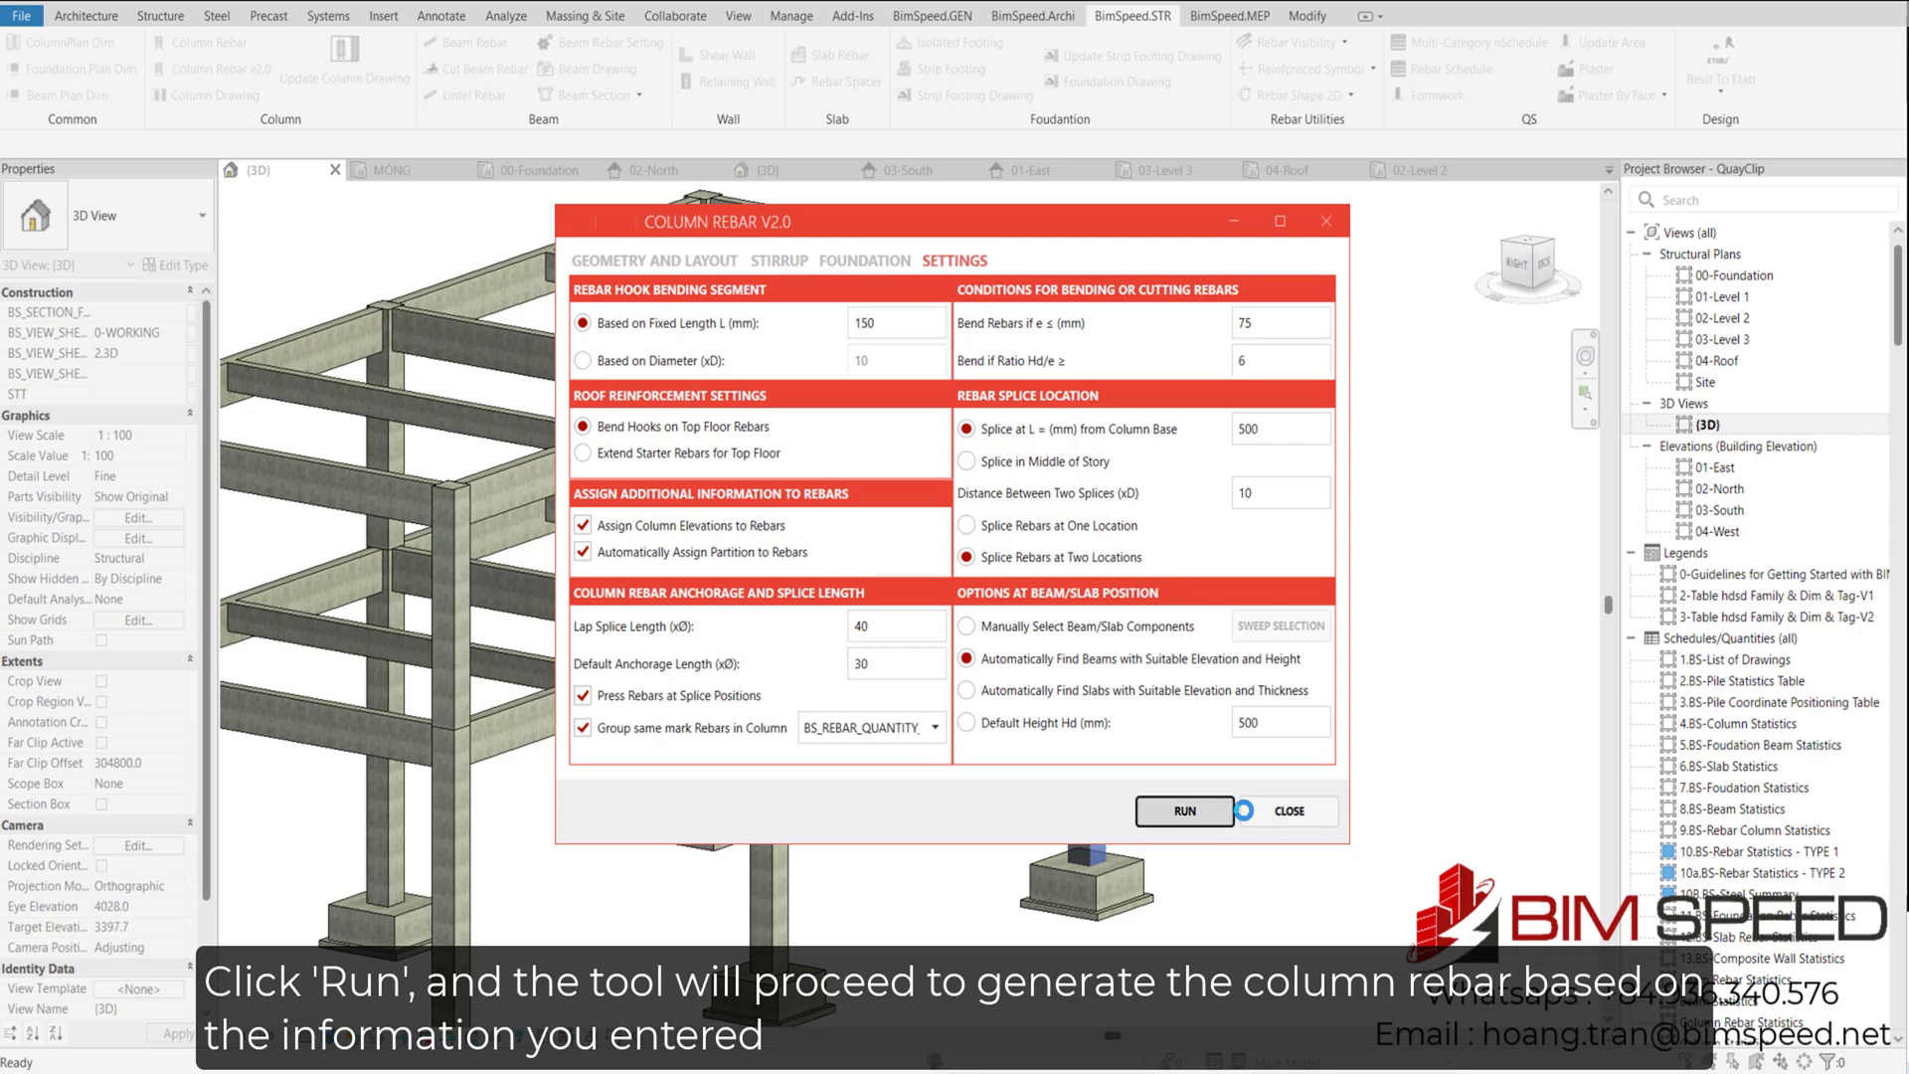